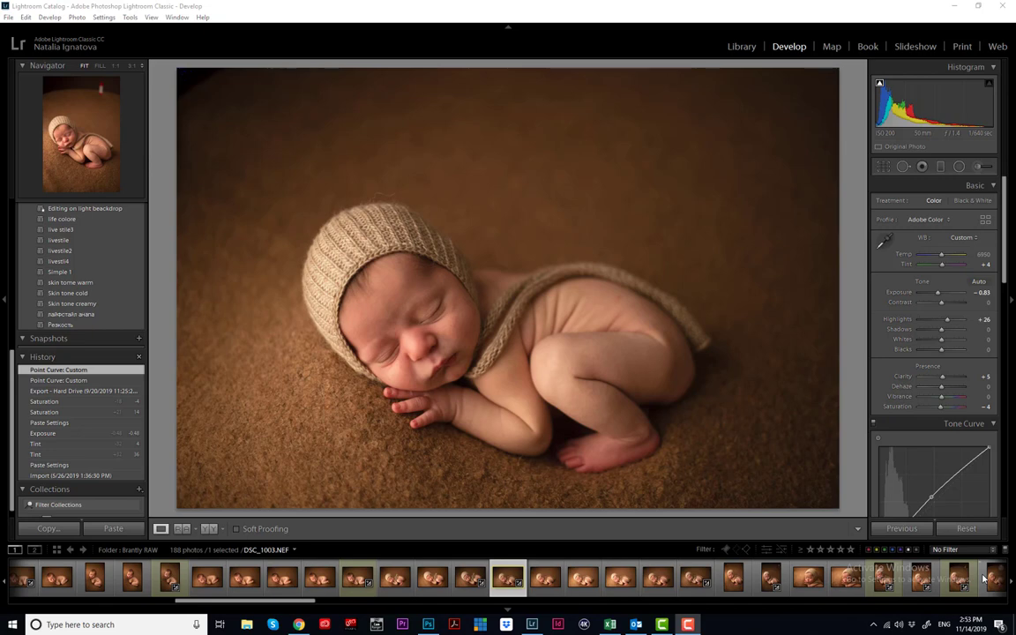
- Look through the folder's filmstrip, open DSC_0956 and filter the filmstrip to the yellow-labelled photos
left_click_drag(229, 602, 598, 605)
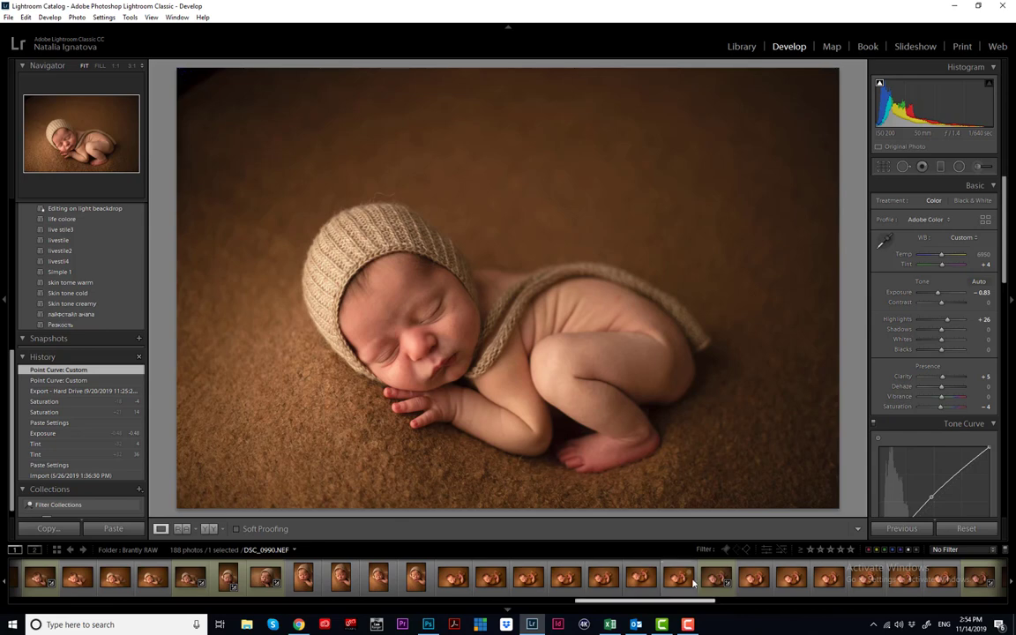
scroll(647, 605, "left", 2)
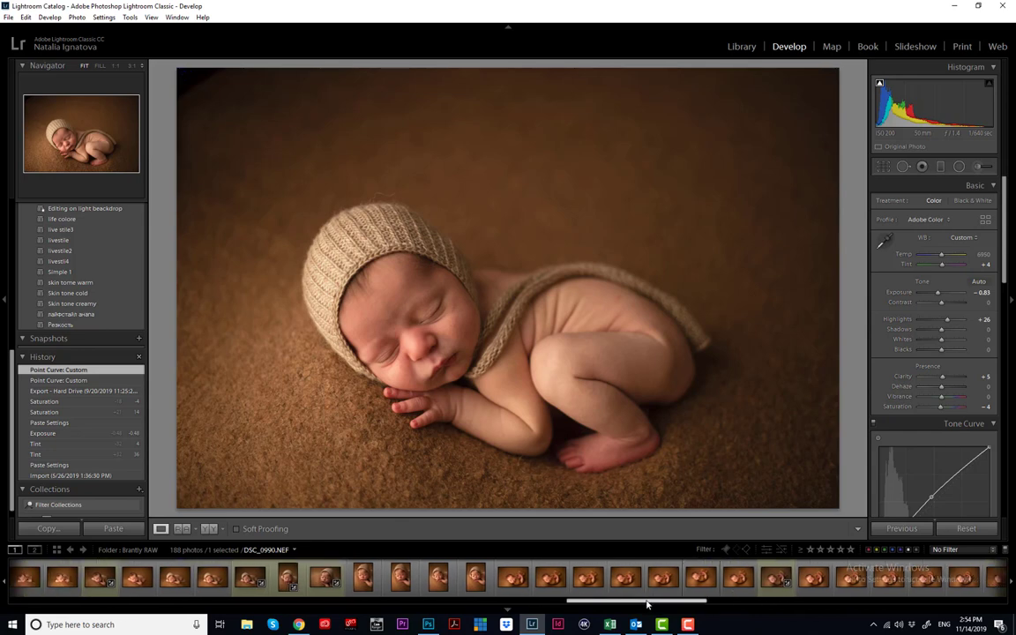
left_click_drag(646, 605, 74, 607)
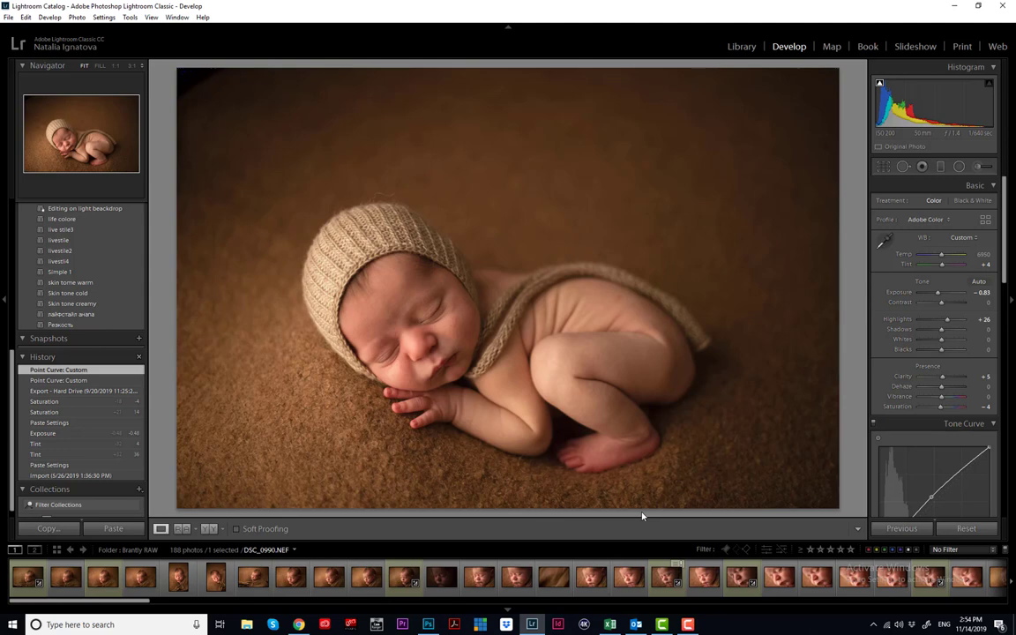
left_click(103, 577)
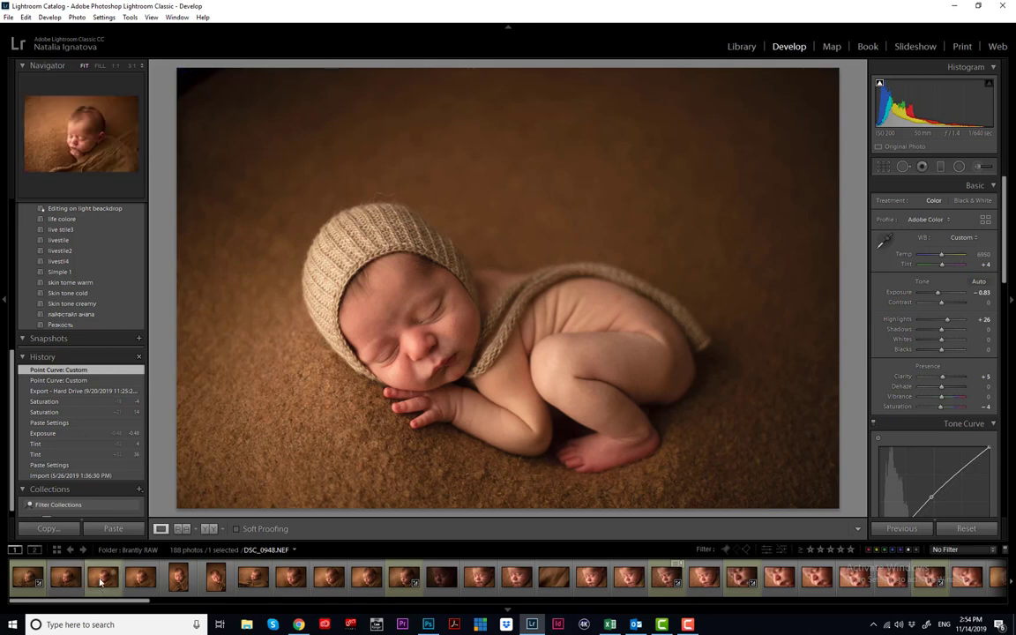
left_click(698, 584)
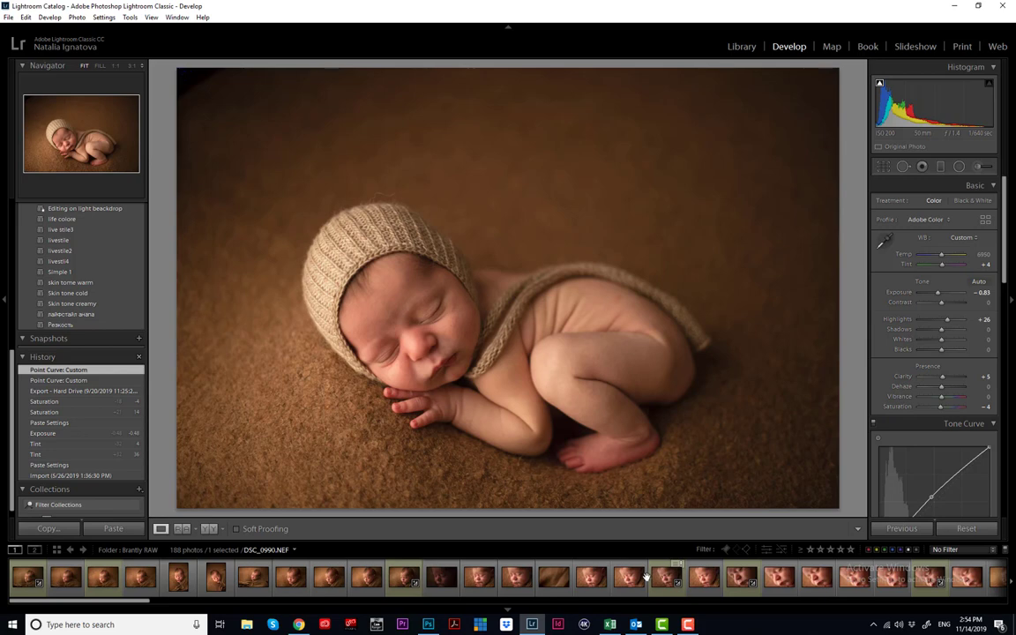
left_click(404, 577)
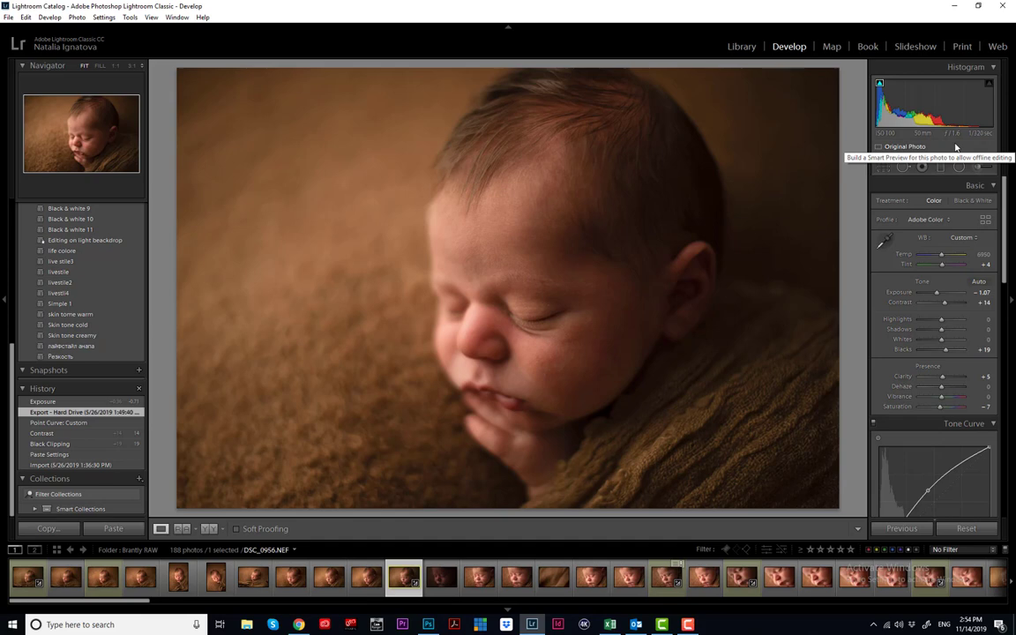
left_click(878, 550)
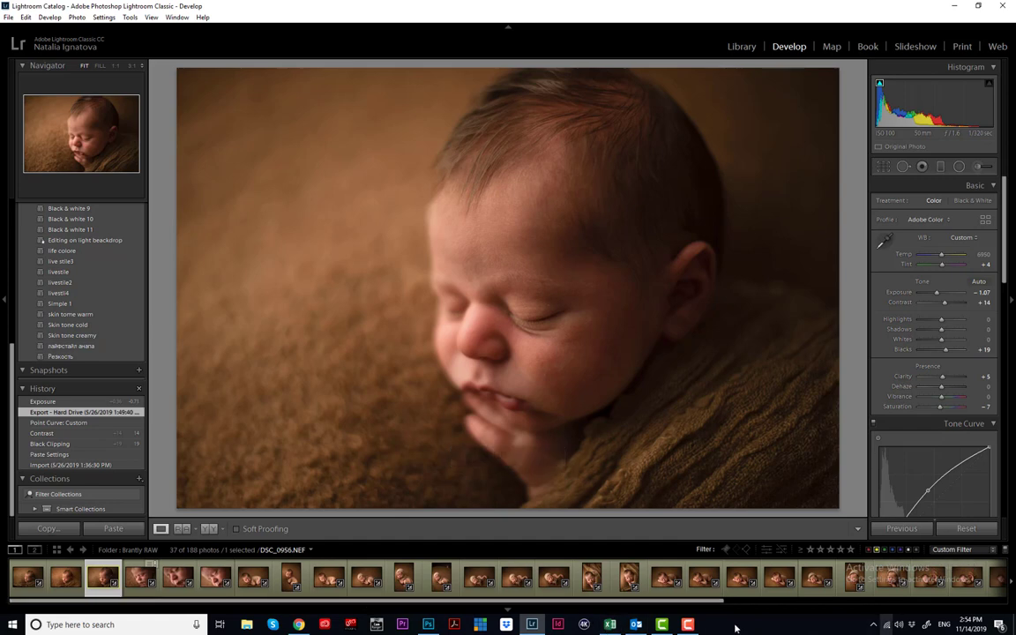
- Compare the unedited DSC_0948 with the edited photos DSC_0965, DSC_0976, DSC_0986 and DSC_0990
left_click(65, 577)
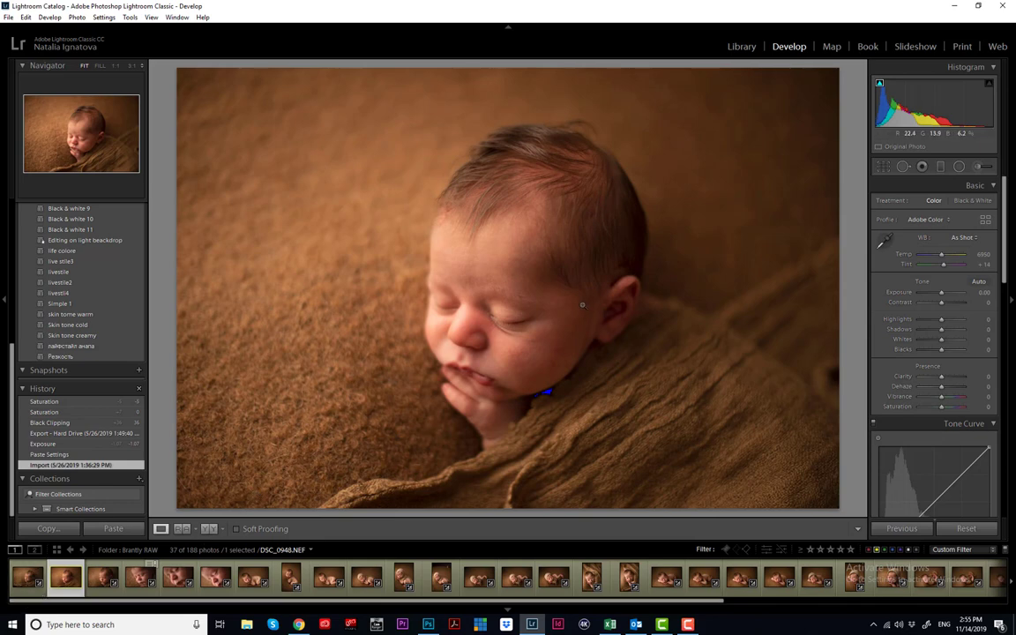
left_click(331, 584)
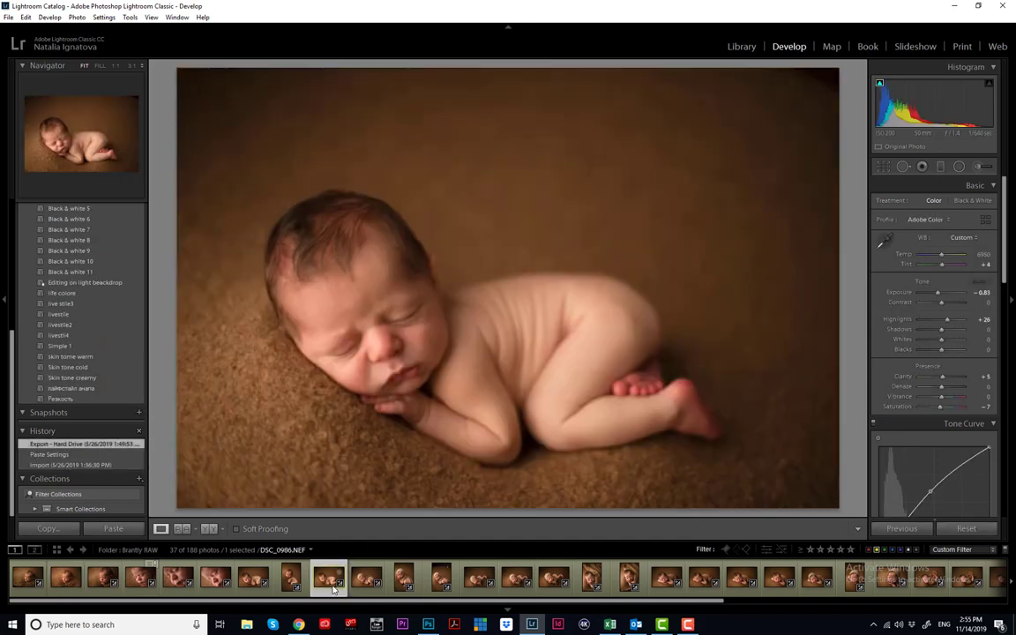
left_click(71, 585)
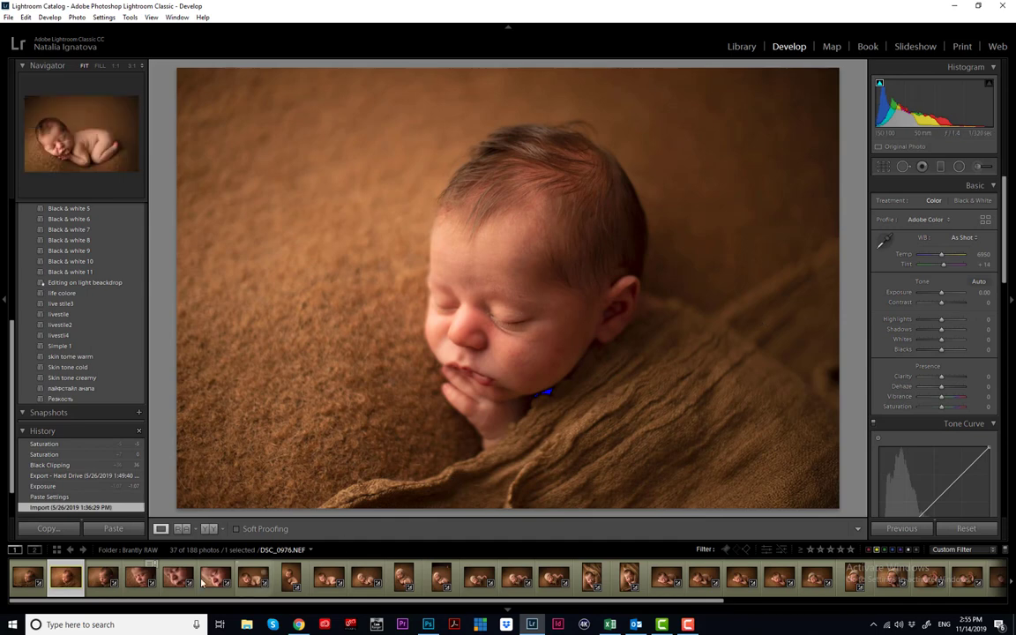
left_click(140, 580)
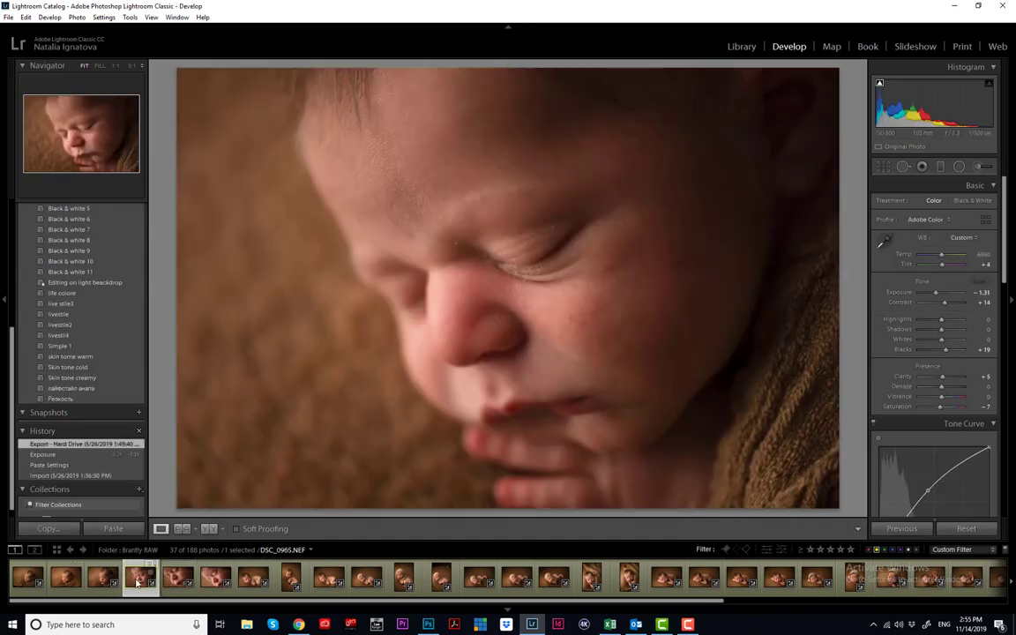
left_click(253, 579)
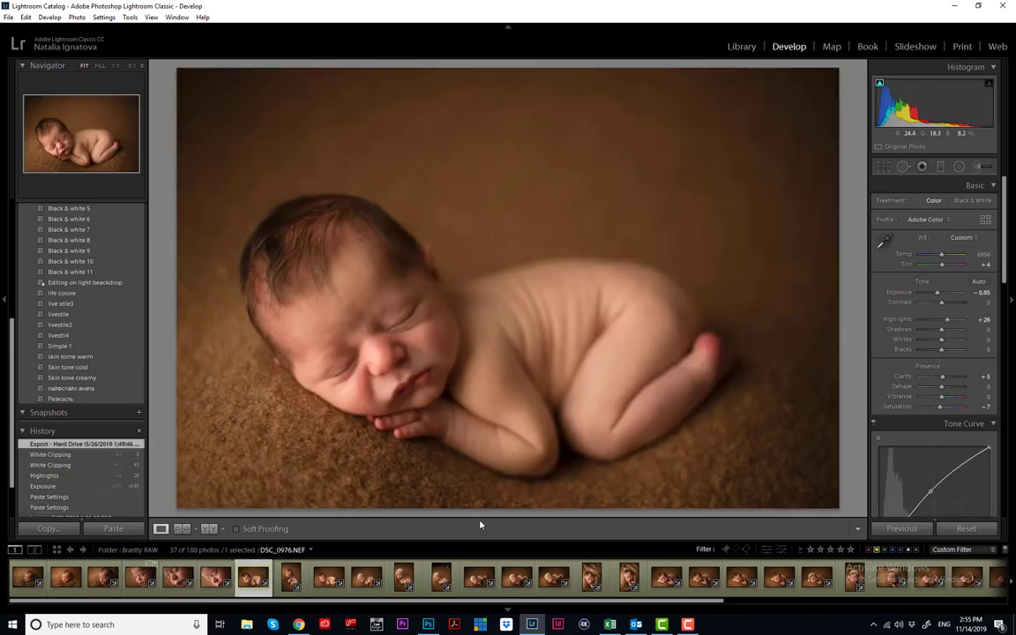
left_click(327, 579)
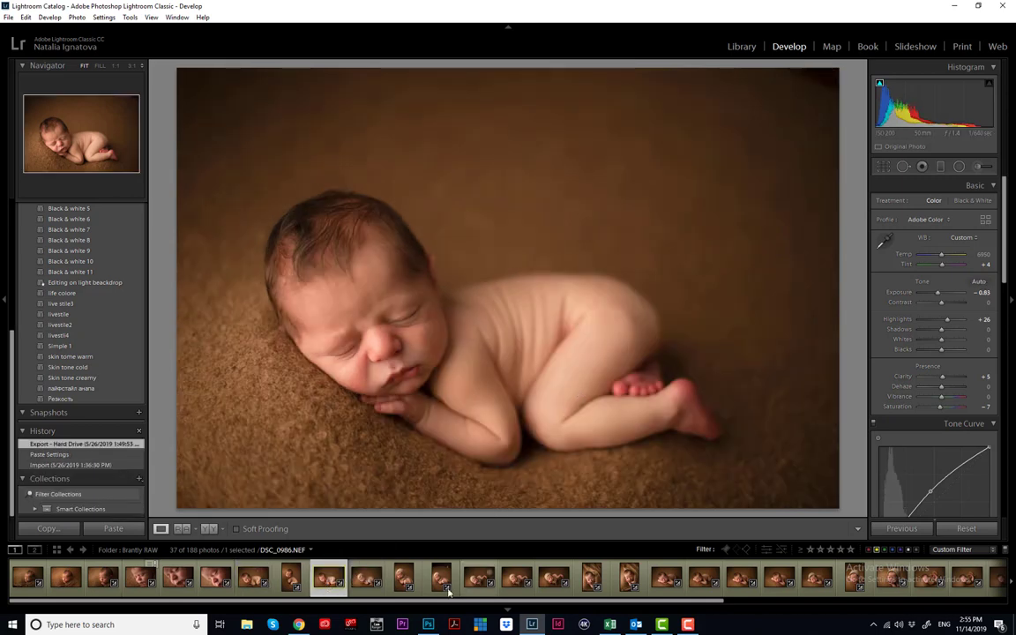
left_click(366, 577)
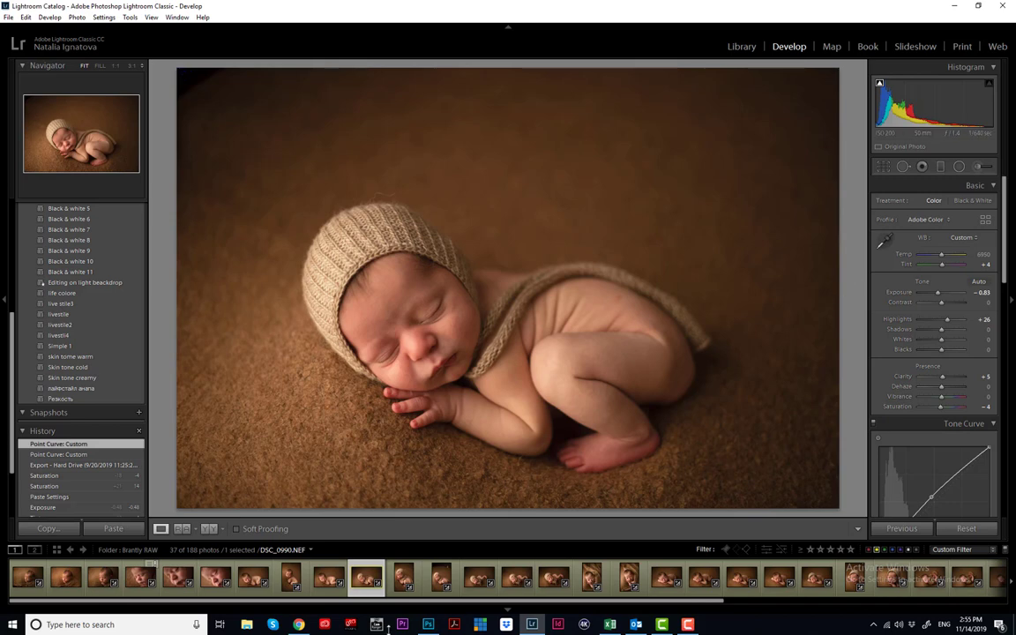
- Compare DSC_0946 at its import state with its latest tint edit in the history
left_click(28, 577)
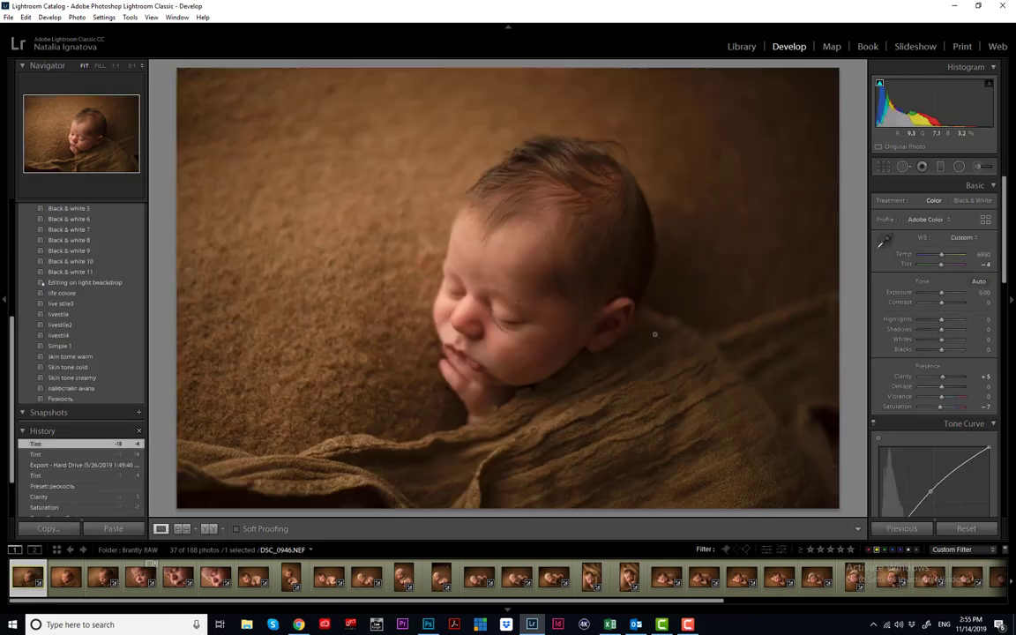
scroll(79, 450, "down", 2)
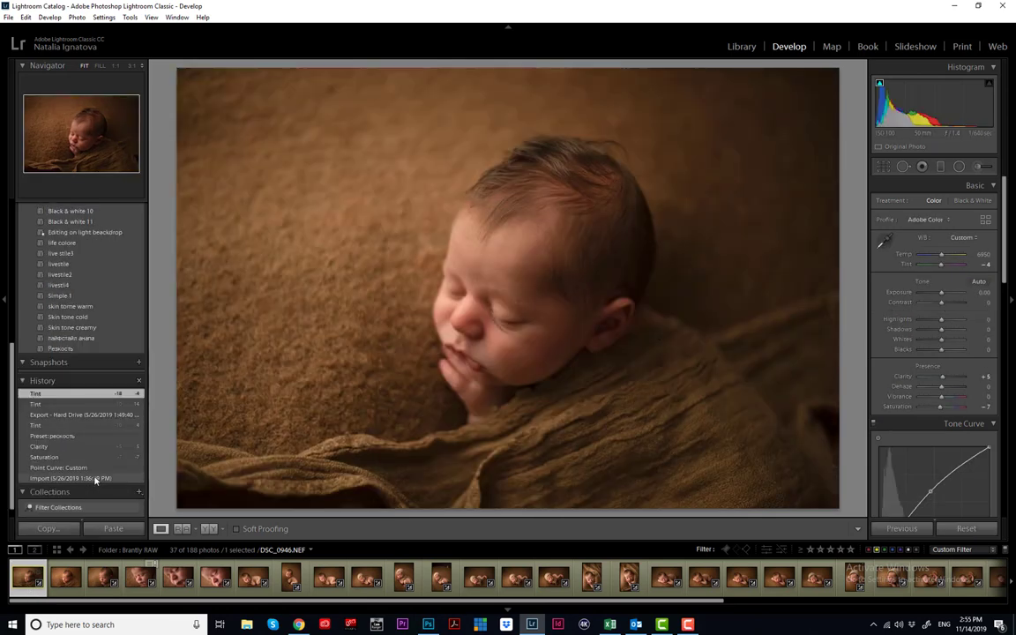
left_click(95, 479)
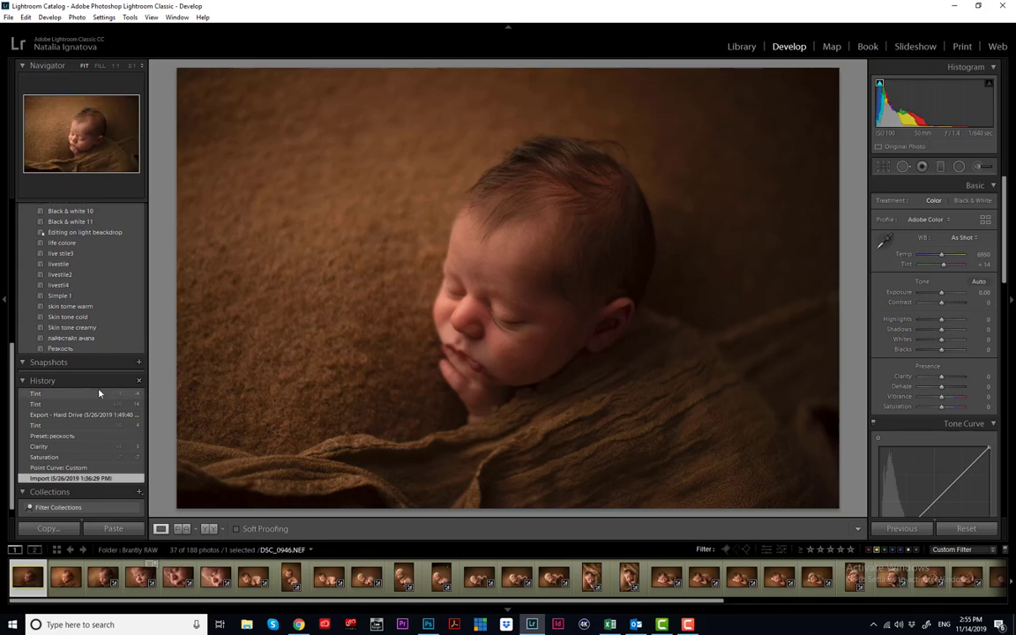
left_click(35, 394)
- Open DSC_0990, the baby in the knitted bonnet, and return it to its import state in the history
left_click(366, 577)
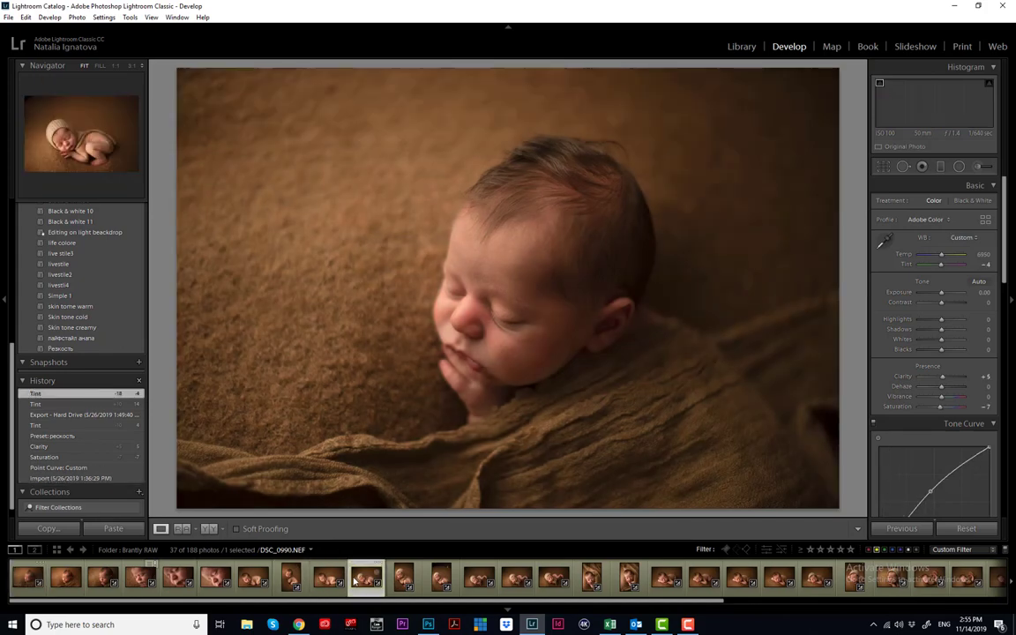
left_click(51, 499)
scroll(88, 425, "down", 1)
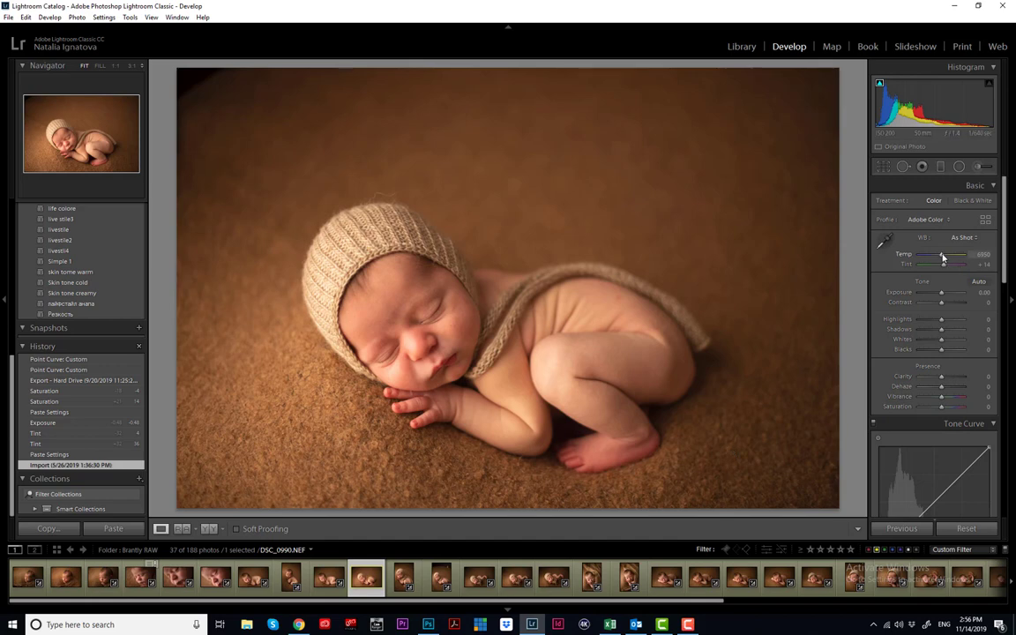
- Try a temperature of 5333 and the settings of DSC_0986 on the DSC_0990 photo, and restore its import state
left_click_drag(942, 254, 935, 256)
left_click_drag(934, 256, 934, 255)
left_click(329, 577)
left_click(365, 585)
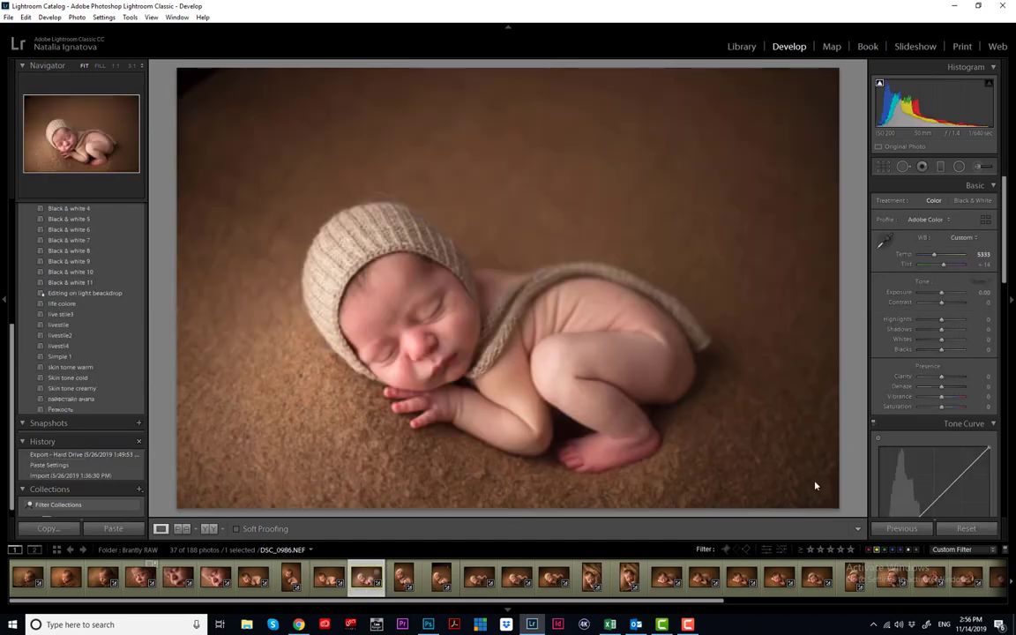
left_click(881, 528)
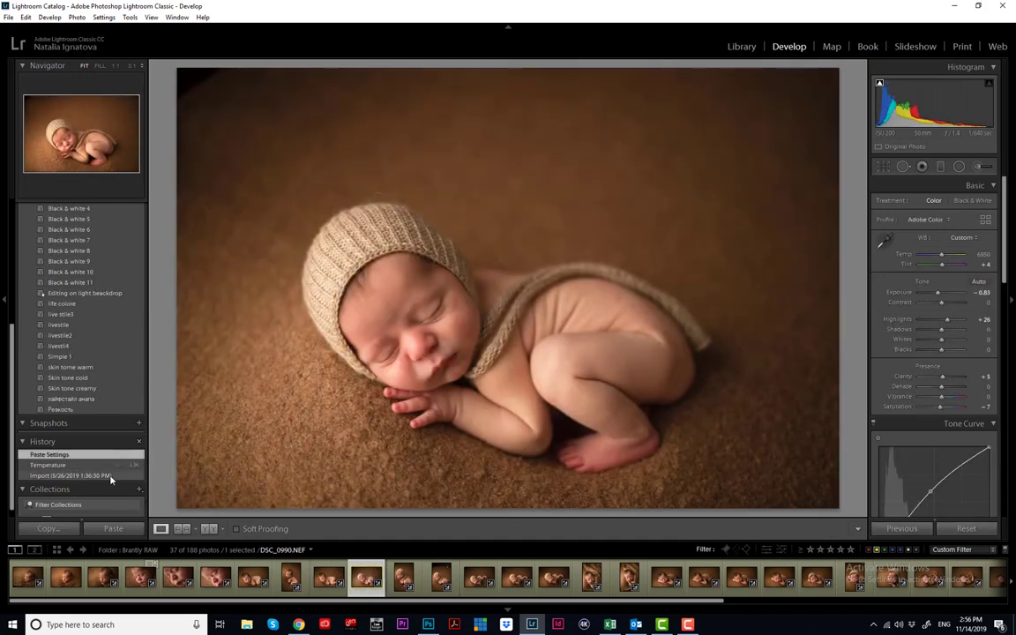
left_click(98, 475)
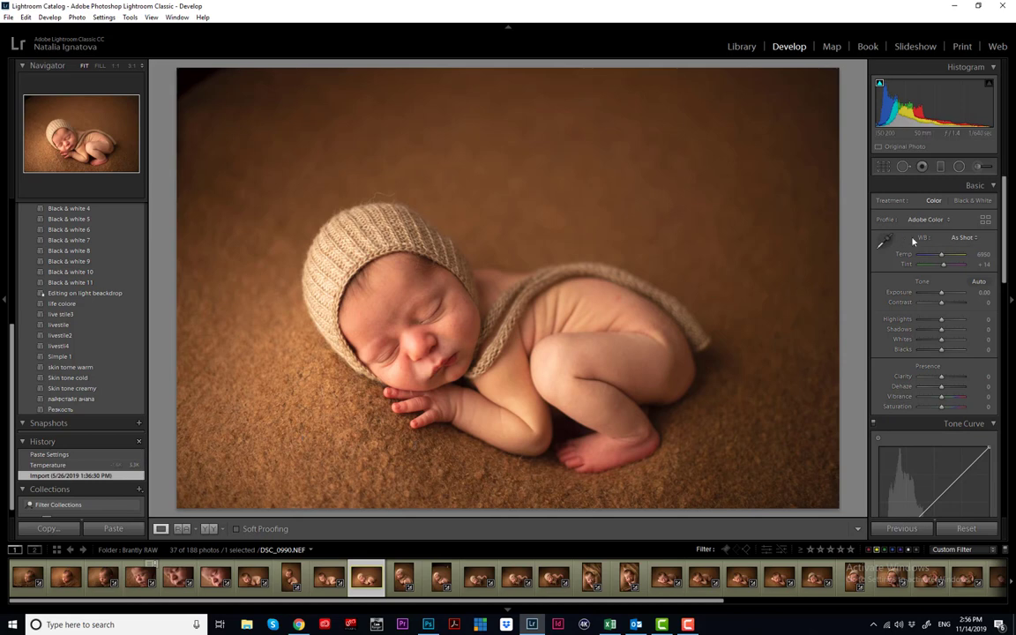
- Try the Adobe Standard and Adobe Color profiles on DSC_0990, and return the photo to its import state
left_click(932, 222)
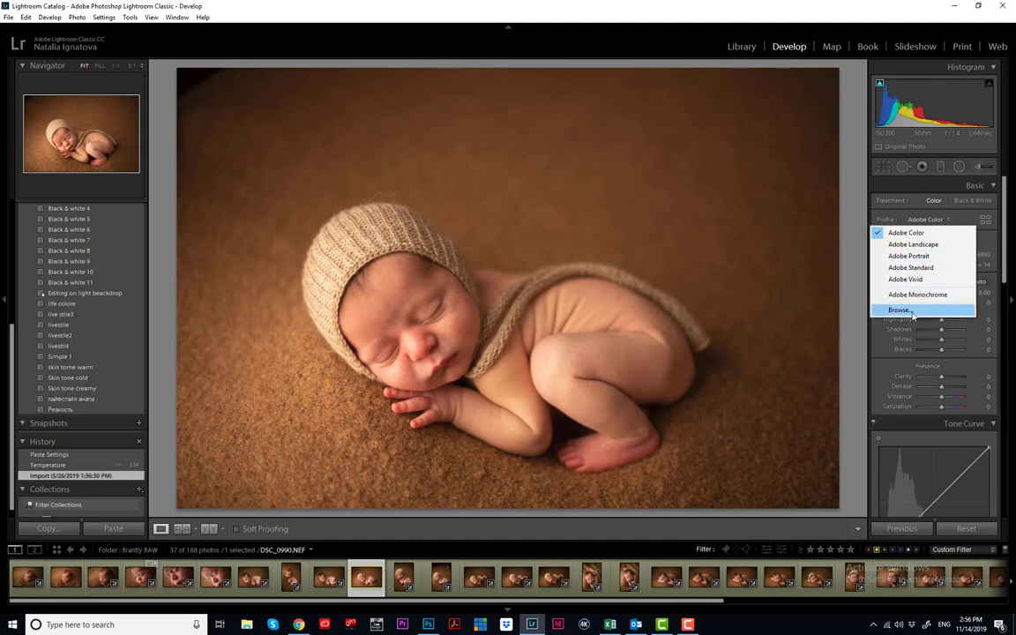
left_click(897, 269)
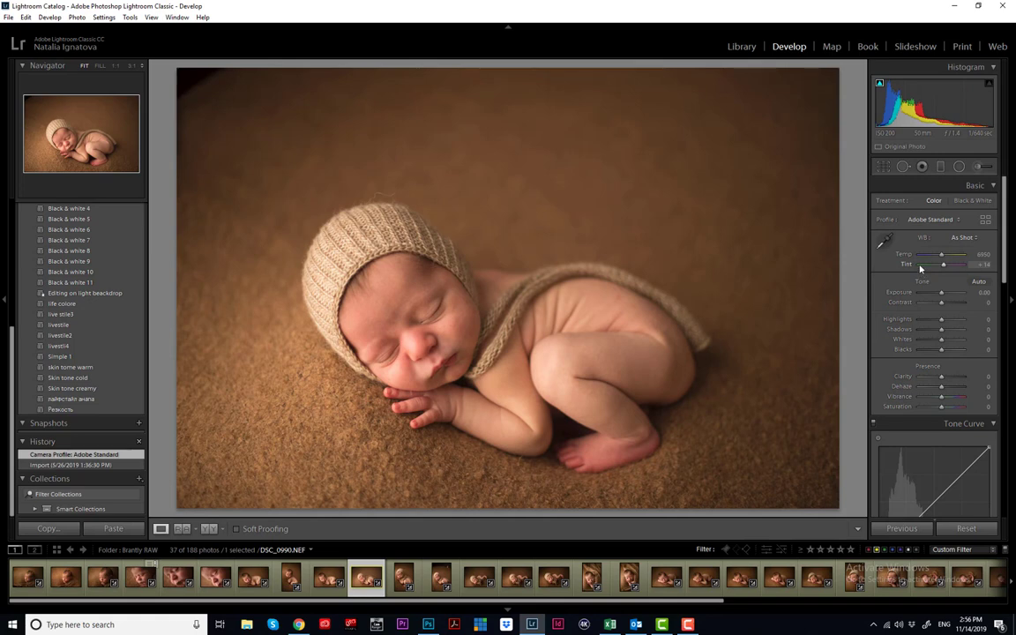
left_click(933, 218)
left_click(909, 234)
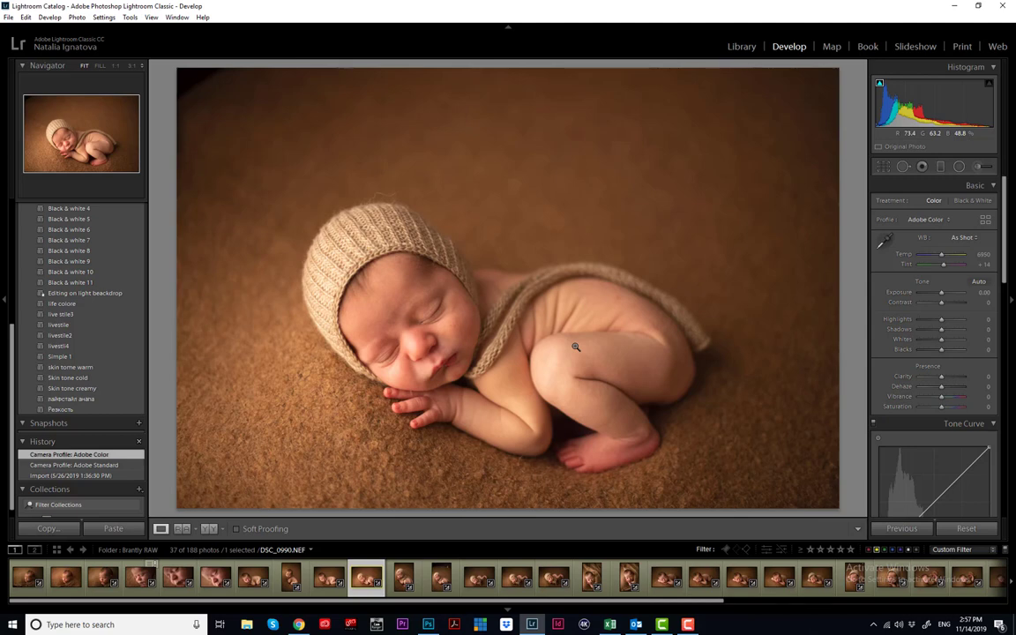
left_click(71, 475)
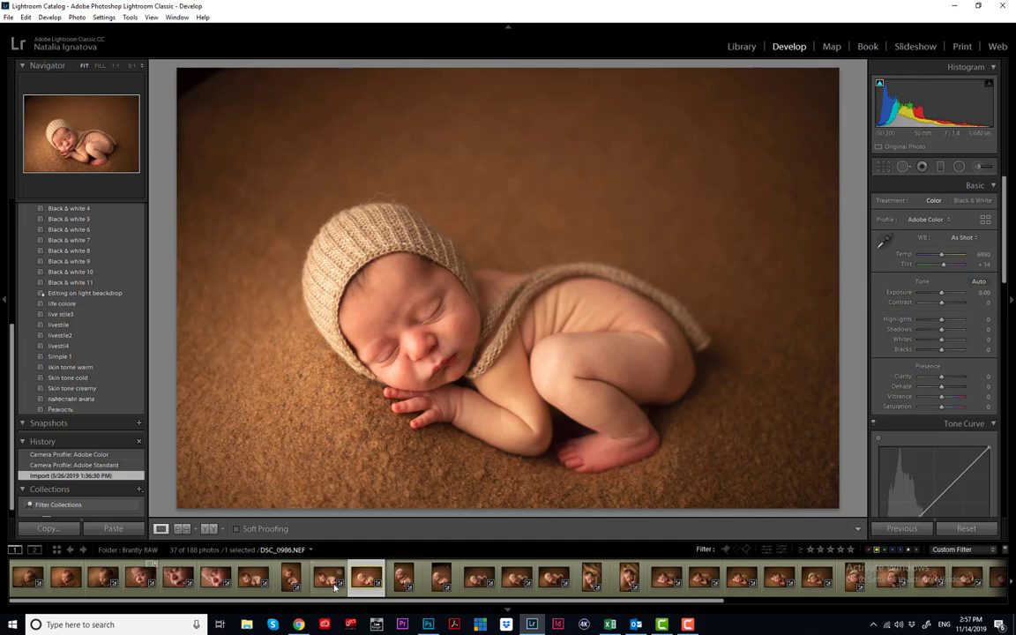
- Apply the settings of the bow-tied bonnet photo to DSC_0990 and compare the result with its import state
key("Right")
key("Right")
key("Right")
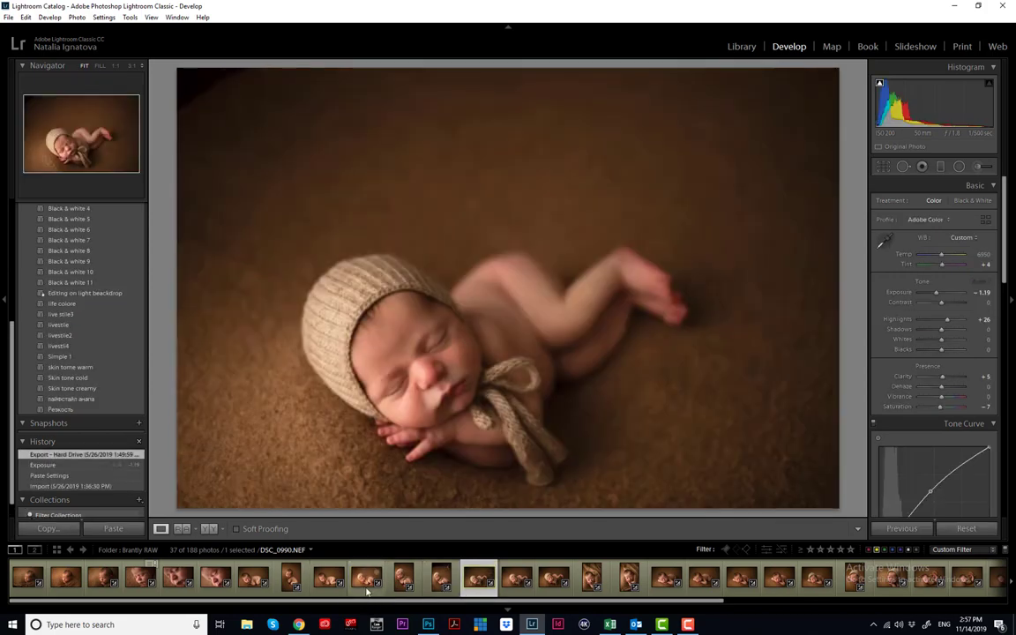
left_click(367, 581)
key("ctrl+shift+v")
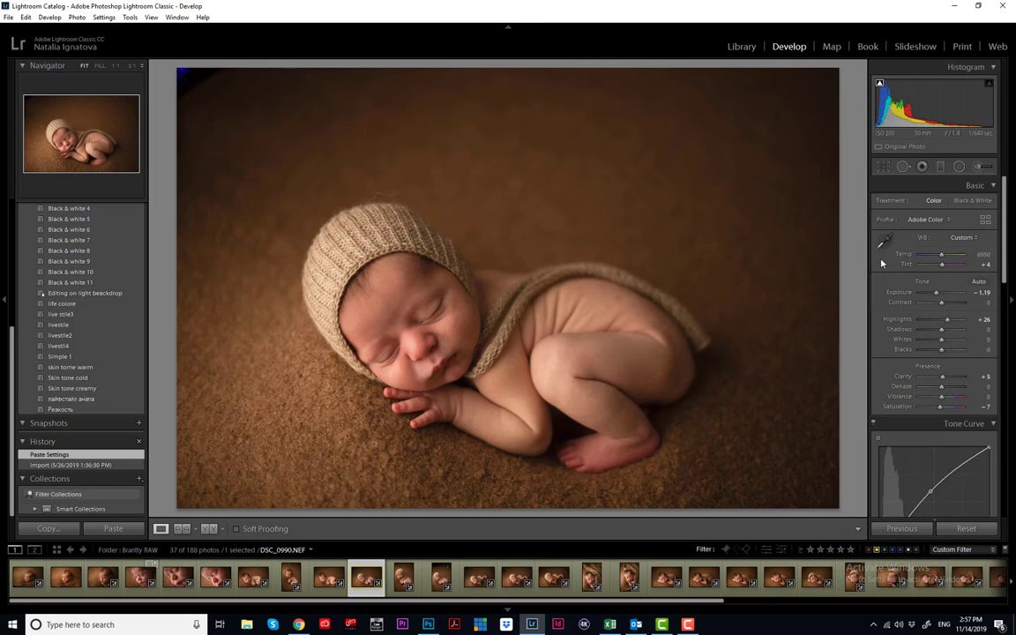
left_click(99, 466)
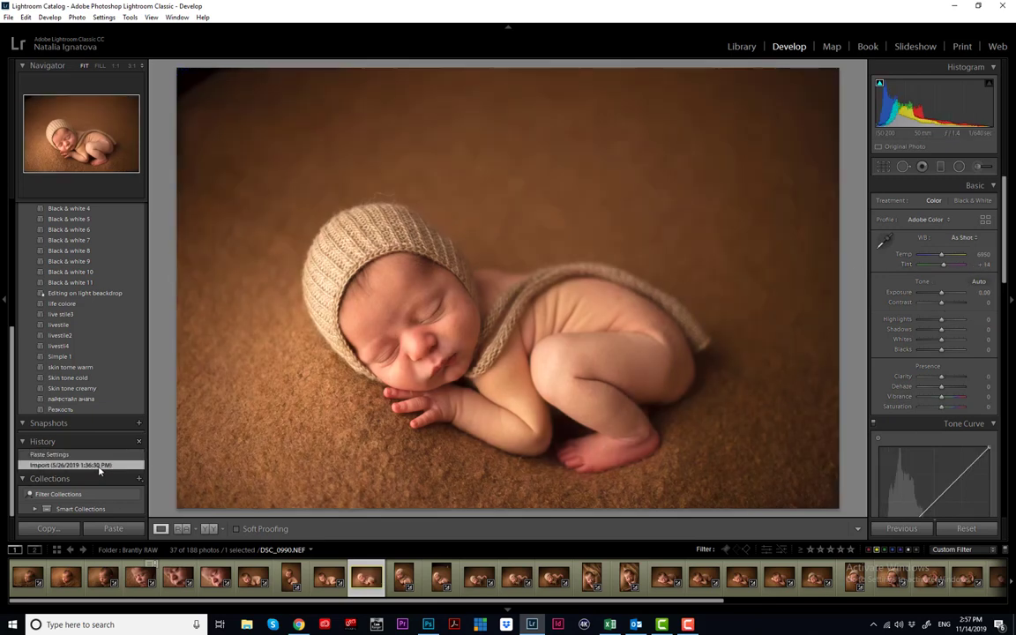
left_click(100, 455)
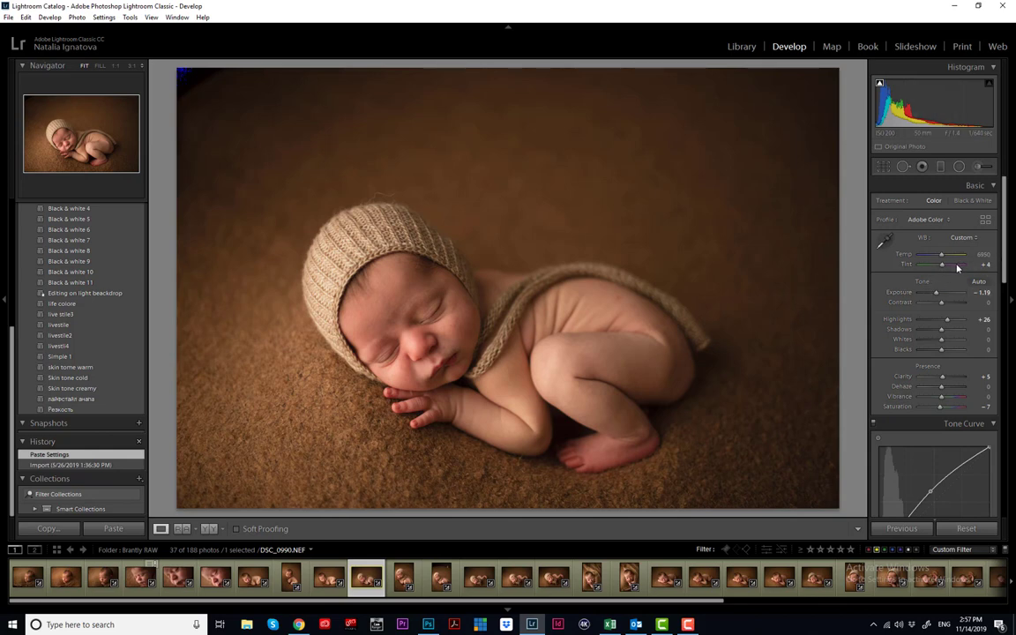
- Test DSC_0990 with tint at −39 and exposure at 0, restoring tint to 4 and exposure to −1.19
left_click_drag(945, 269, 934, 267)
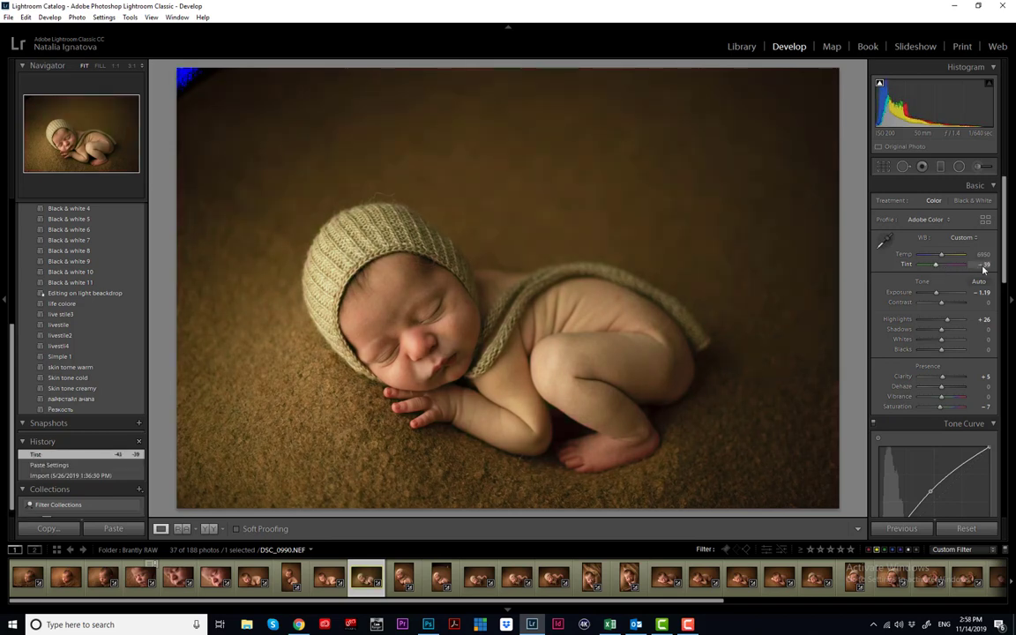
left_click(983, 265)
type("4")
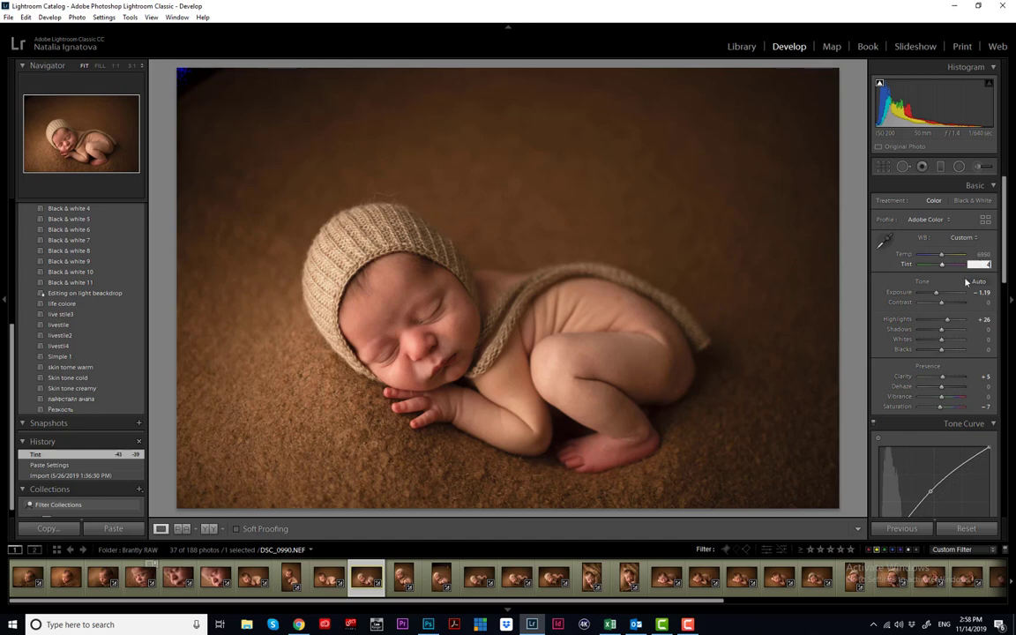
double_click(899, 292)
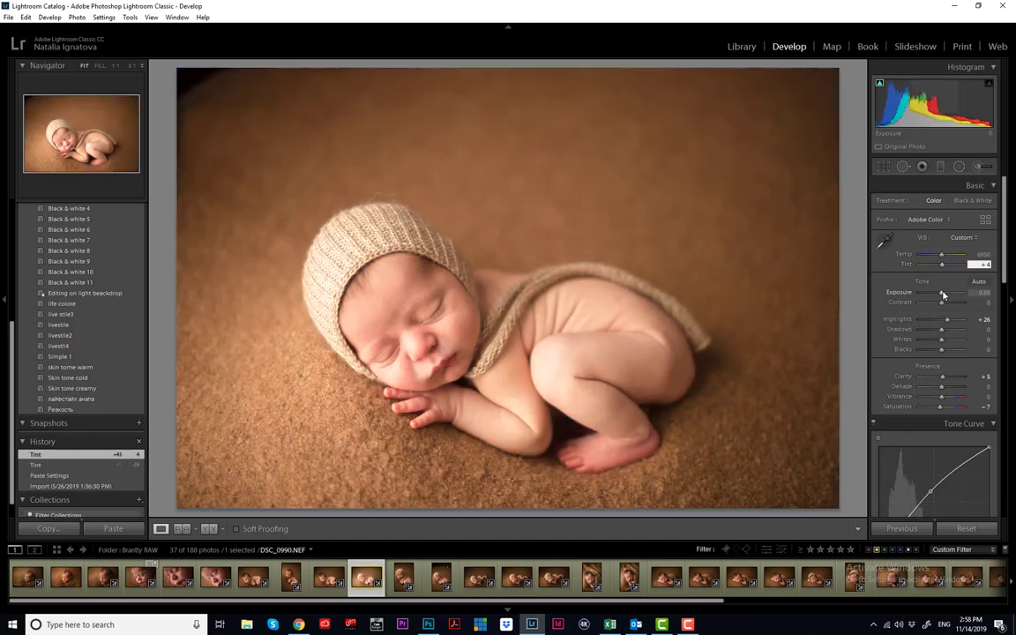
left_click_drag(943, 294, 938, 297)
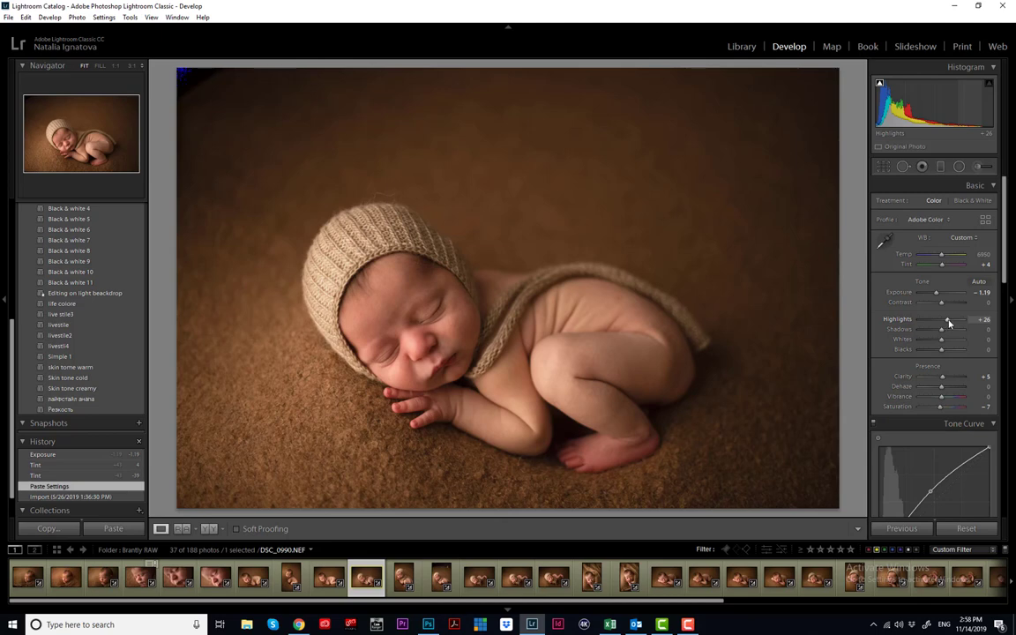
- Test DSC_0990 with highlights between +26 and −50, and reset the highlights to 0
left_click_drag(949, 323, 938, 326)
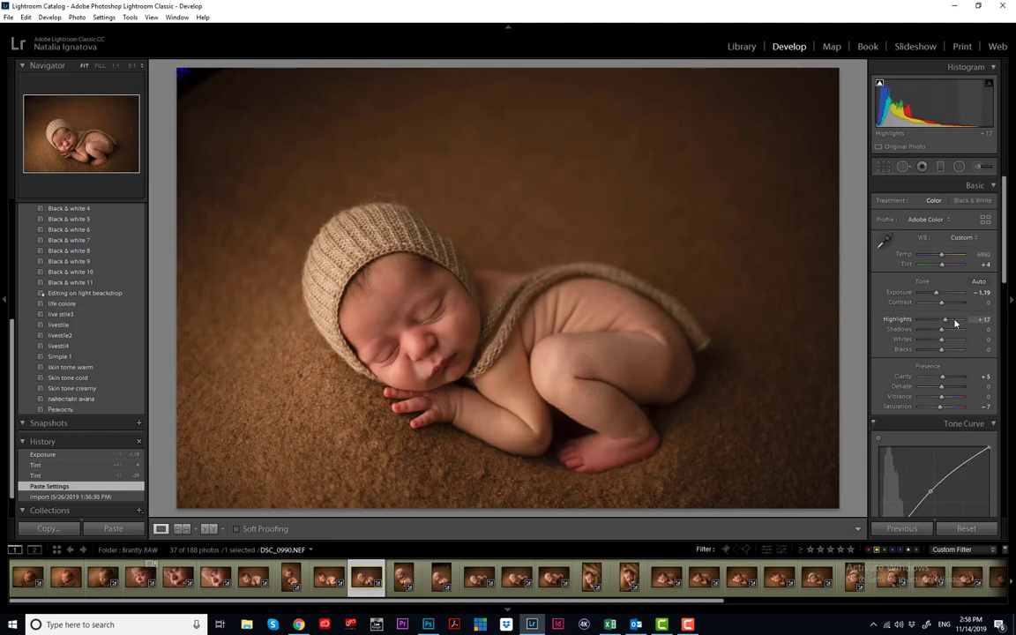
left_click(954, 323)
left_click_drag(941, 326, 933, 326)
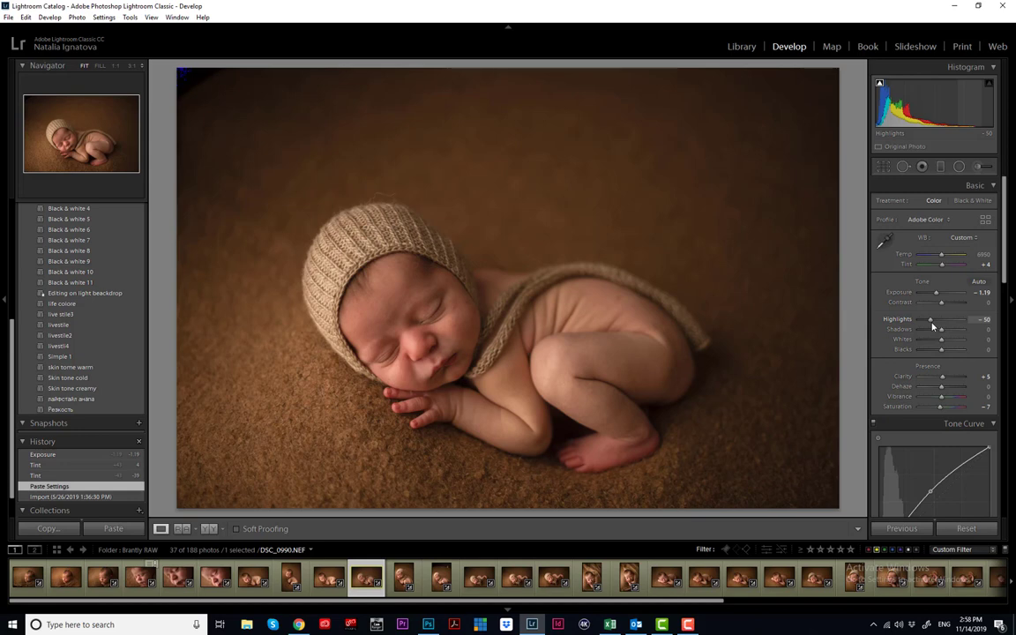
left_click_drag(930, 325, 938, 325)
double_click(898, 321)
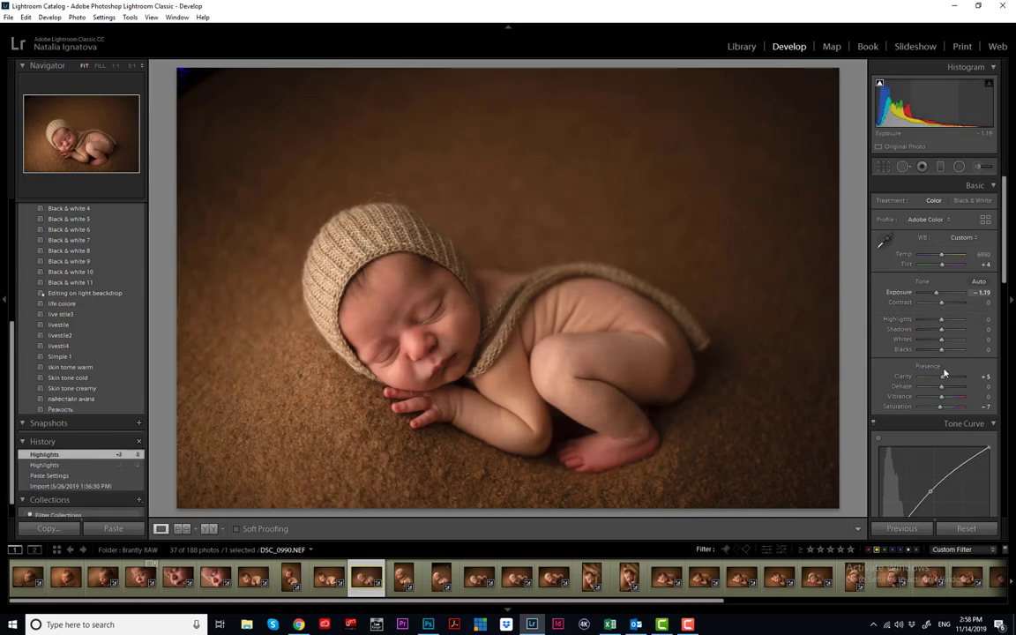
- Raise the highlights of DSC_0990 to +43 as a test, and set them to +23
left_click_drag(941, 323, 950, 322)
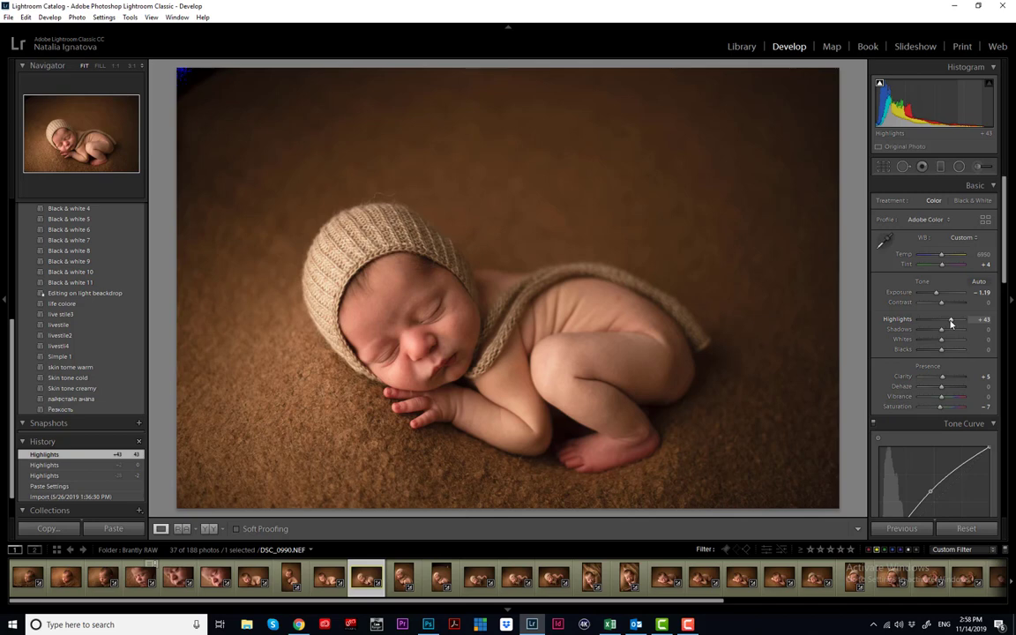
left_click(979, 319)
type("21")
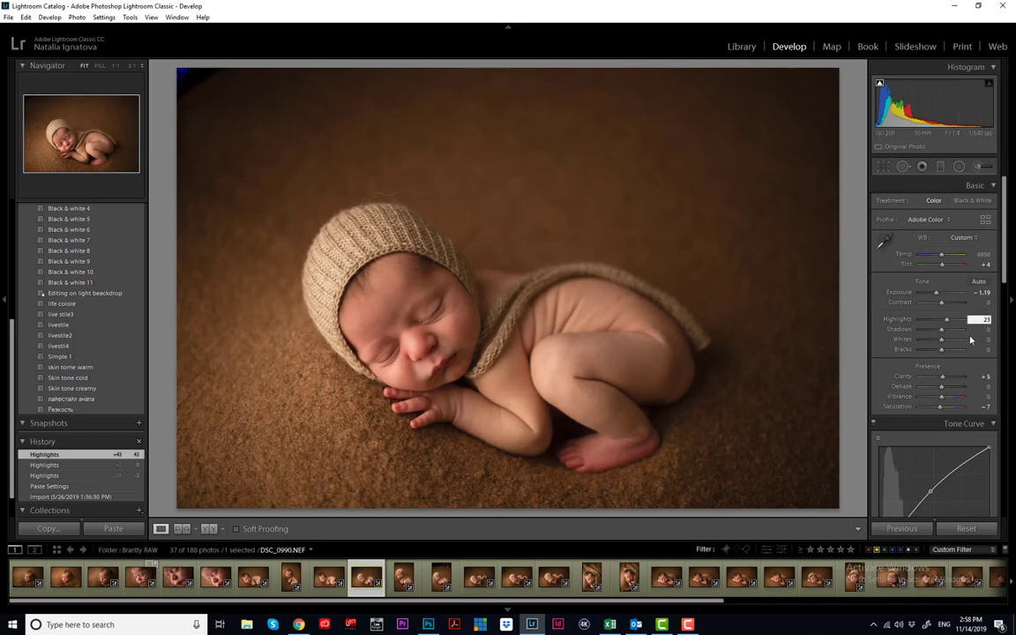
key("Return")
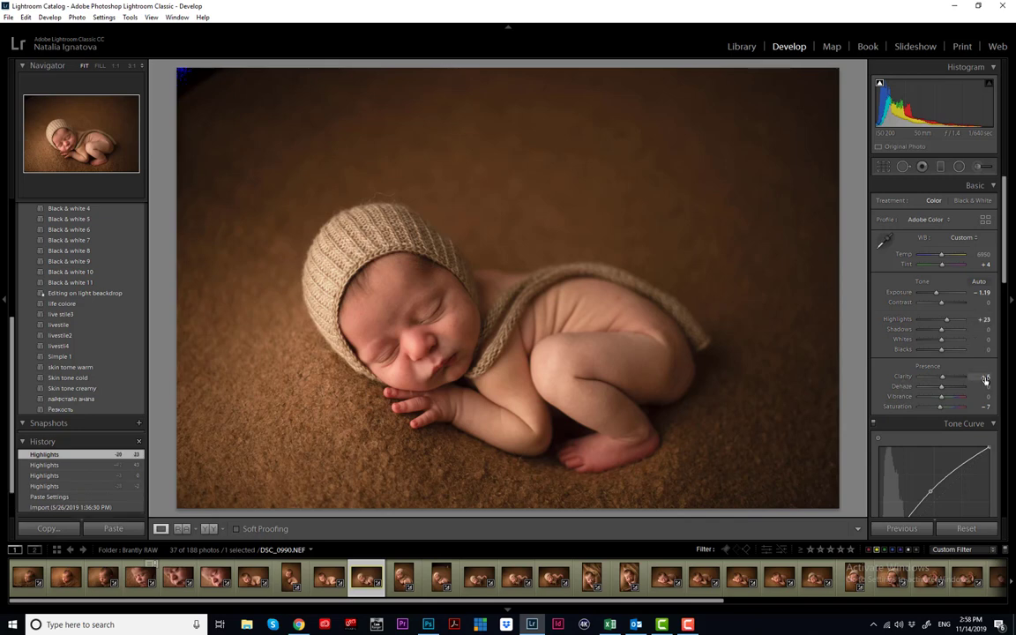
left_click_drag(985, 379, 992, 380)
- Test a straight RGB tone curve on DSC_0990, and raise its middle point again to lighten the midtones
scroll(985, 401, "down", 2)
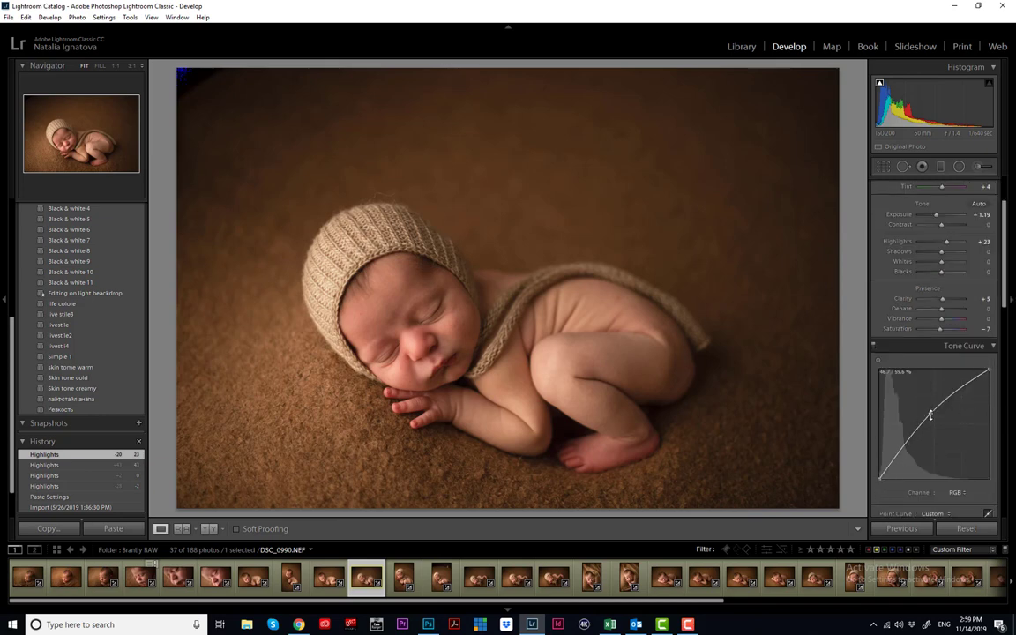
left_click_drag(932, 421, 934, 427)
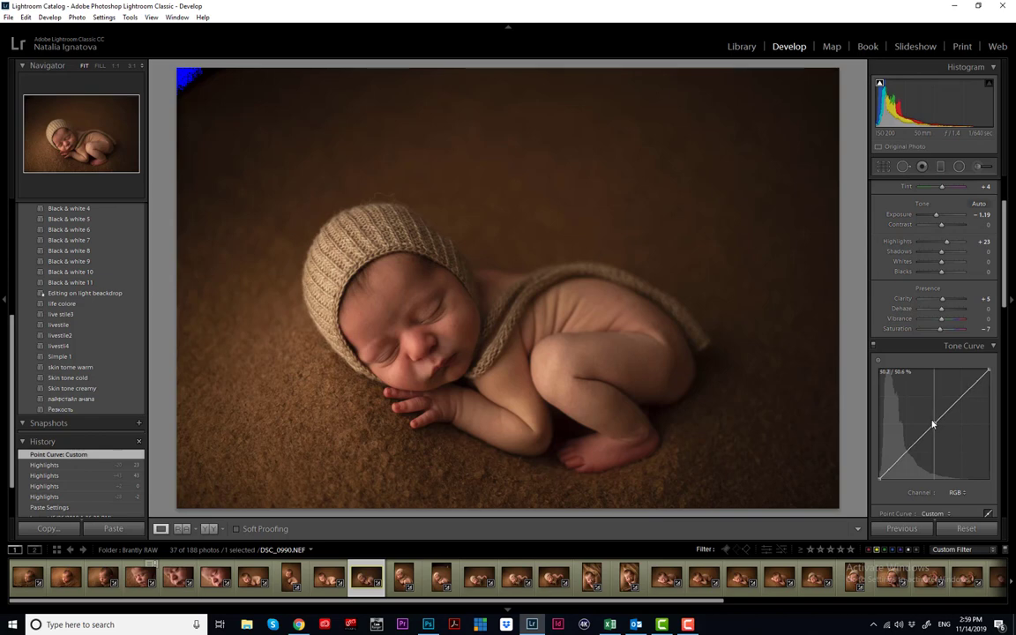
left_click_drag(933, 425, 928, 413)
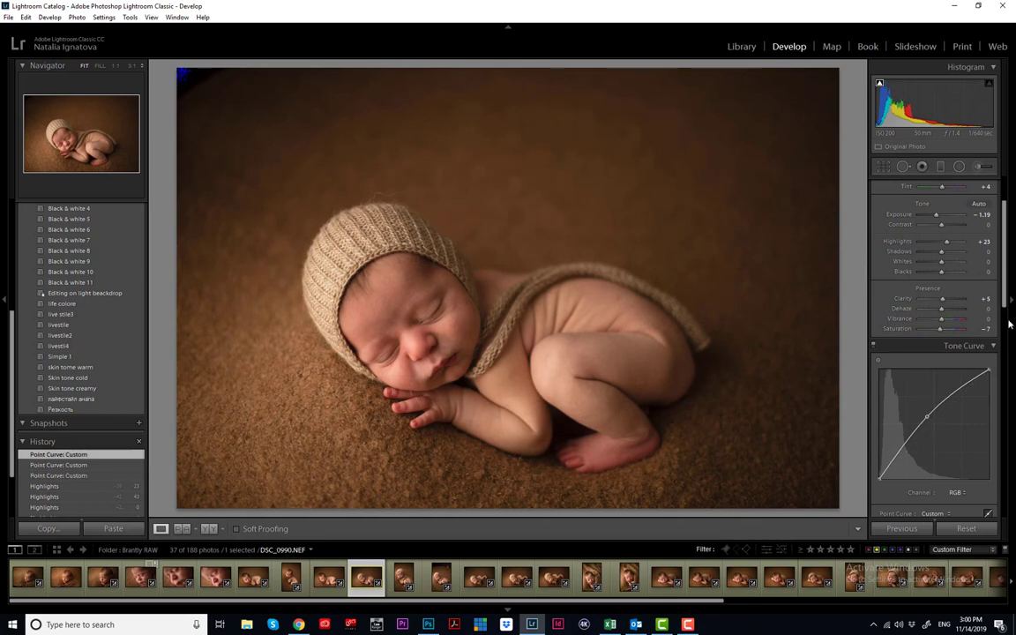
left_click_drag(1004, 295, 1005, 502)
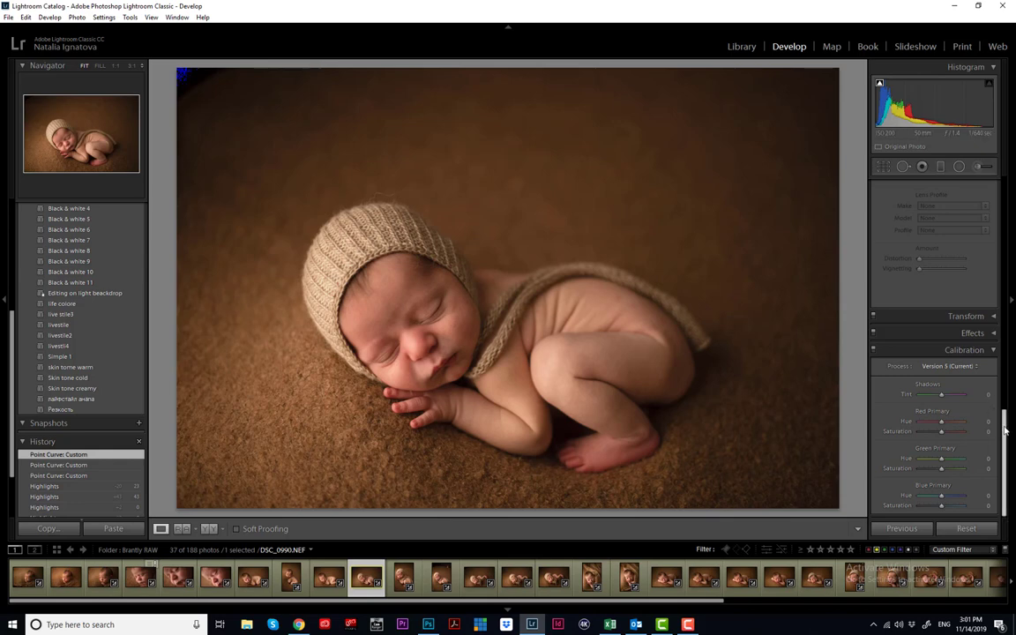
scroll(990, 188, "up", 10)
- Apply the DSC_0990 settings to DSC_1000 and DSC_1036, and set the saturation of DSC_1036 to −12
left_click(403, 577)
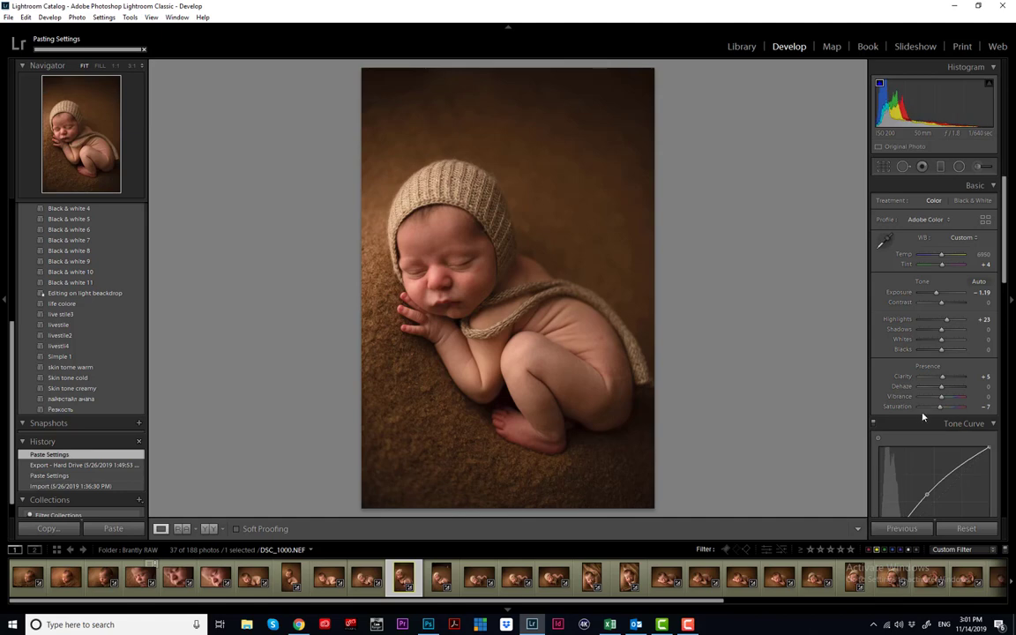
left_click(667, 579)
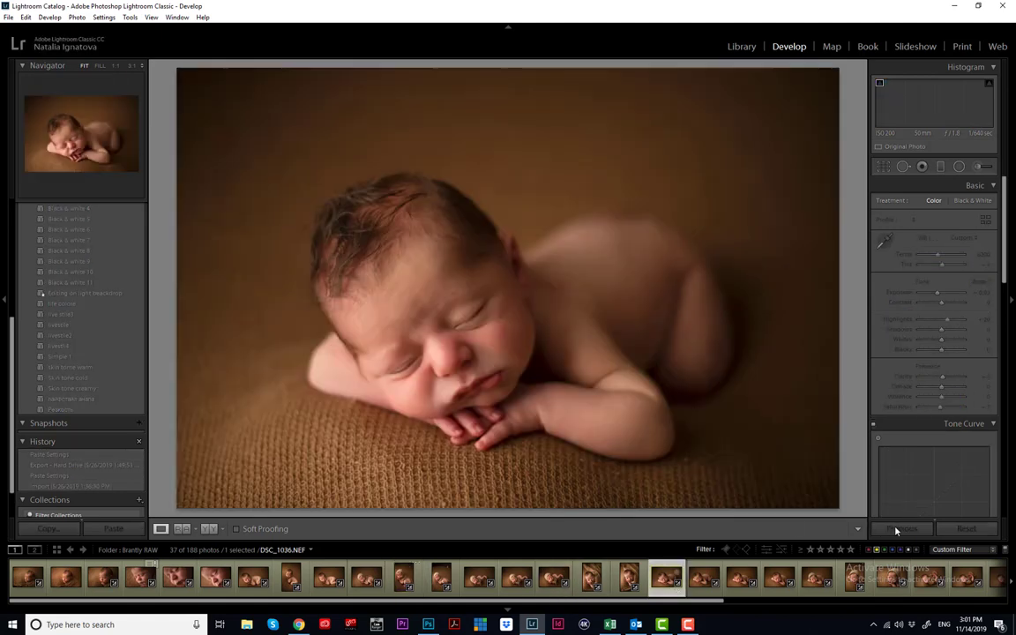
left_click(902, 528)
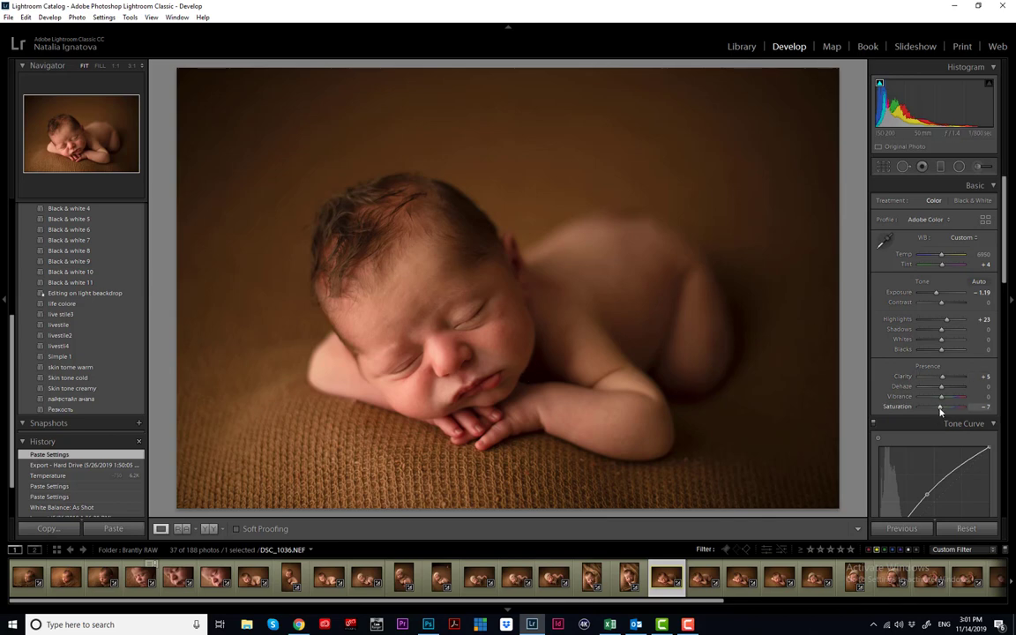
left_click_drag(940, 410, 939, 411)
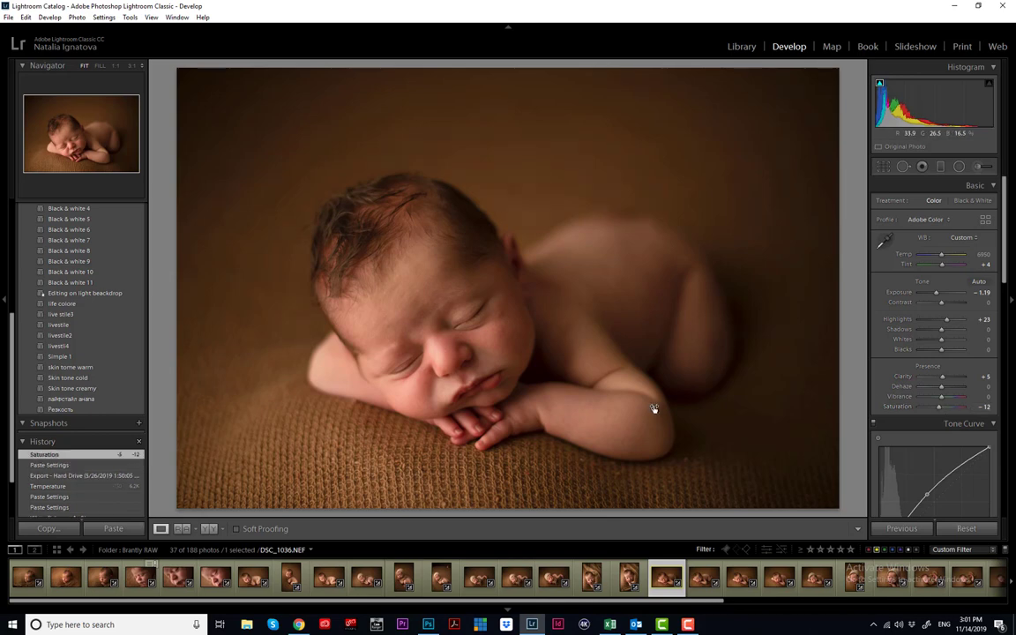
- Compare the import state of the white-wrapped newborn photo DSC_1093 with its exported edit, ending on the exported edit
left_click_drag(662, 601, 925, 604)
left_click(784, 580)
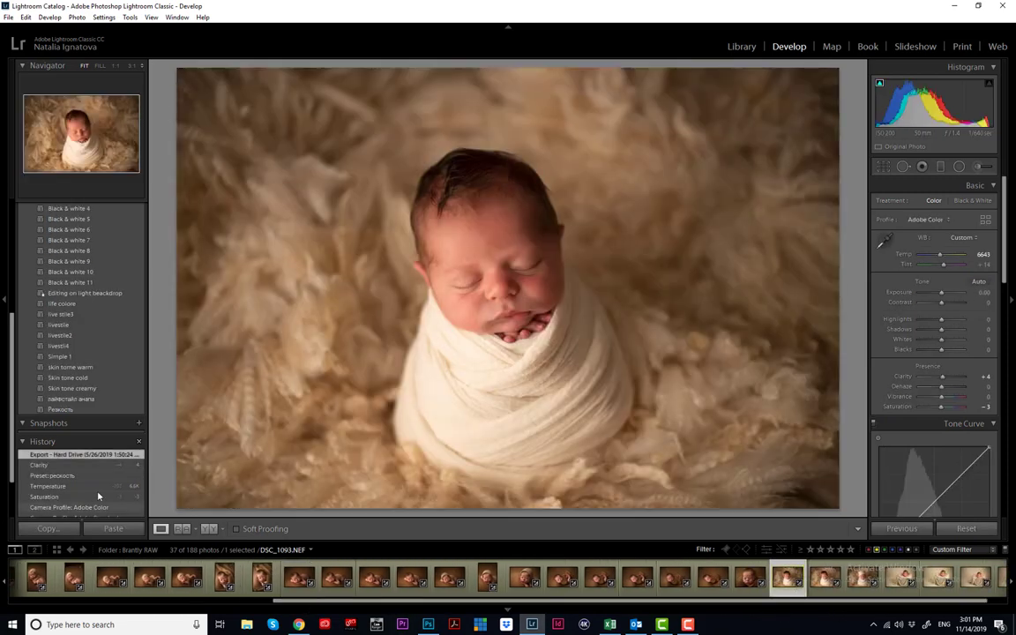
scroll(93, 459, "down", 3)
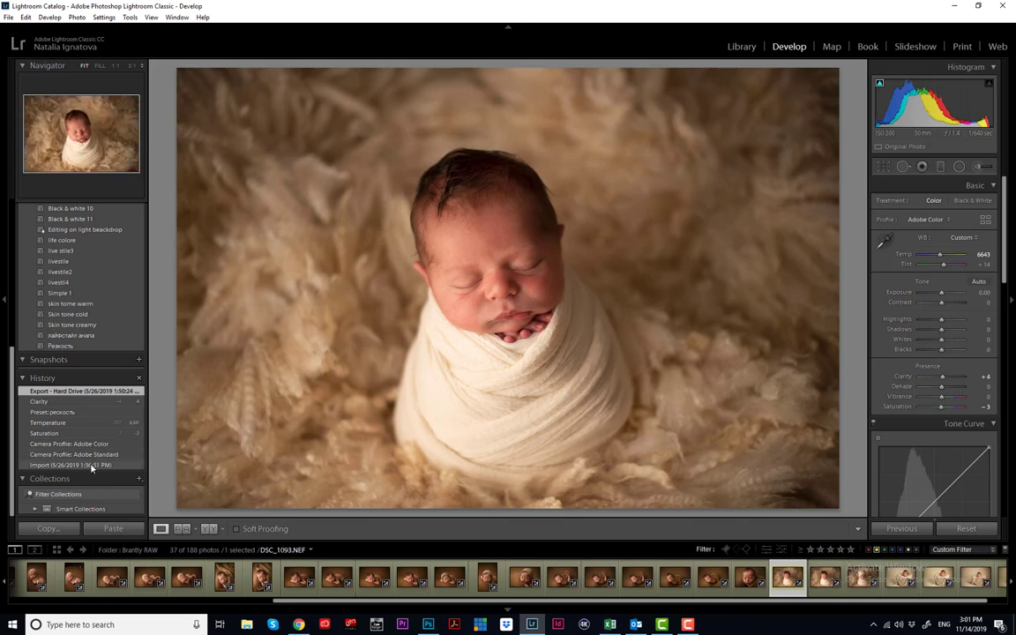
left_click(94, 466)
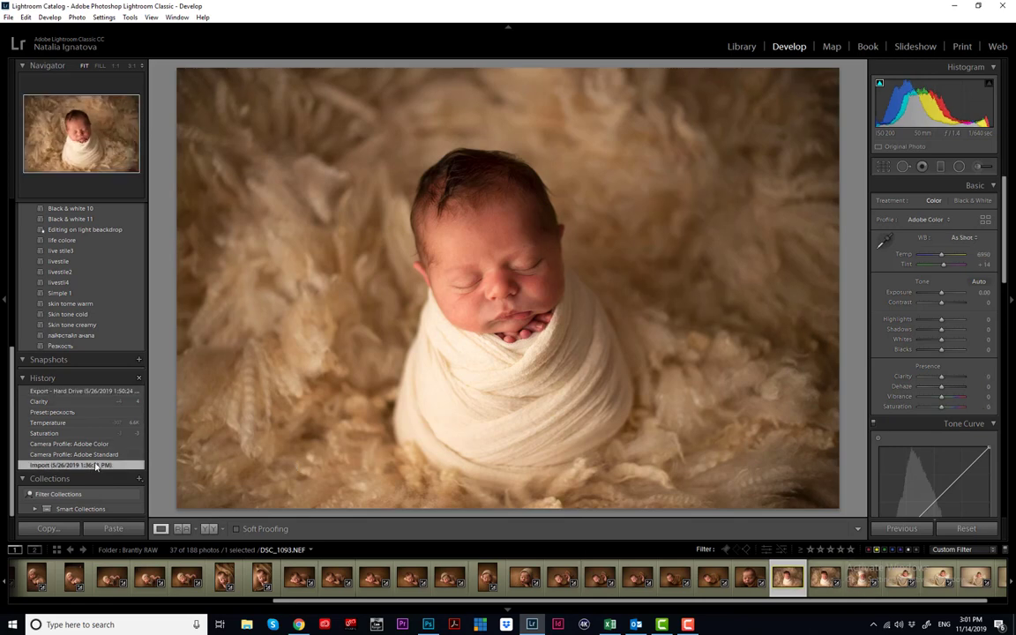
left_click(78, 389)
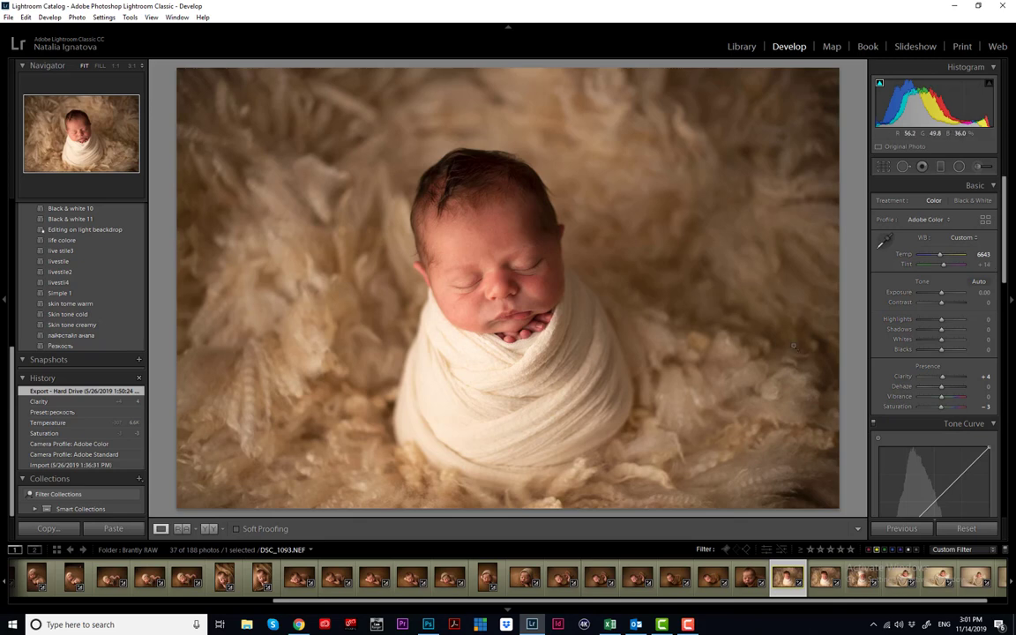
left_click(112, 468)
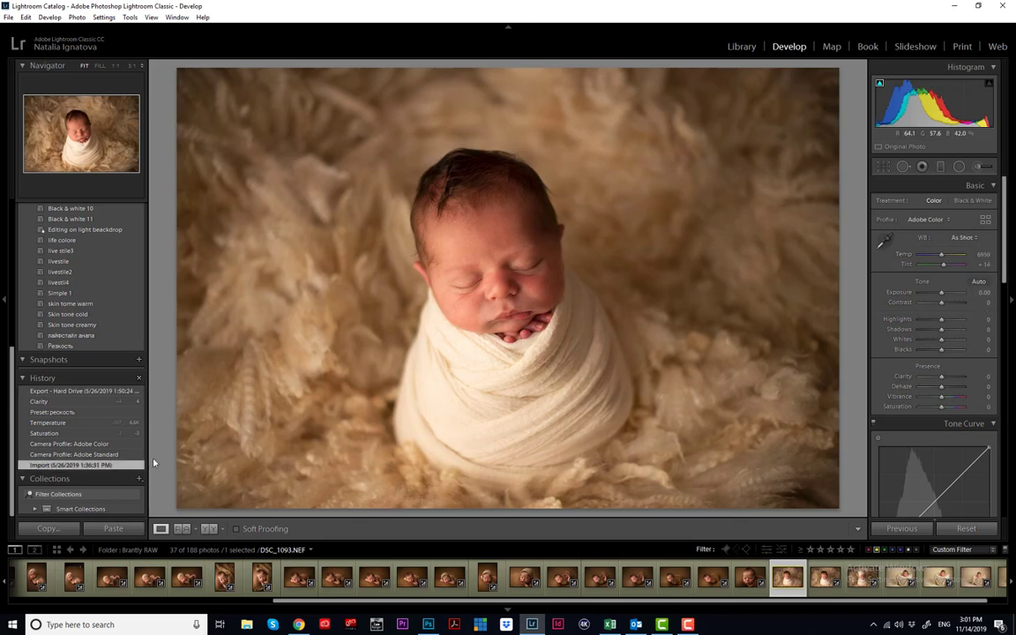
left_click(93, 392)
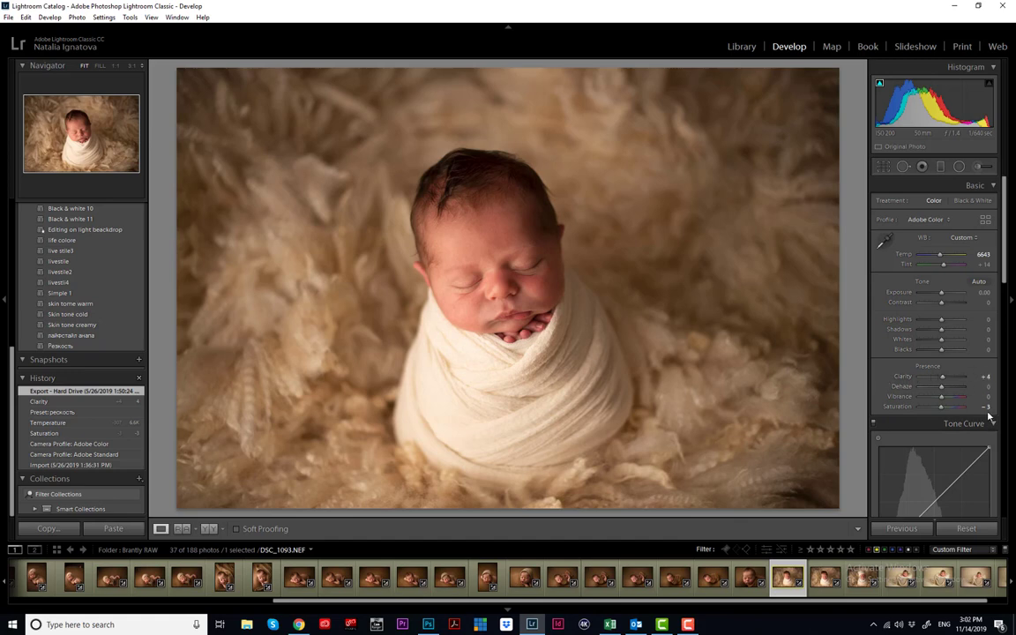
- Compare the color of DSC_1106, DSC_1087, DSC_1017 and DSC_1036, and return to DSC_0990
left_click(857, 580)
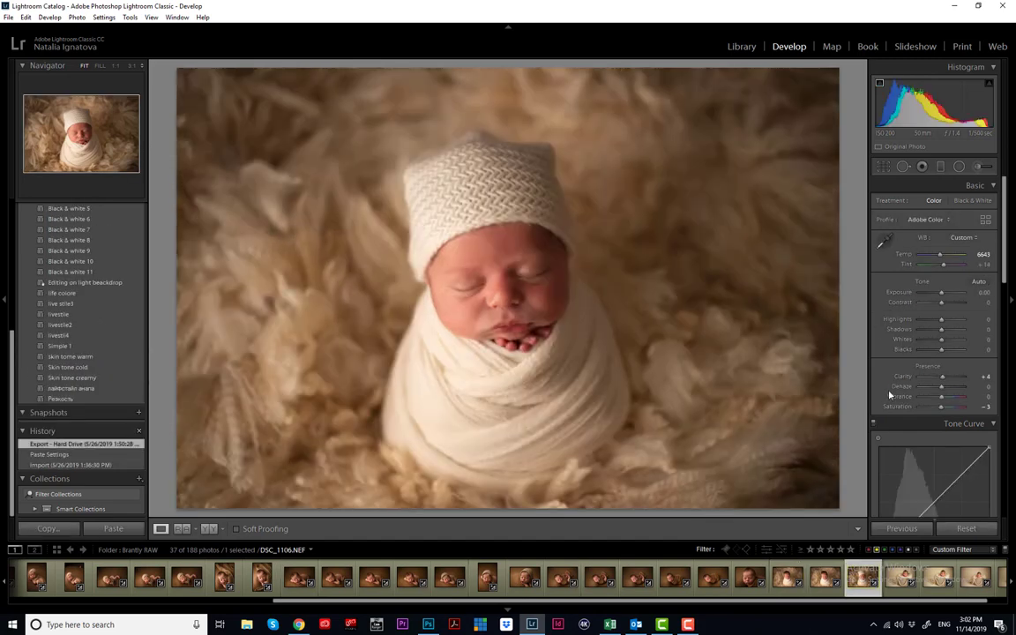
left_click(714, 579)
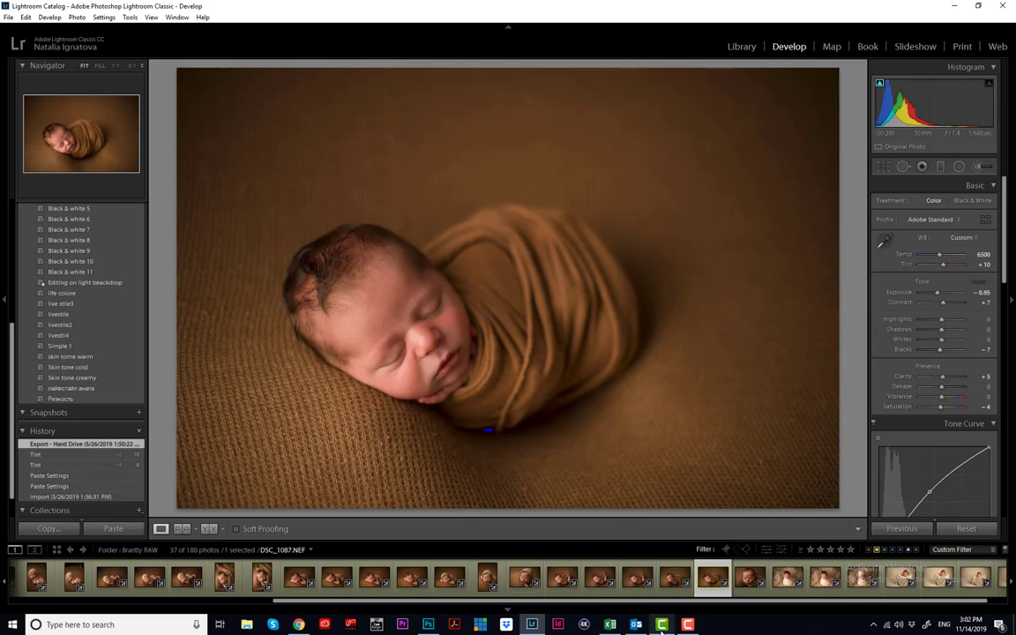
left_click_drag(679, 602, 537, 602)
left_click(499, 579)
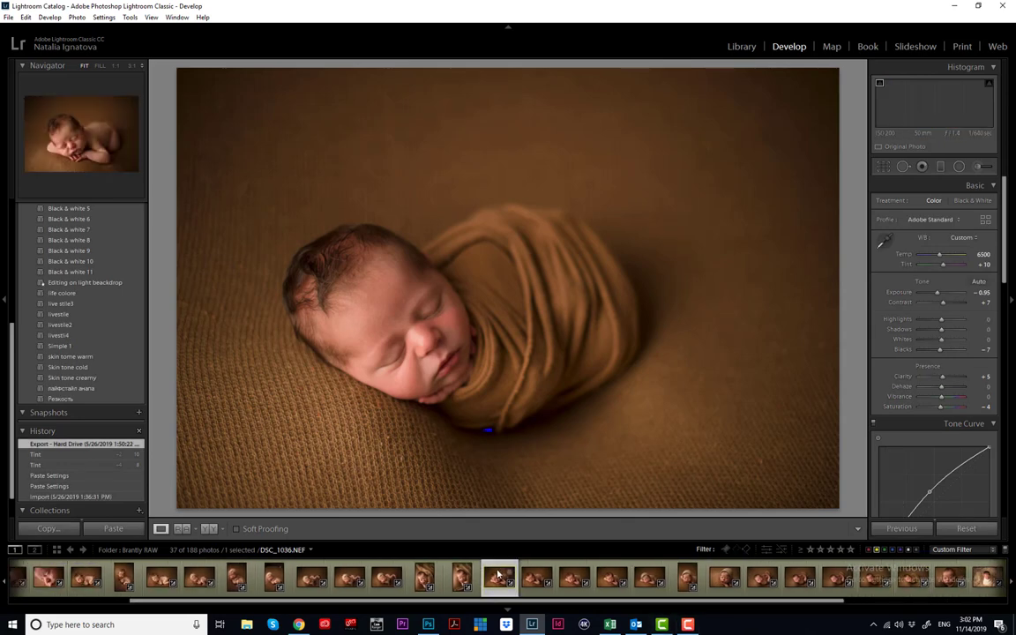
left_click(349, 579)
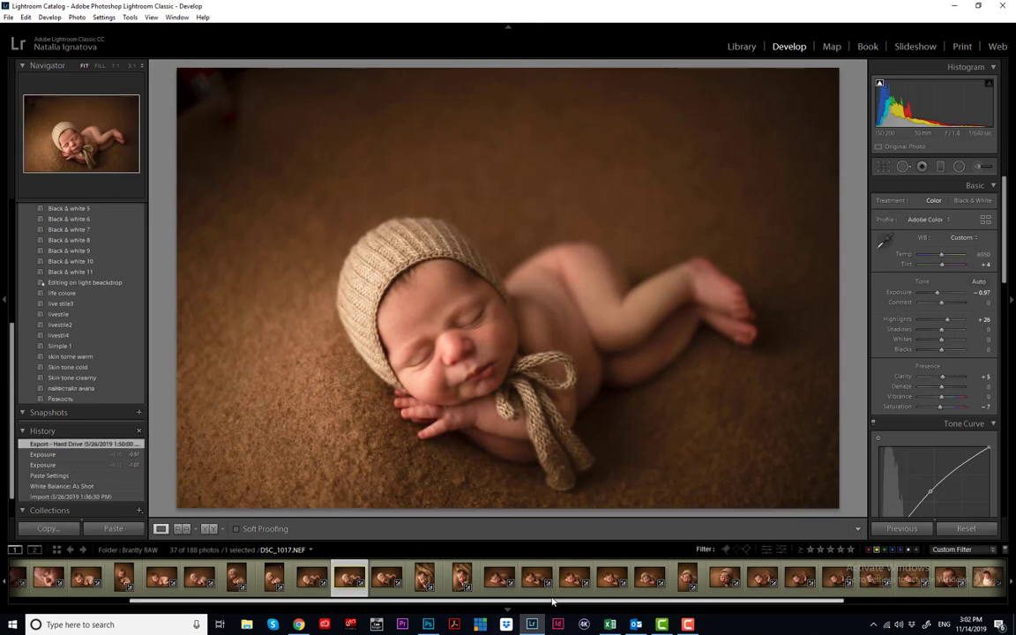
left_click(499, 579)
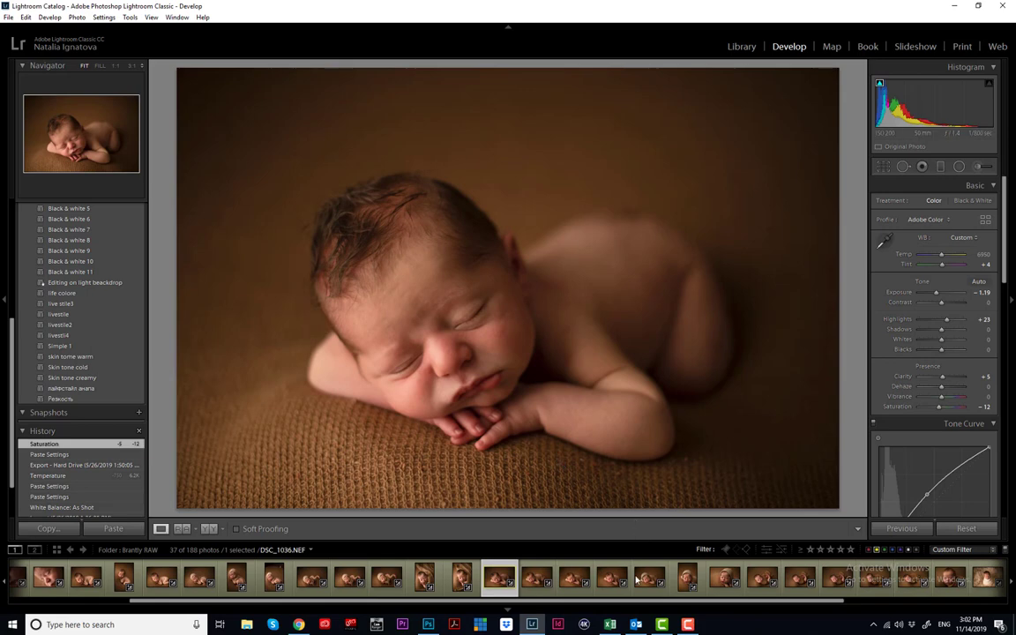
left_click_drag(637, 604, 516, 604)
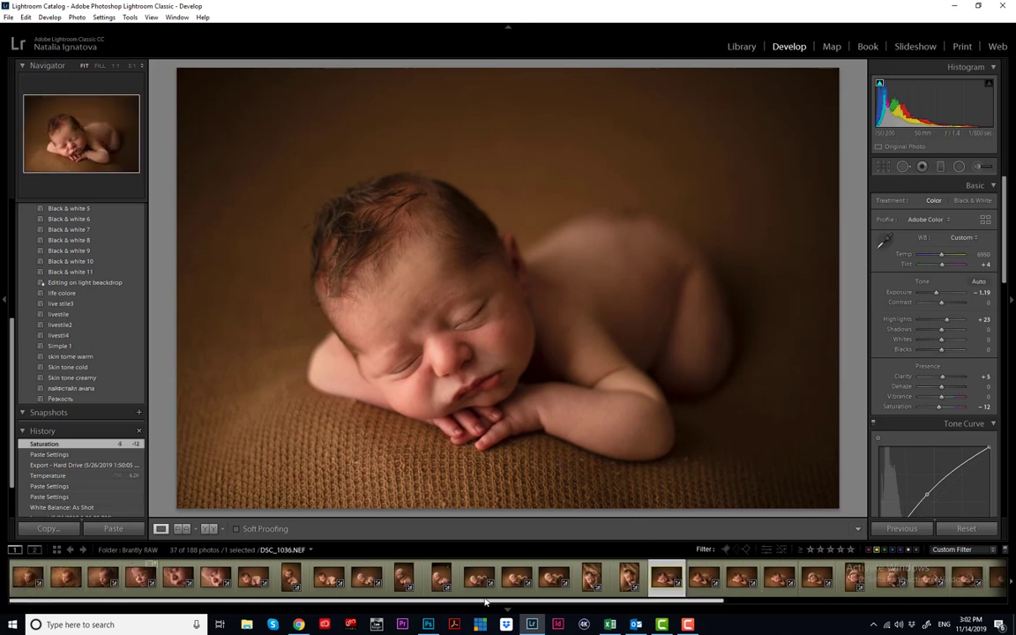
left_click(364, 580)
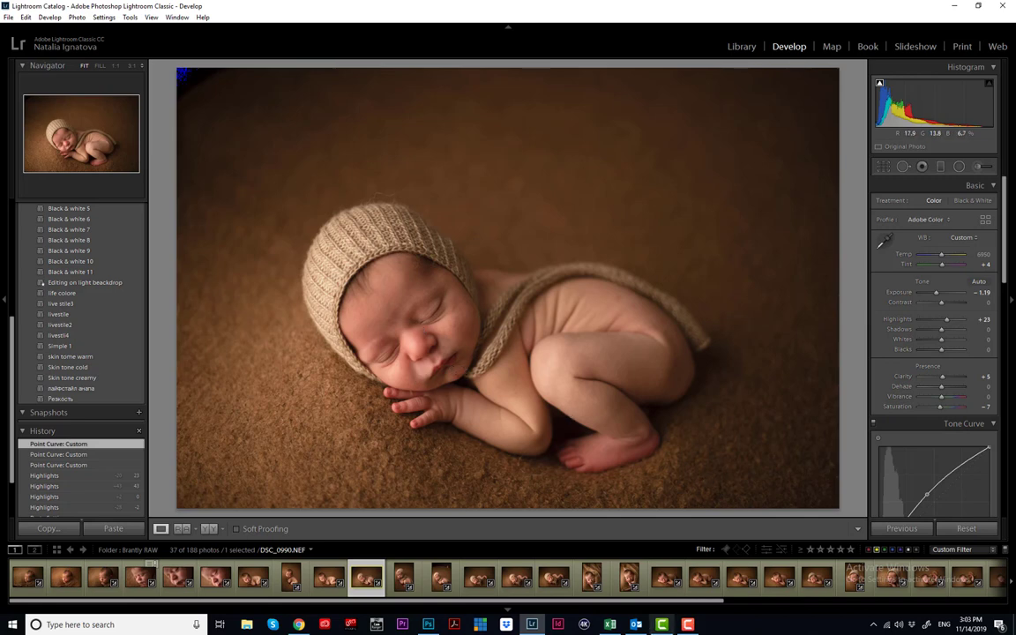
- Review the bow-tied bonnet photos DSC_1021, DSC_1017 and DSC_1011 against DSC_0990, ending on DSC_1011
left_click(553, 579)
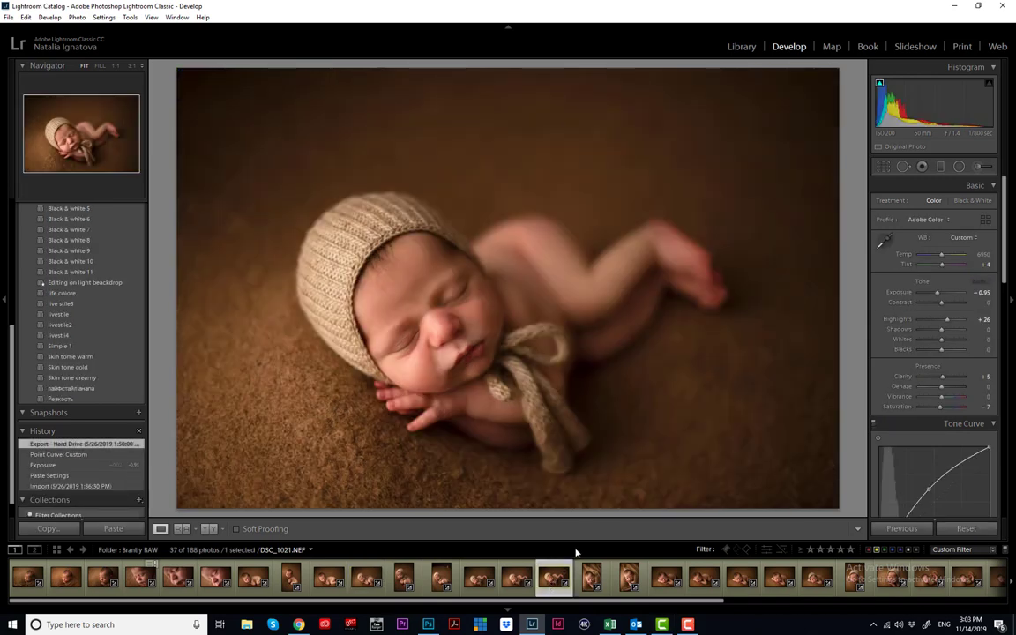
left_click(518, 579)
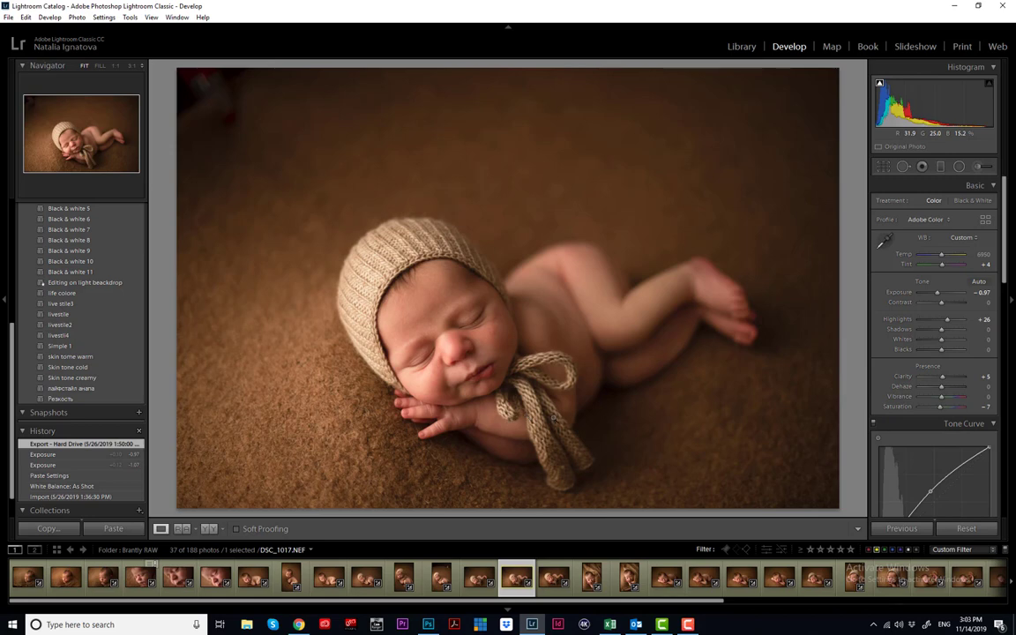
left_click(480, 580)
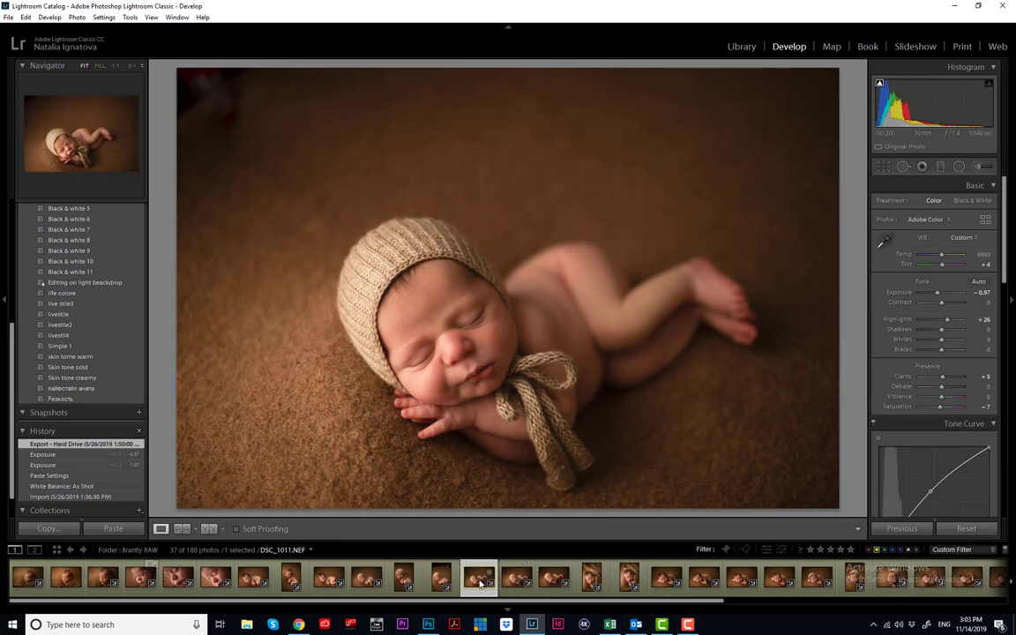
left_click(366, 579)
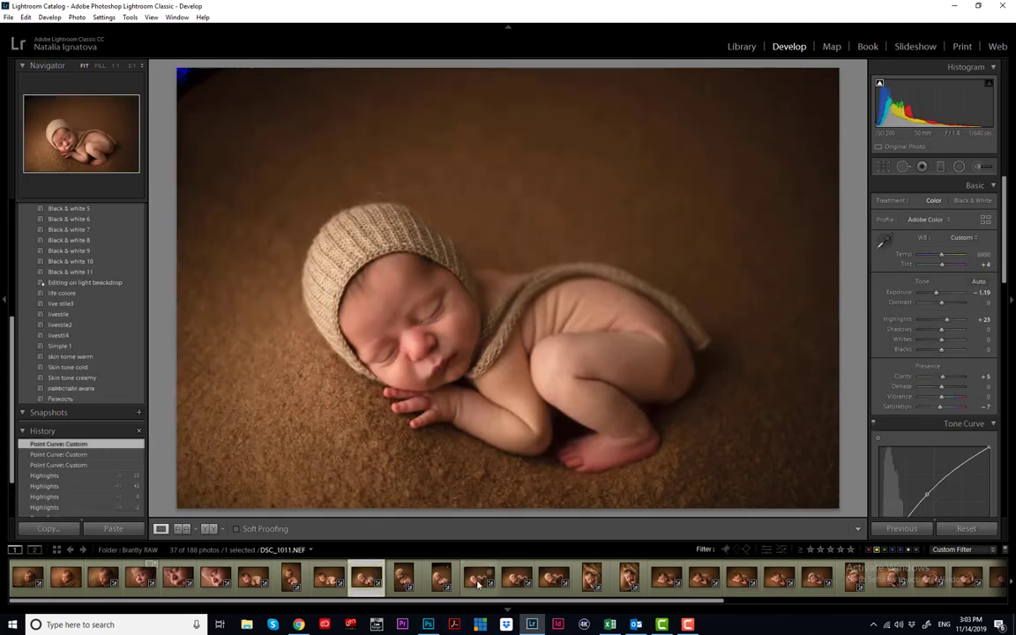
key("ctrl+alt+Left")
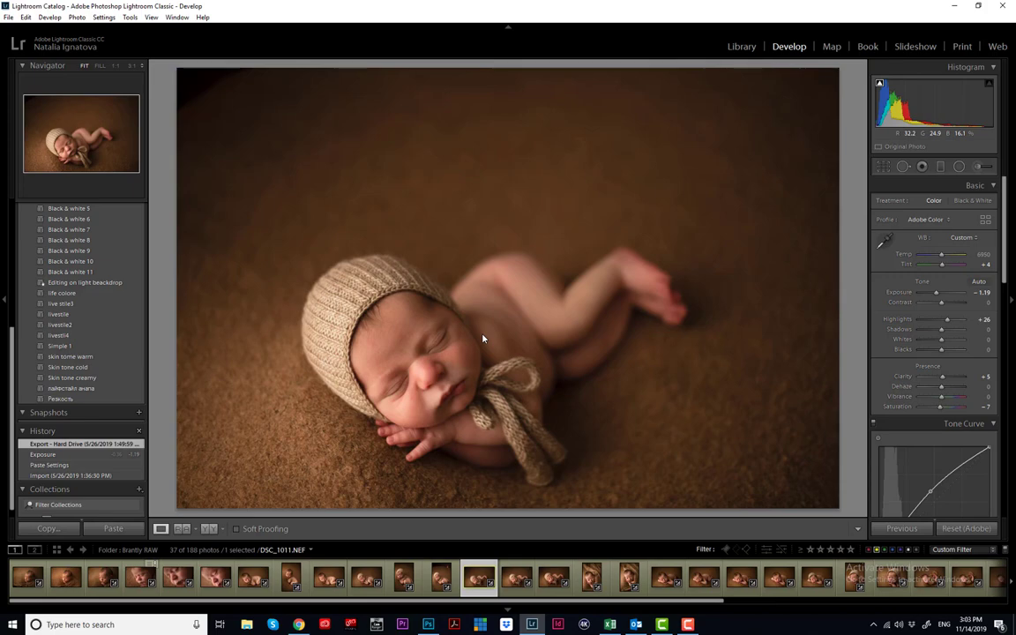
- Set up the export of DSC_1011 into a subfolder named photo, and browse for the destination folder on LaCie (E:)
key("ctrl+shift+e")
double_click(544, 335)
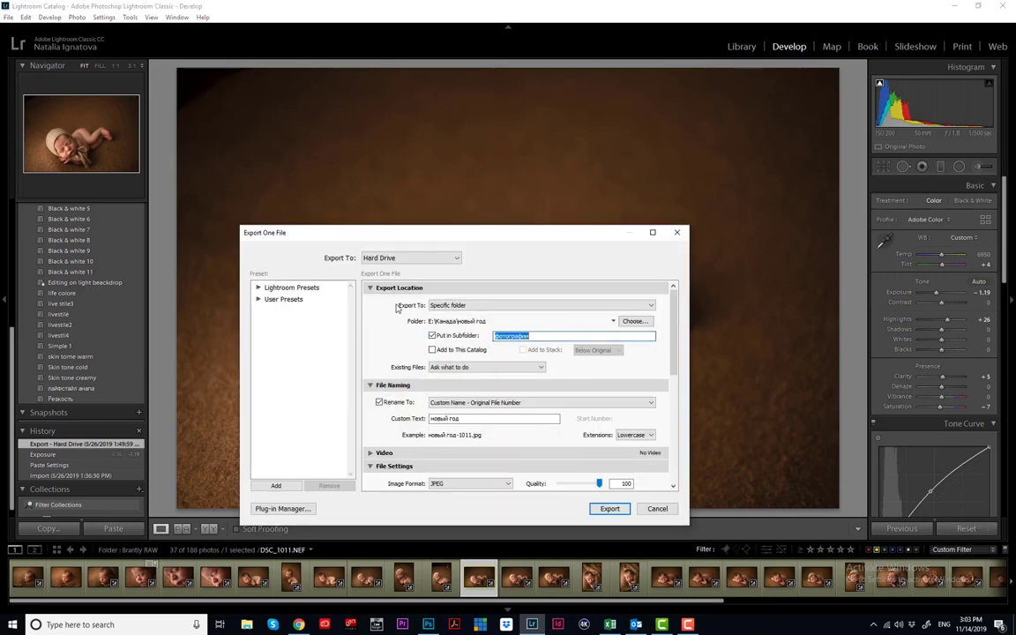
type("photo")
left_click(631, 321)
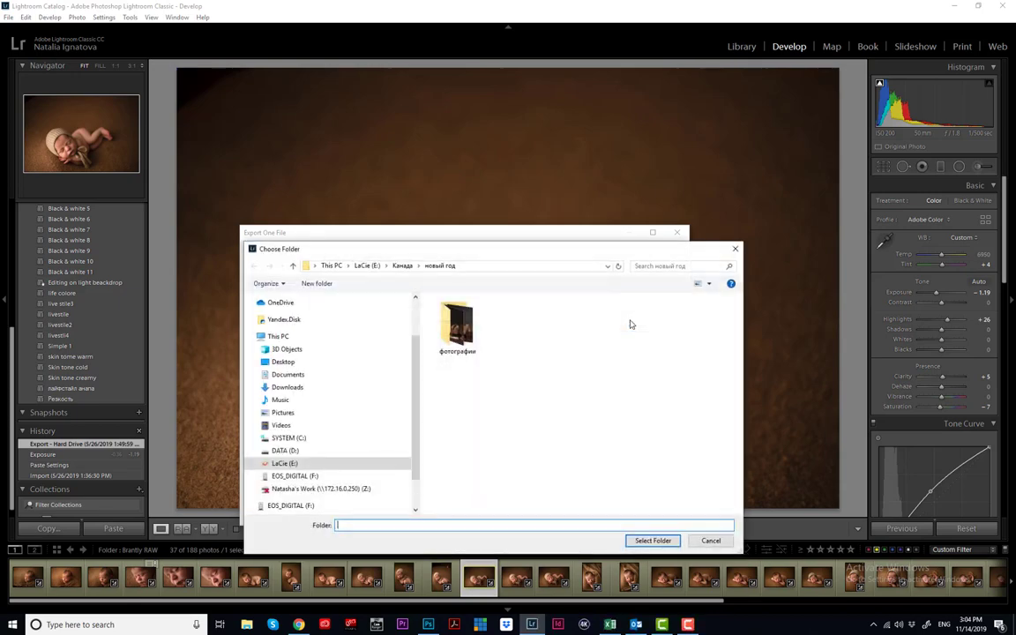
left_click(363, 265)
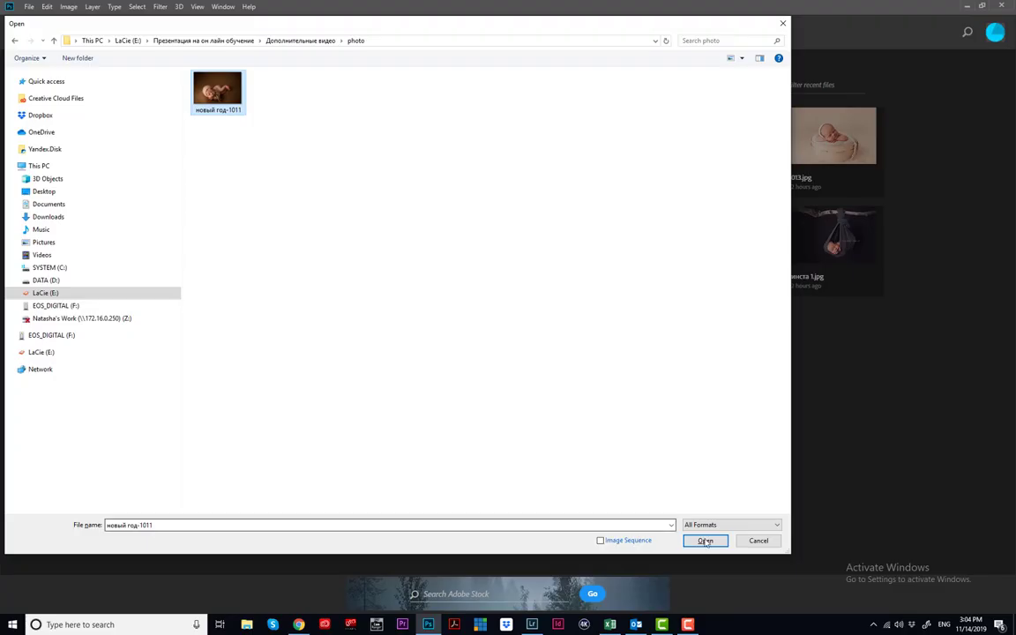
- Open новый год-1011 from the photo folder and ready the Patch tool at the baby's face
left_click(714, 540)
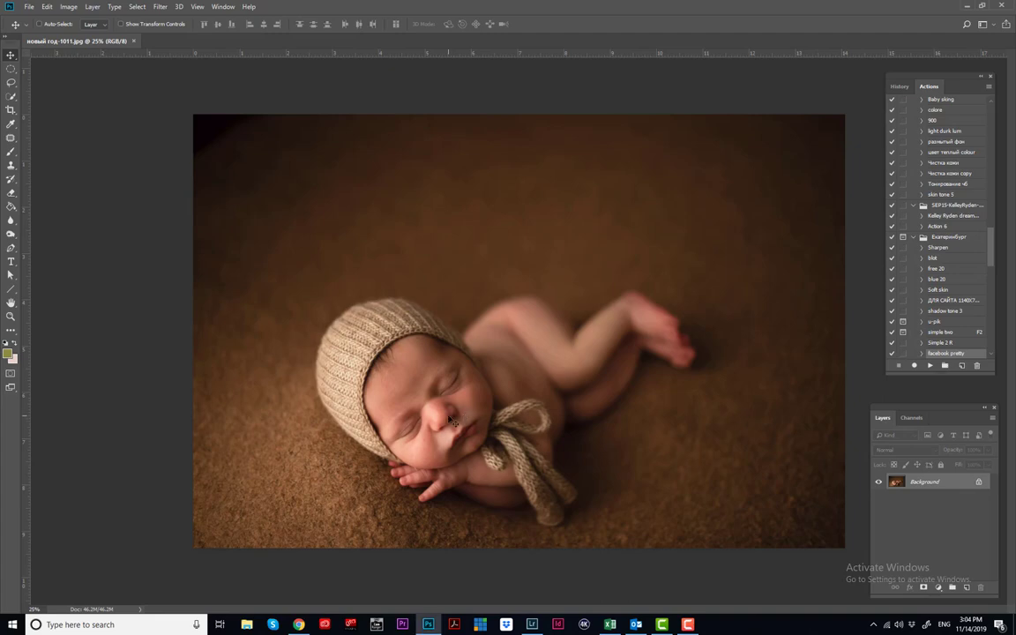
key("z")
left_click(418, 373)
left_click_drag(463, 406, 481, 373)
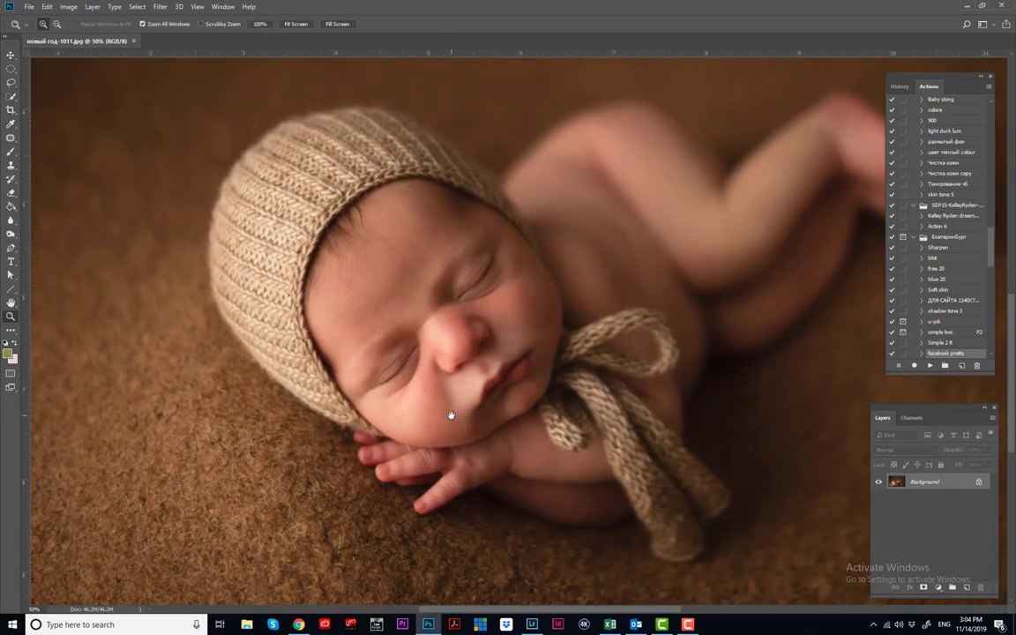
left_click(451, 412)
key("j")
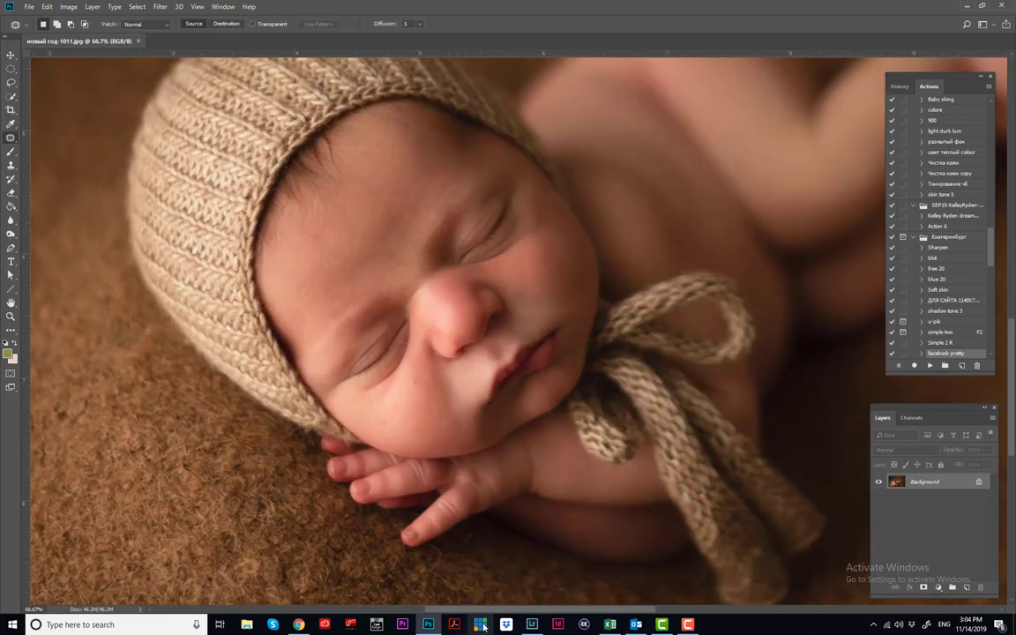
- Switch to Lightroom, compare DSC_0986 with DSC_1011, and return to the exported photo in Photoshop
left_click(532, 625)
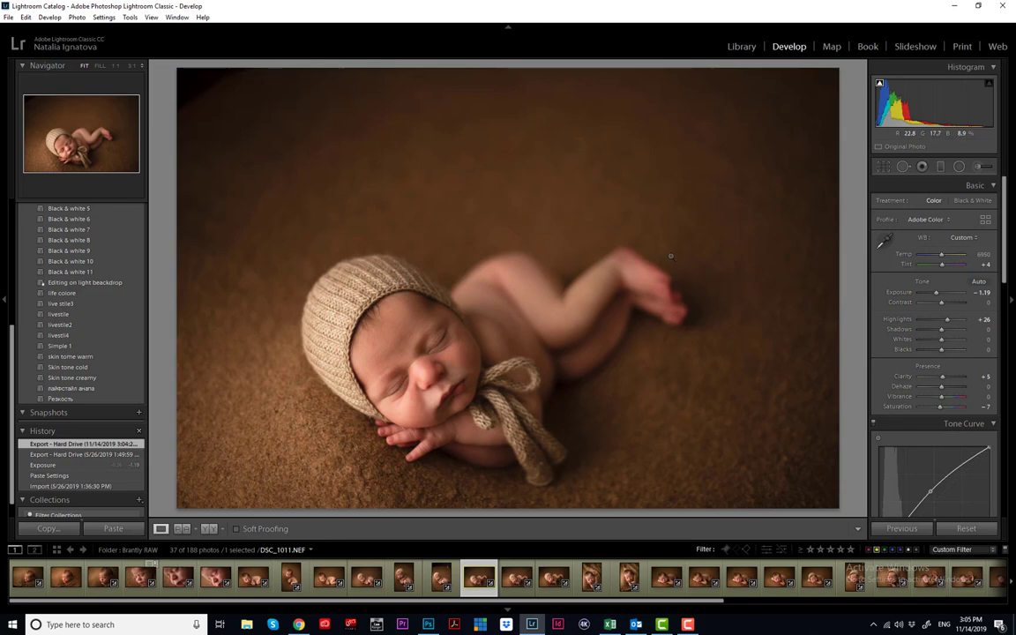
left_click(332, 582)
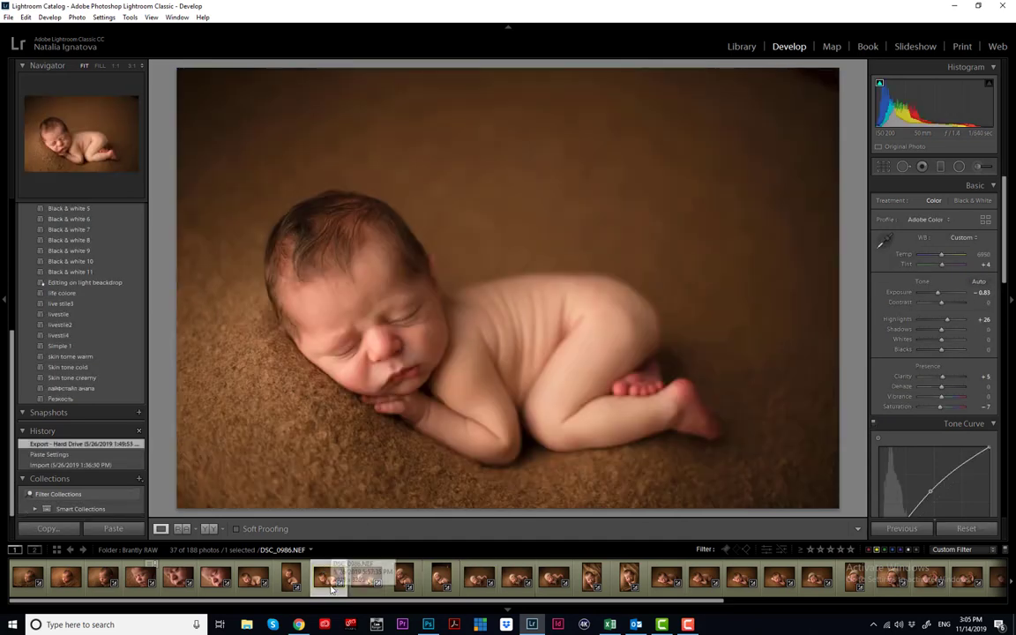
left_click(477, 582)
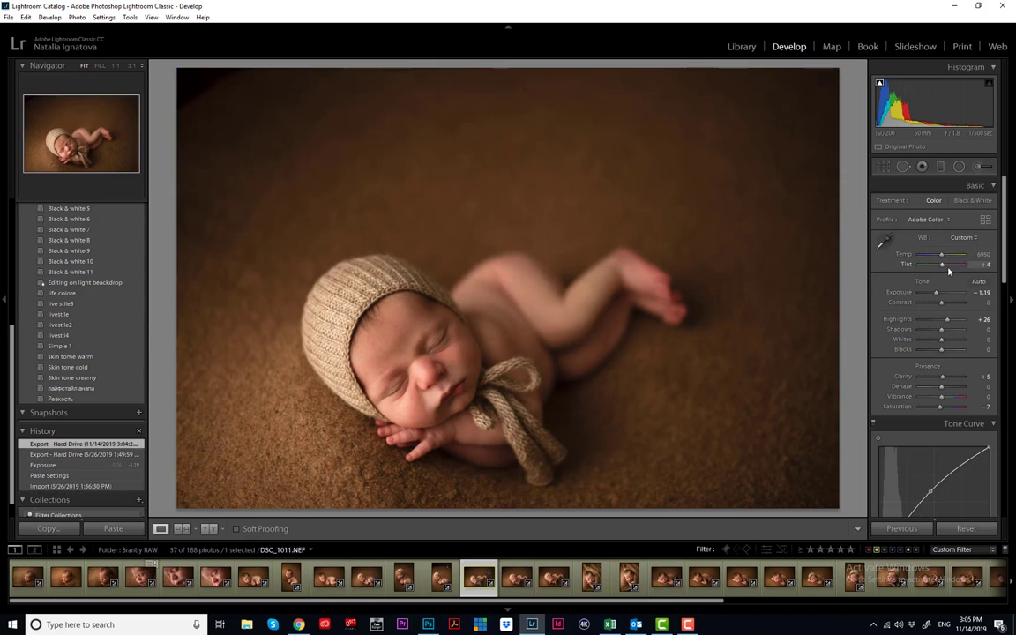
left_click(953, 7)
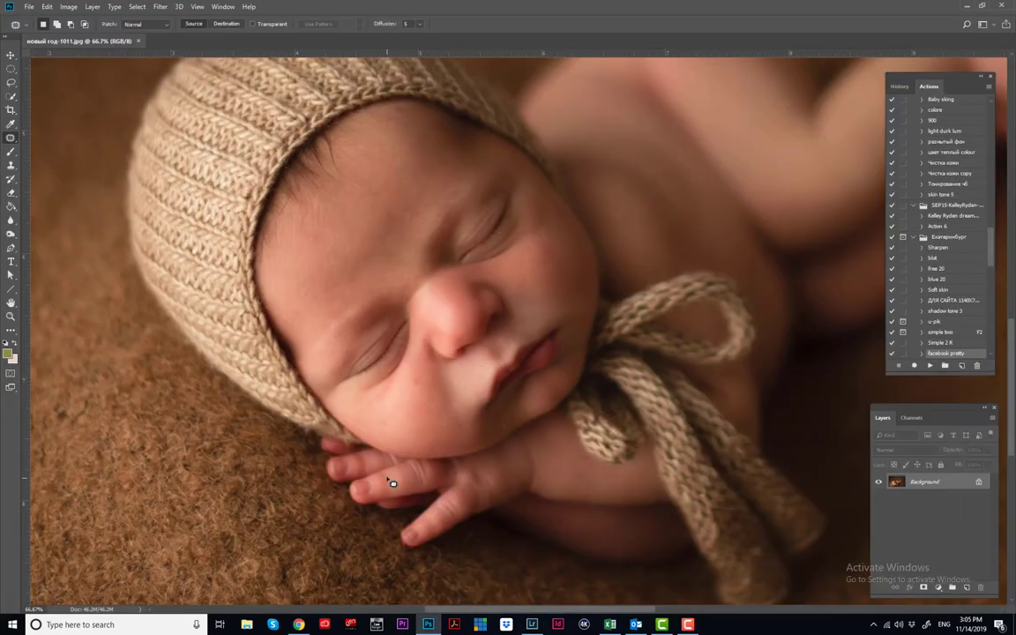
- Patch the small skin blemishes on the baby's cheek, chin, brow area and beside the nose with clean nearby skin
key("z")
left_click(363, 427)
key("j")
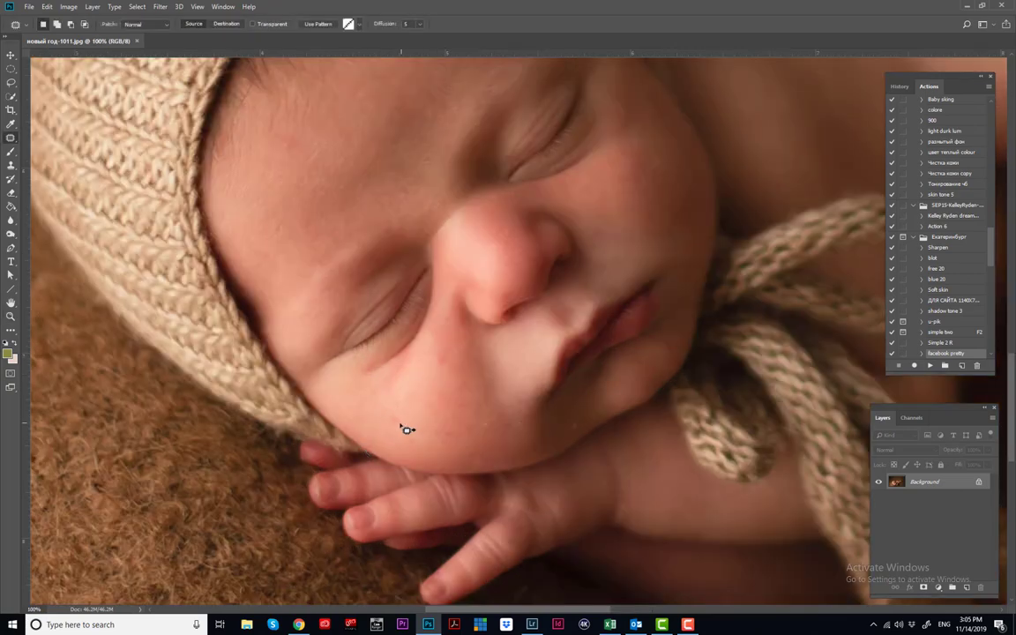
mouse_move(483, 436)
left_mouse_down()
mouse_move(499, 424)
mouse_move(485, 414)
left_mouse_up()
key("ctrl+d")
mouse_move(568, 420)
left_mouse_down()
mouse_move(585, 433)
mouse_move(567, 426)
mouse_move(559, 438)
left_mouse_up()
left_click_drag(436, 156, 429, 159)
left_click_drag(429, 159, 474, 147)
key("ctrl+d")
left_click_drag(516, 302, 521, 297)
left_click_drag(435, 405, 446, 400)
- Patch the remaining blemishes on the forehead and far cheek, and fill the spot near the hairline using Content-Aware
scroll(511, 229, "up", 3)
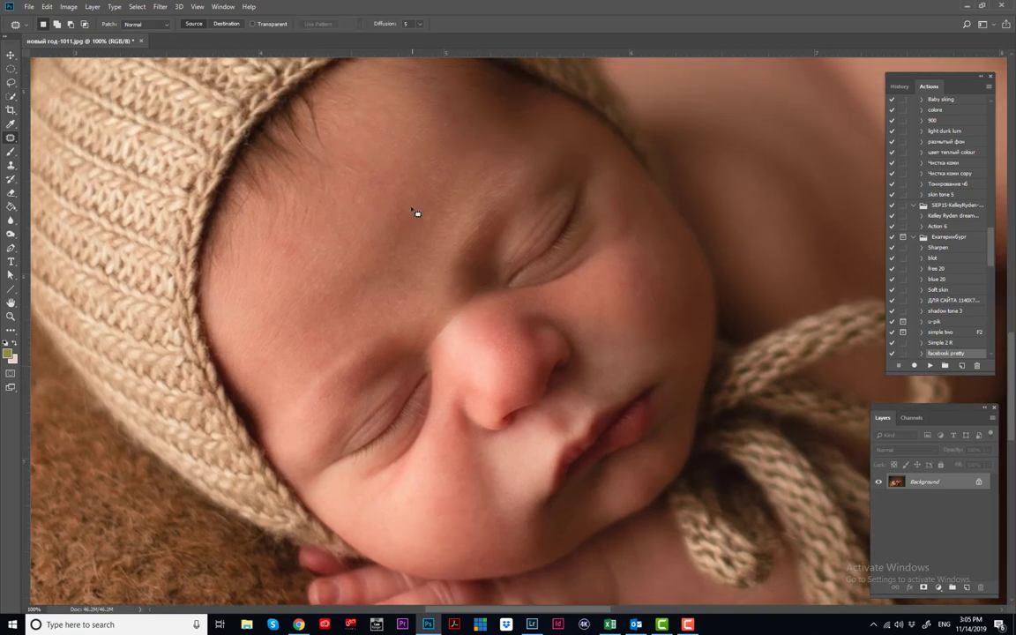
mouse_move(412, 203)
left_mouse_down()
mouse_move(448, 214)
mouse_move(409, 209)
left_mouse_up()
left_click_drag(439, 116, 456, 114)
mouse_move(290, 234)
left_mouse_down()
mouse_move(277, 258)
mouse_move(291, 235)
left_mouse_up()
key("shift+F5")
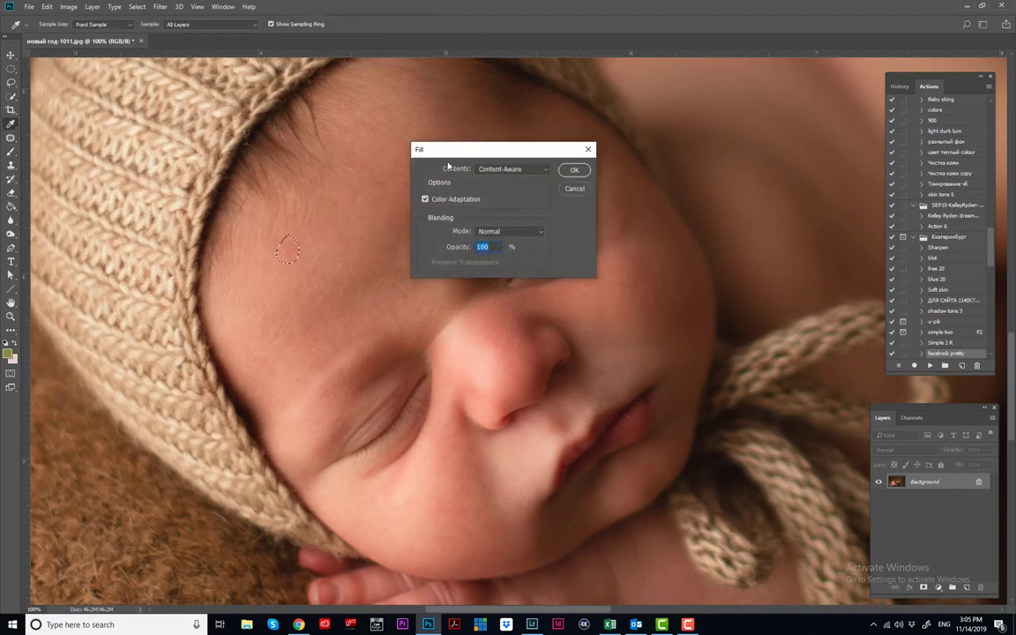
left_click(574, 170)
key("ctrl+d")
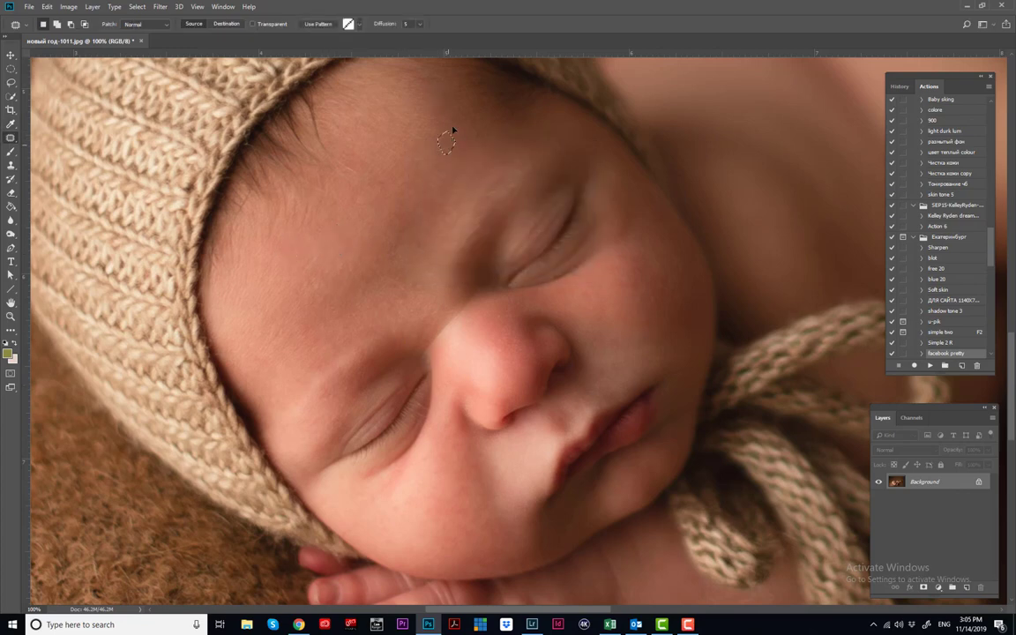
mouse_move(661, 298)
left_mouse_down()
mouse_move(677, 319)
mouse_move(675, 283)
mouse_move(660, 270)
left_mouse_up()
key("ctrl+d")
- Patch the dark gap in the photo's upper-left corner with clean brown backdrop
key("z")
scroll(547, 415, "down", 4)
left_click_drag(697, 415, 562, 358)
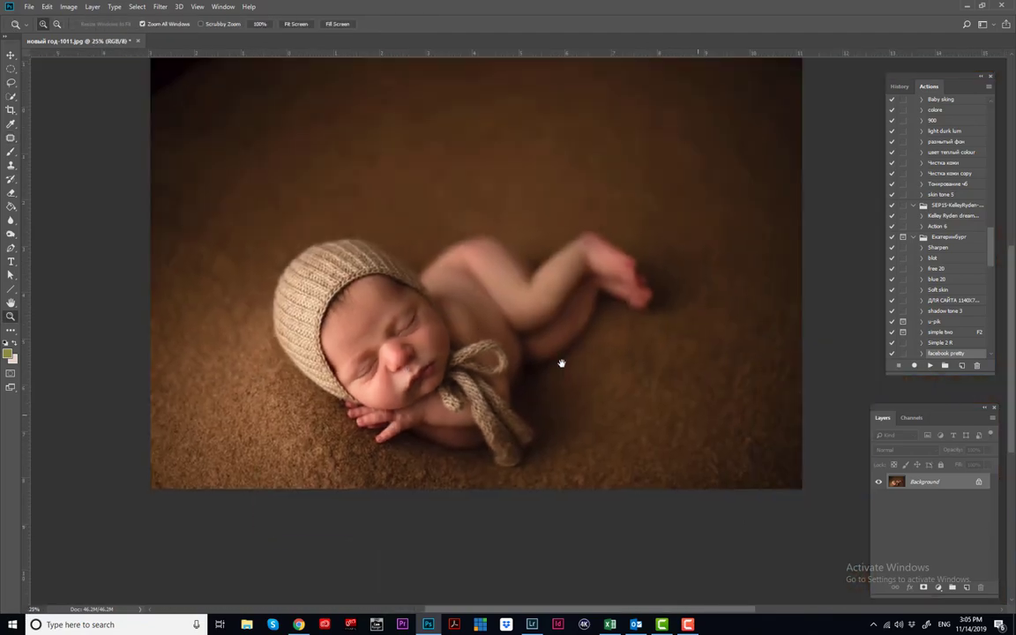
left_click_drag(646, 374, 646, 412)
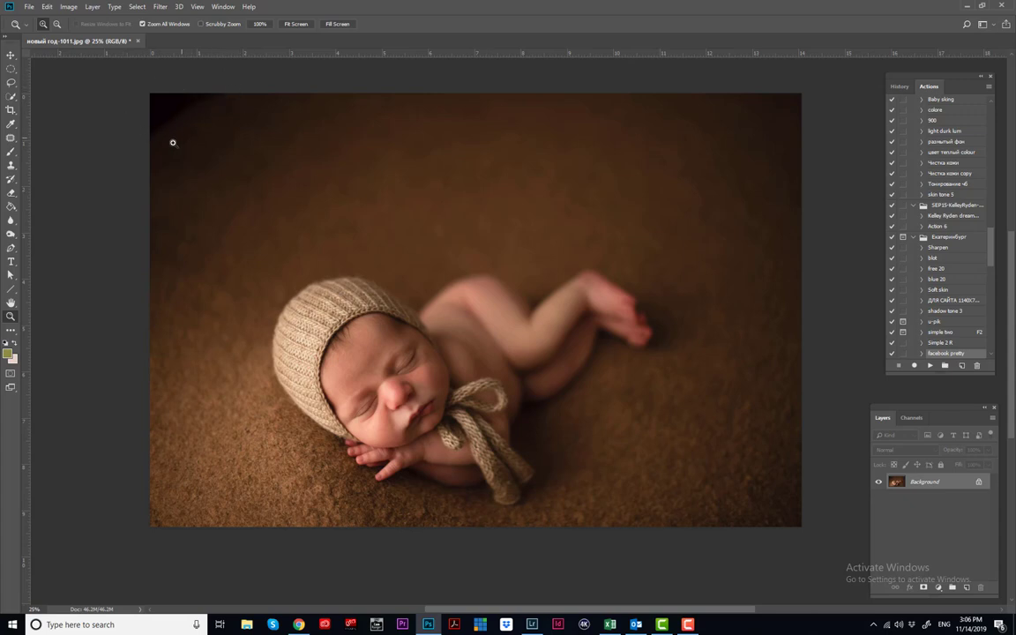
key("j")
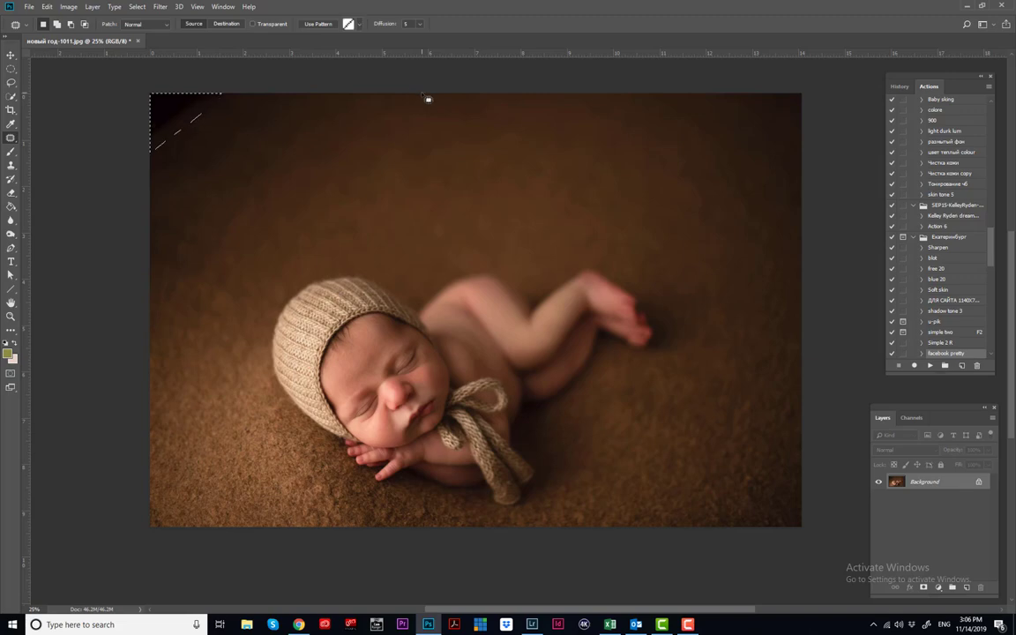
left_click(483, 159)
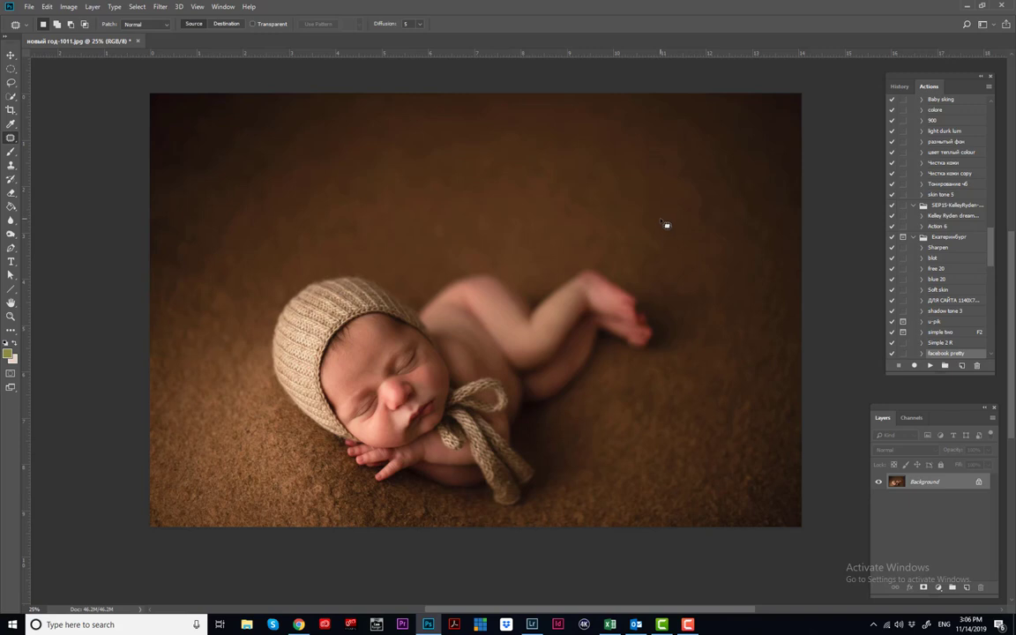
- Try the Kelley Ryden dream action with the dreamy rose layer at 0% opacity, and discard its layers
left_click(946, 216)
left_click(929, 364)
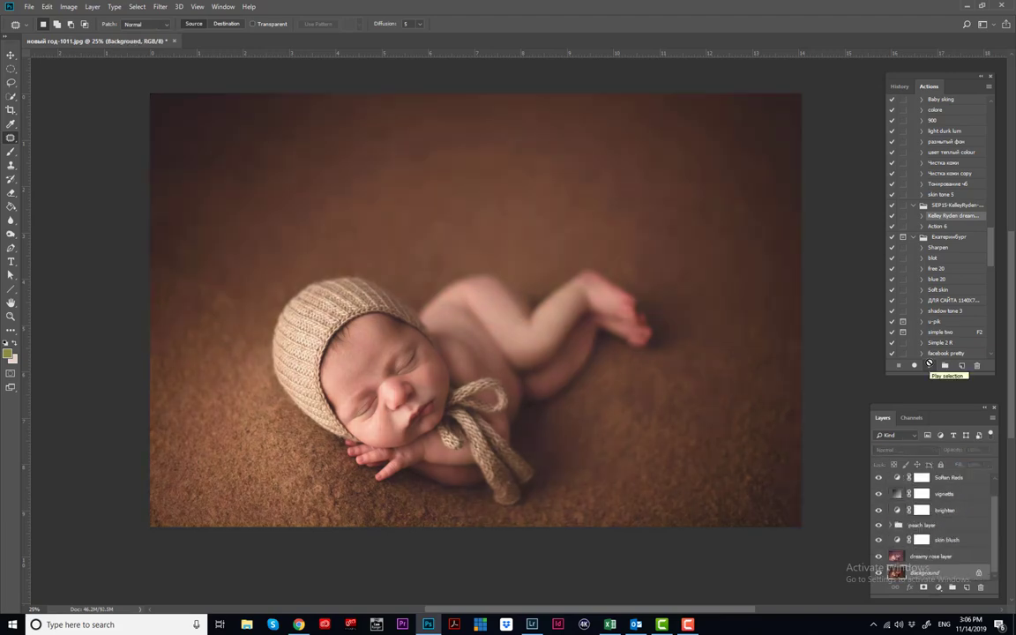
left_click(930, 556)
left_click_drag(960, 450, 926, 451)
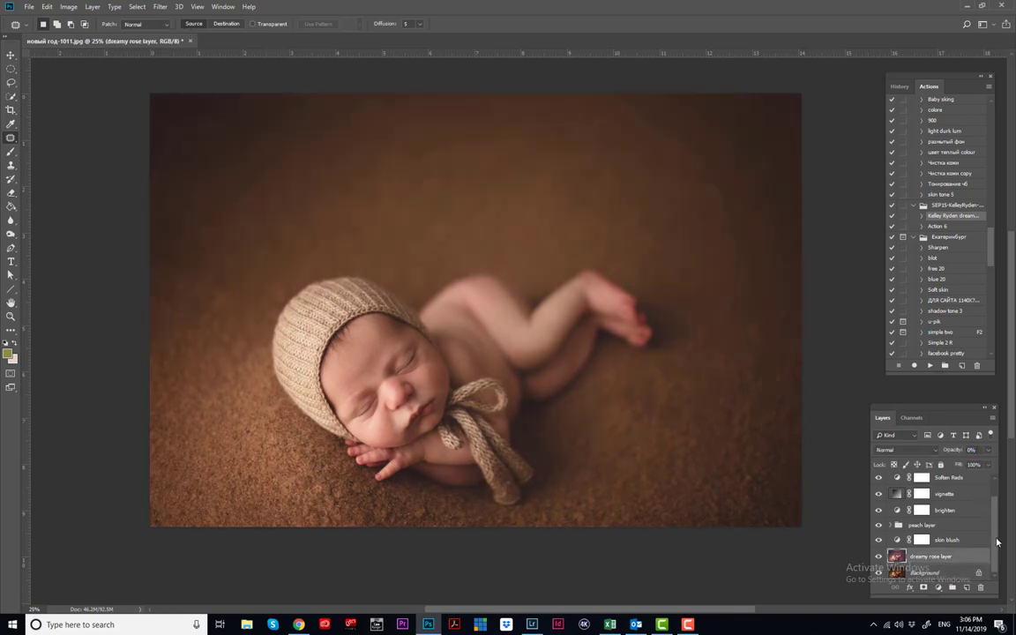
scroll(997, 542, "up", 1)
left_click(963, 481)
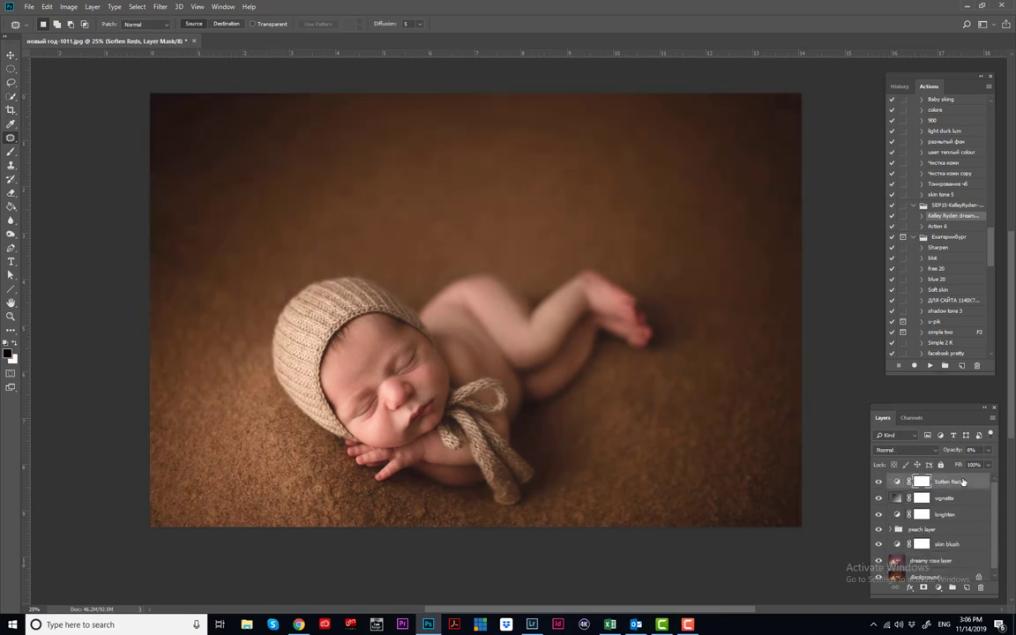
key("ctrl+shift+e")
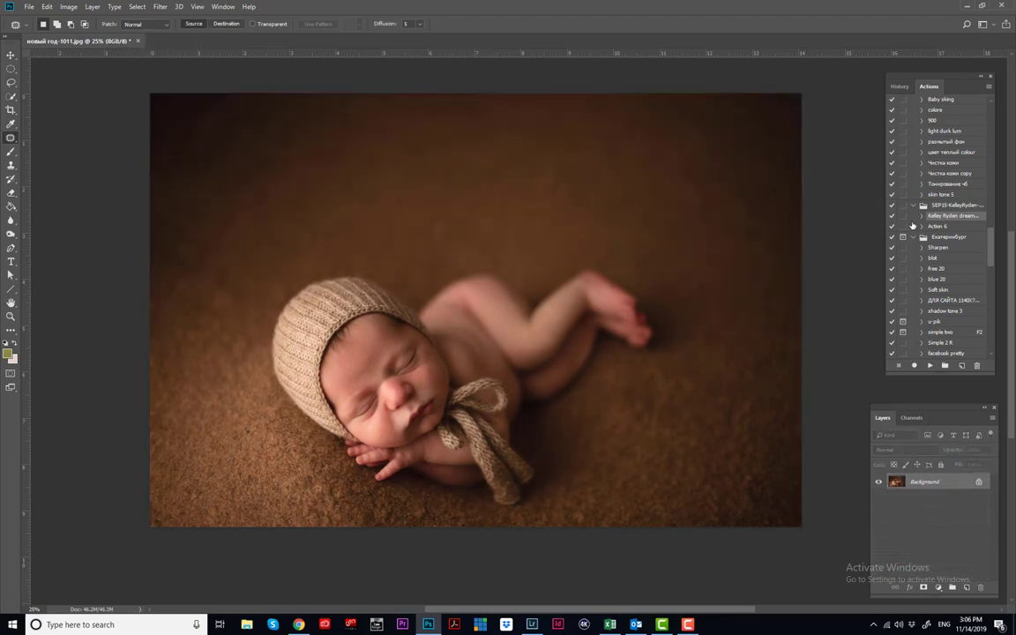
- Play Action 6 on the photo and switch the document to Snapshot 1 in the history
left_click(917, 227)
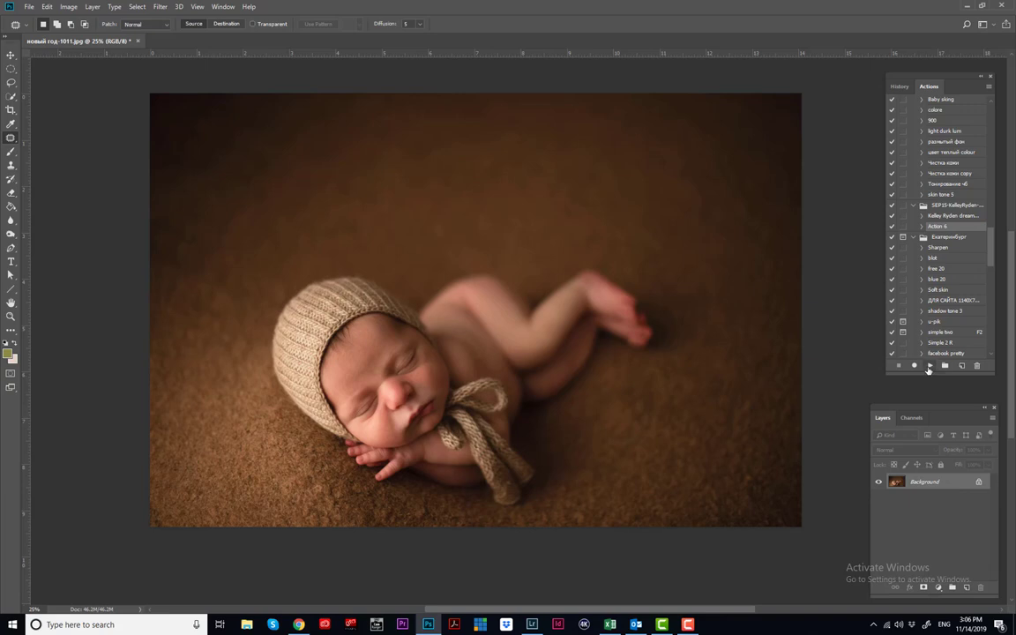
left_click(928, 366)
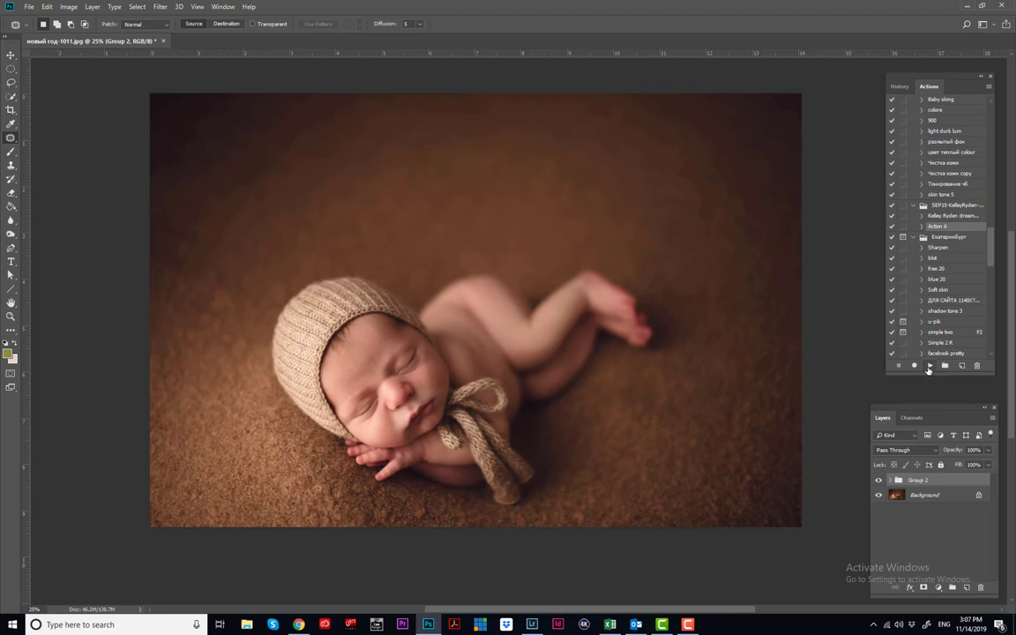
left_click_drag(943, 414, 750, 175)
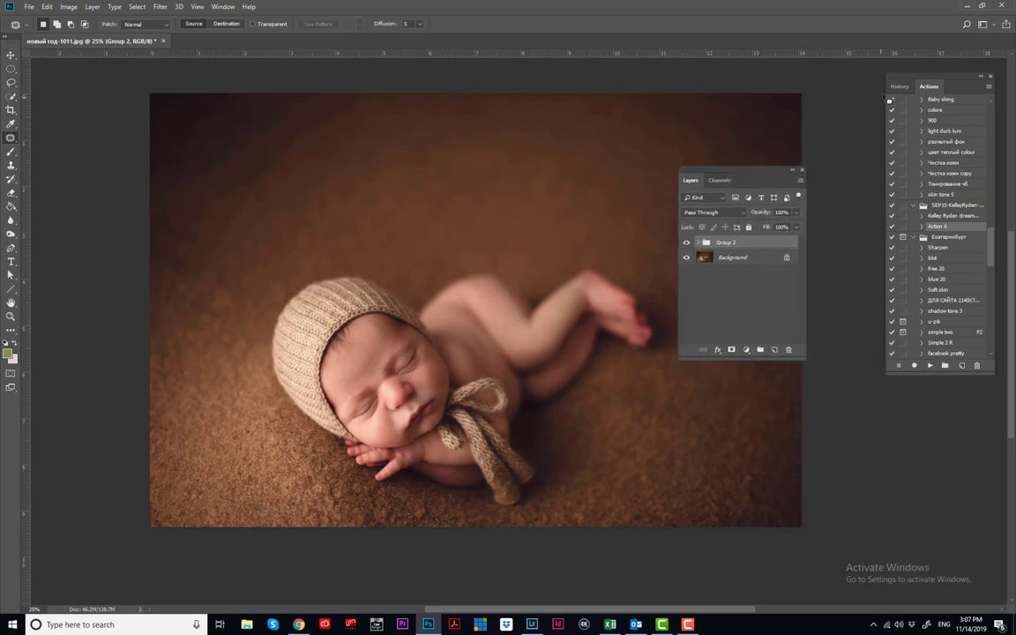
left_click(895, 88)
left_click_drag(991, 286, 984, 150)
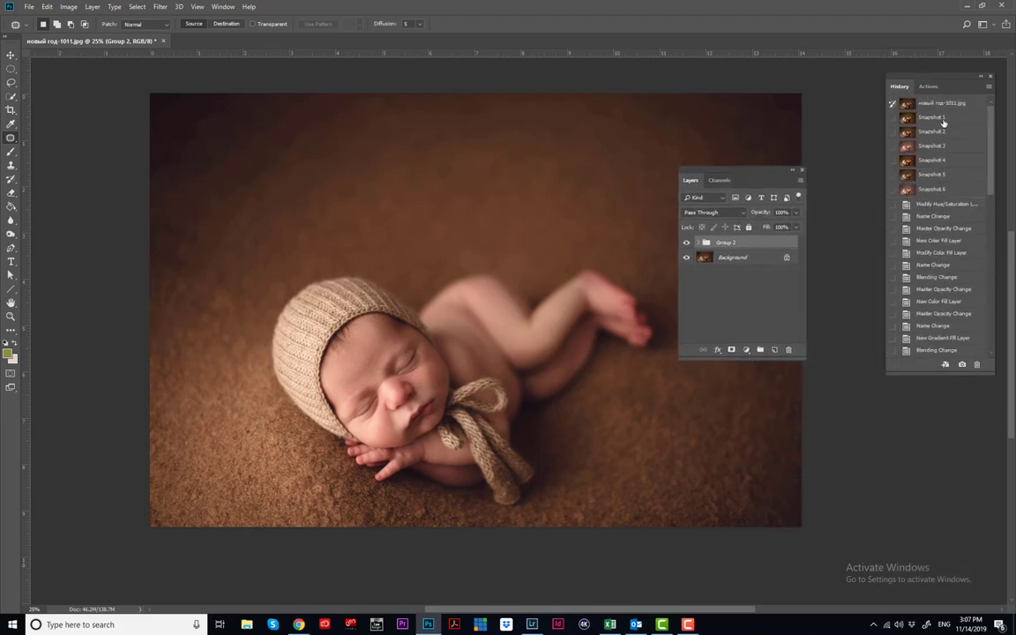
left_click(942, 120)
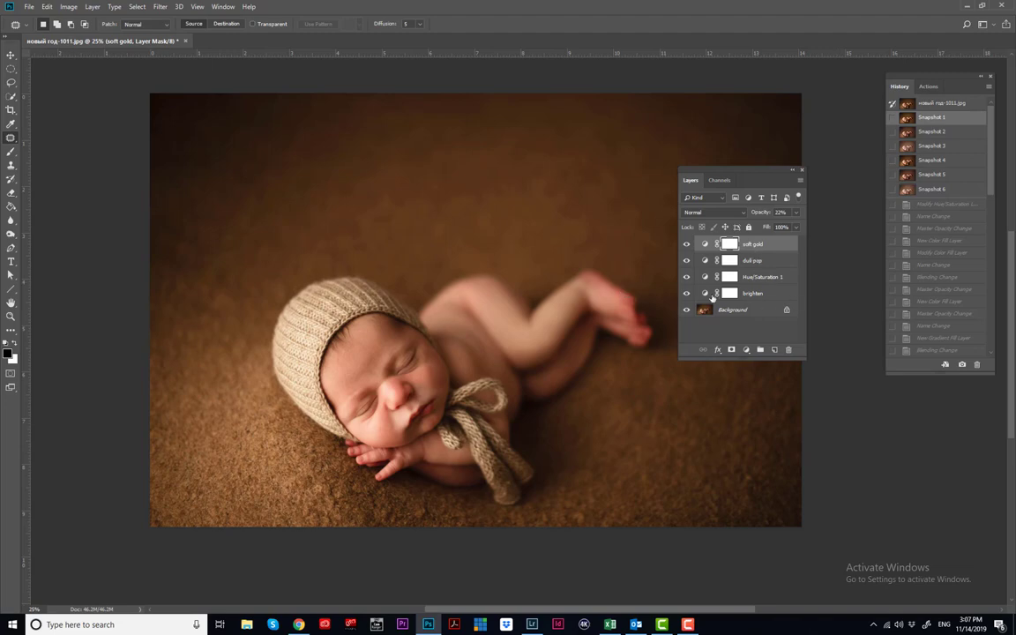
- Hide the four adjustment layers, show only the brighten layer again and set its opacity to 10%
left_click_drag(686, 249, 687, 295)
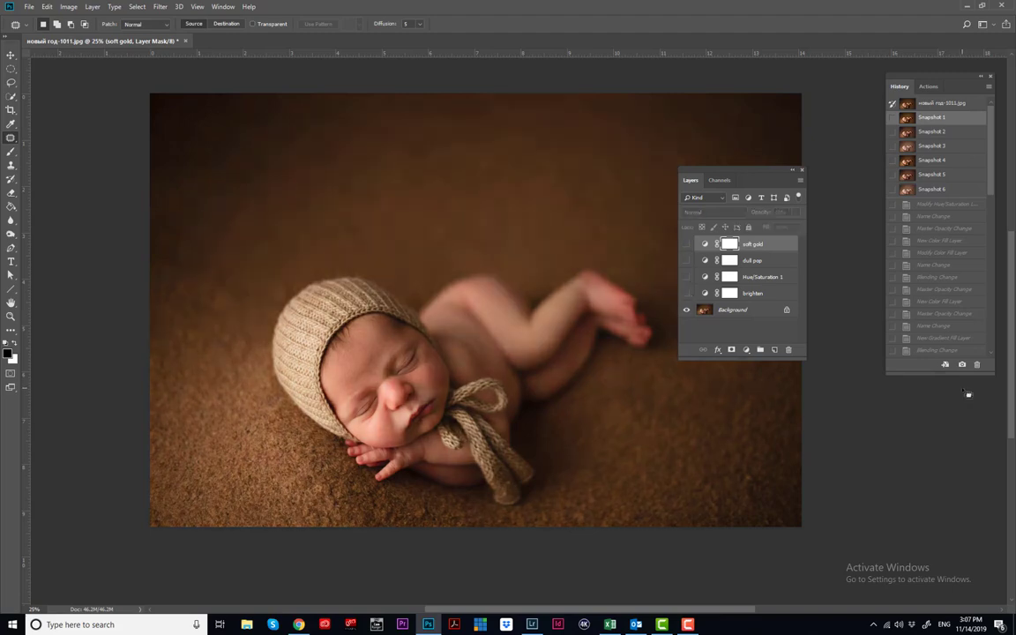
left_click(768, 294)
left_click(687, 293)
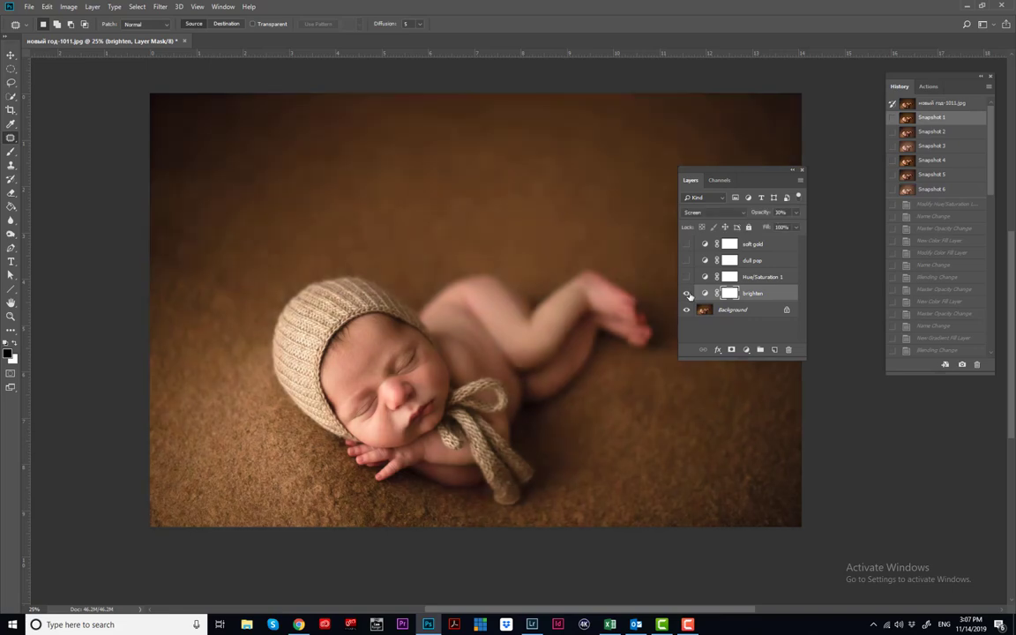
left_click(766, 212)
type("0")
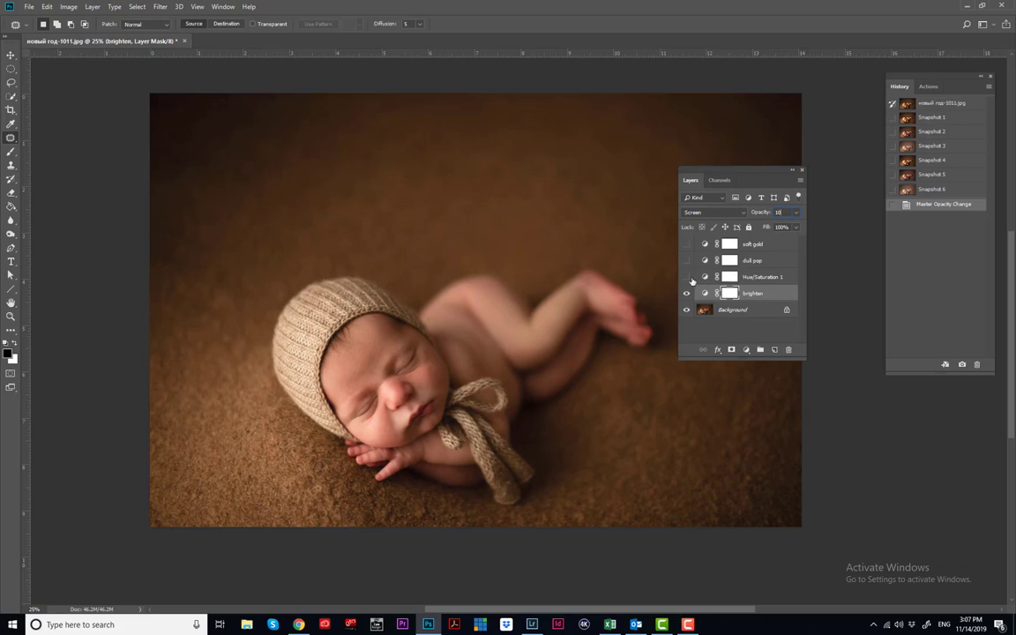
- Show the Hue/Saturation 1 layer at 5% opacity and the dull pop layer at 10% opacity
left_click(686, 277)
left_click(754, 279)
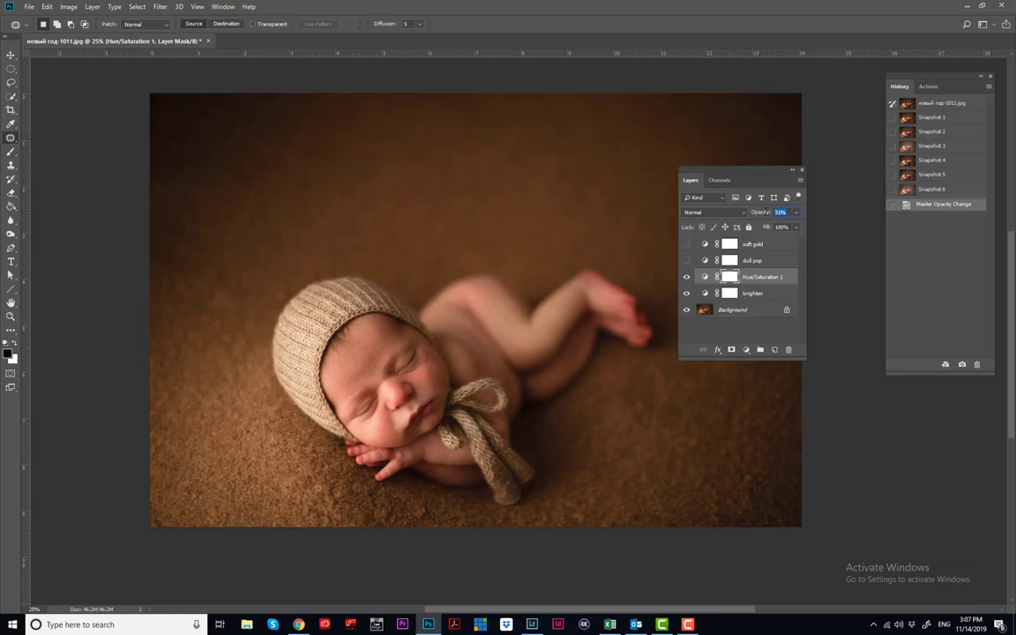
type("0")
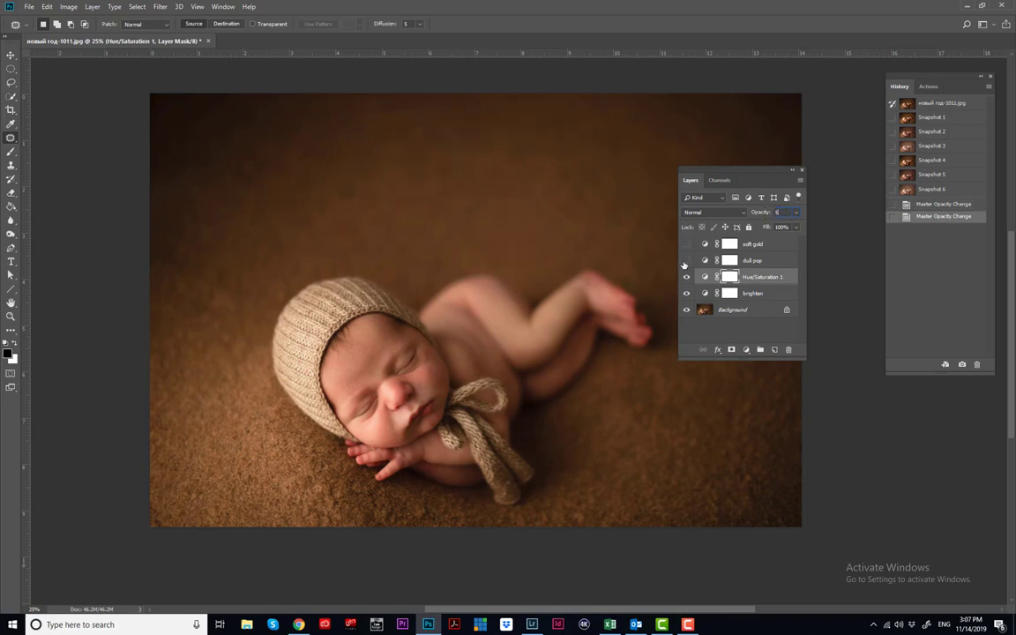
left_click(752, 260)
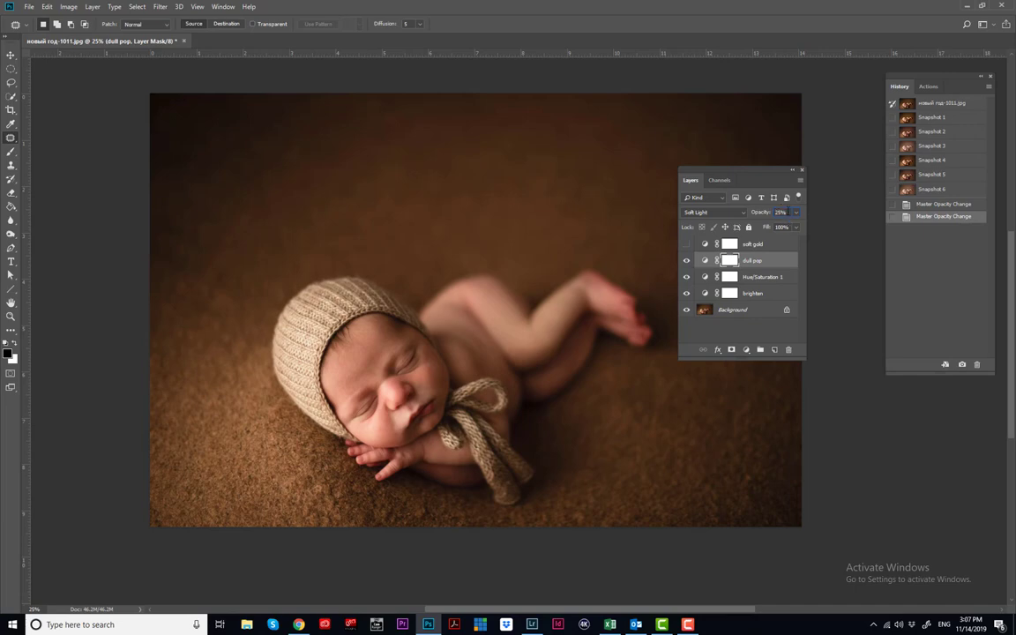
type("10")
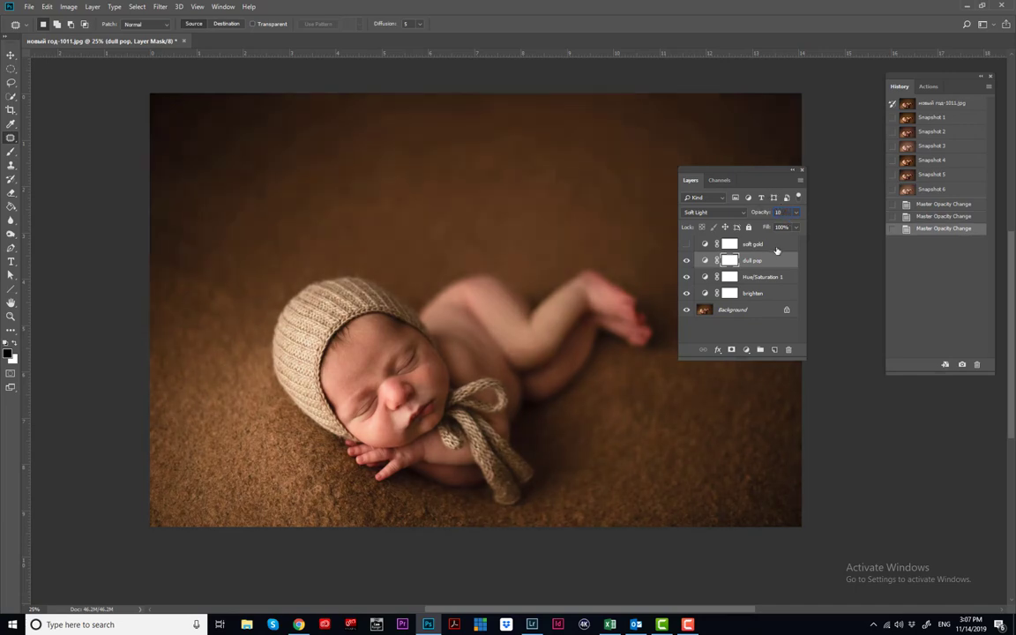
- Show the soft gold layer, group all four adjustment layers and compare the photo with the group hidden and shown
left_click(770, 243)
left_click(686, 244)
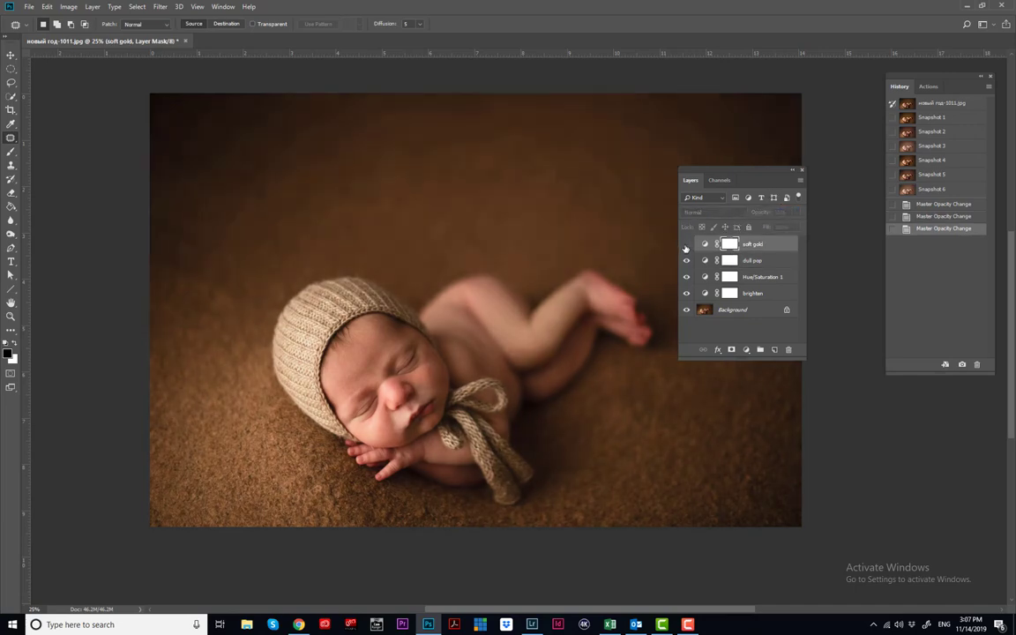
left_click(754, 294, "shift")
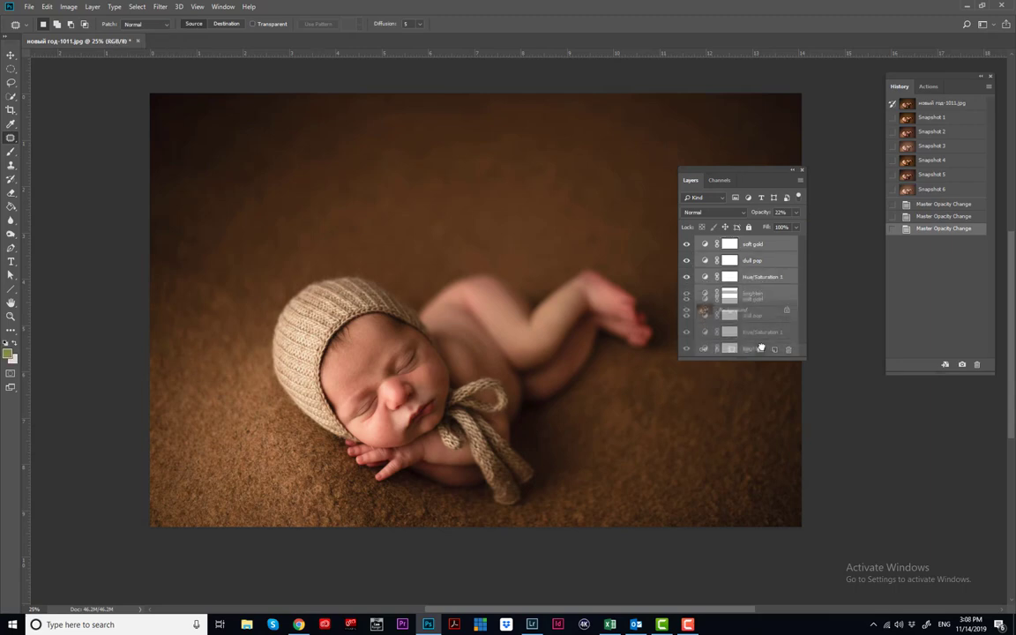
key("ctrl+g")
left_click(687, 242)
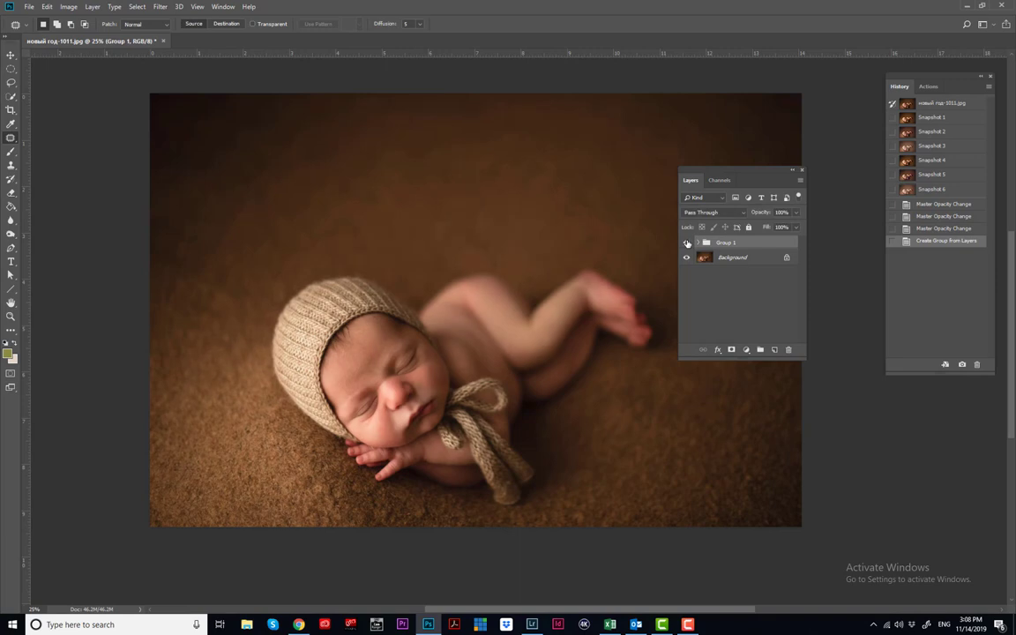
left_click(687, 243)
- Add a Curves adjustment layer above the group, slightly lift its black point and compare the photo with and without the adjustments
left_click(746, 349)
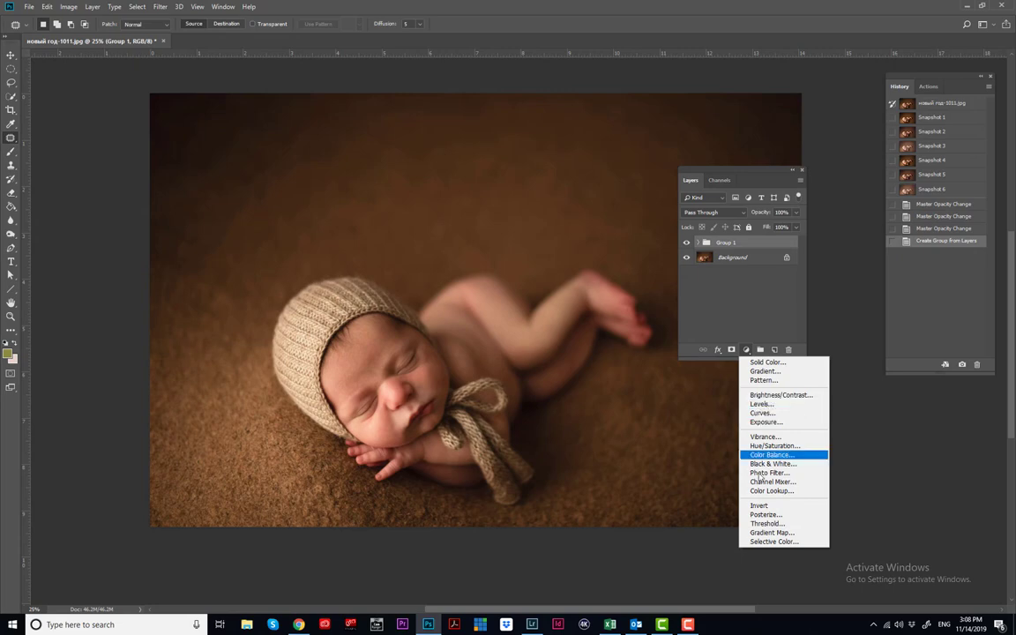
left_click(762, 413)
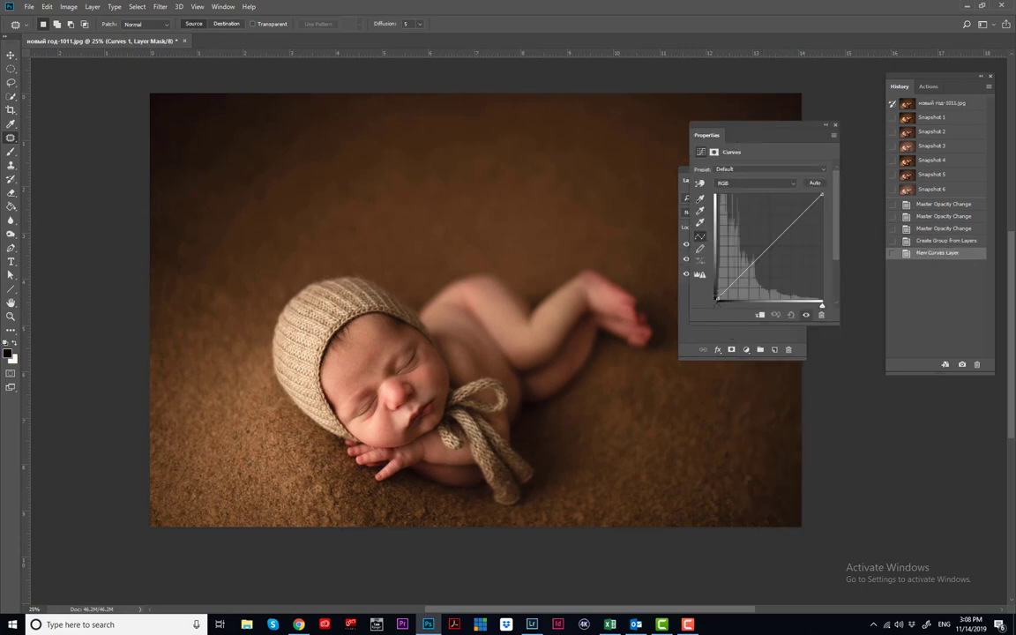
left_click(716, 297)
left_click_drag(684, 228, 643, 263)
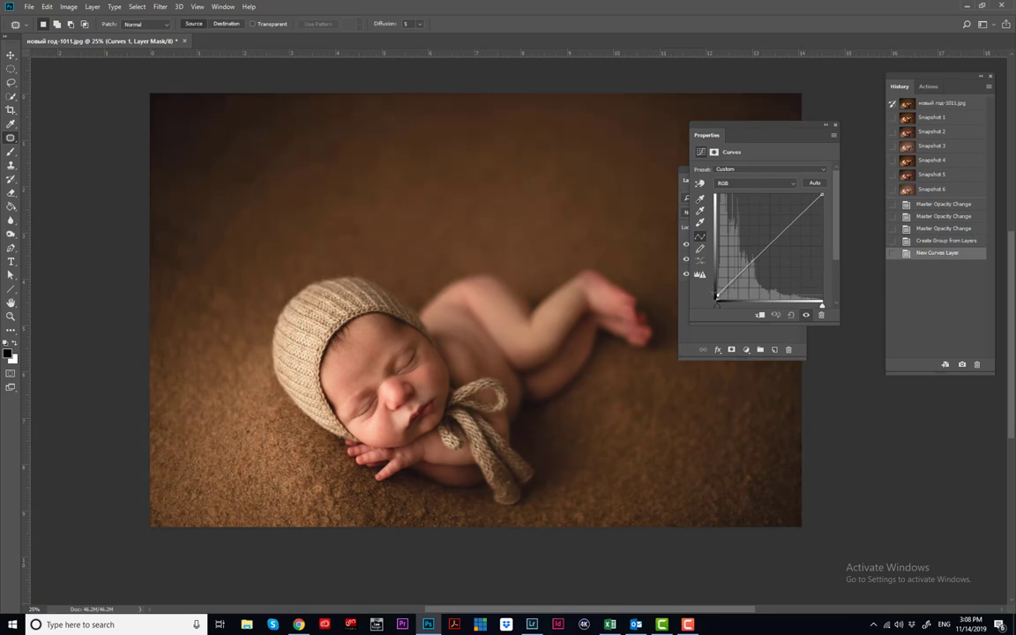
left_click_drag(716, 297, 711, 292)
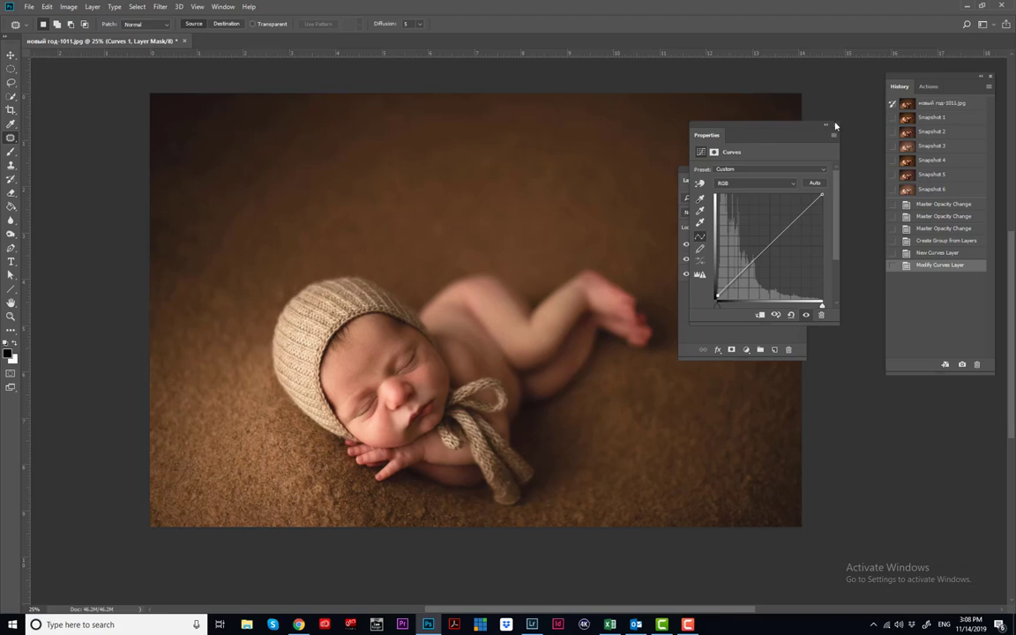
left_click(835, 126)
left_click_drag(687, 244, 687, 258)
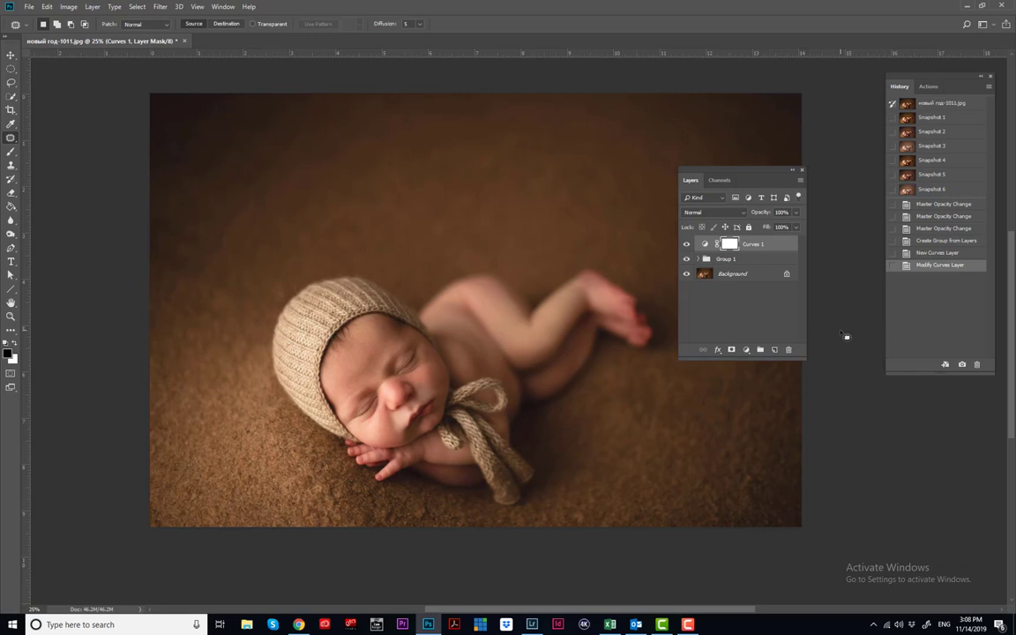
- Save the current state as a history snapshot, return to the photo's opening state and play Action 6 on it
left_click(962, 364)
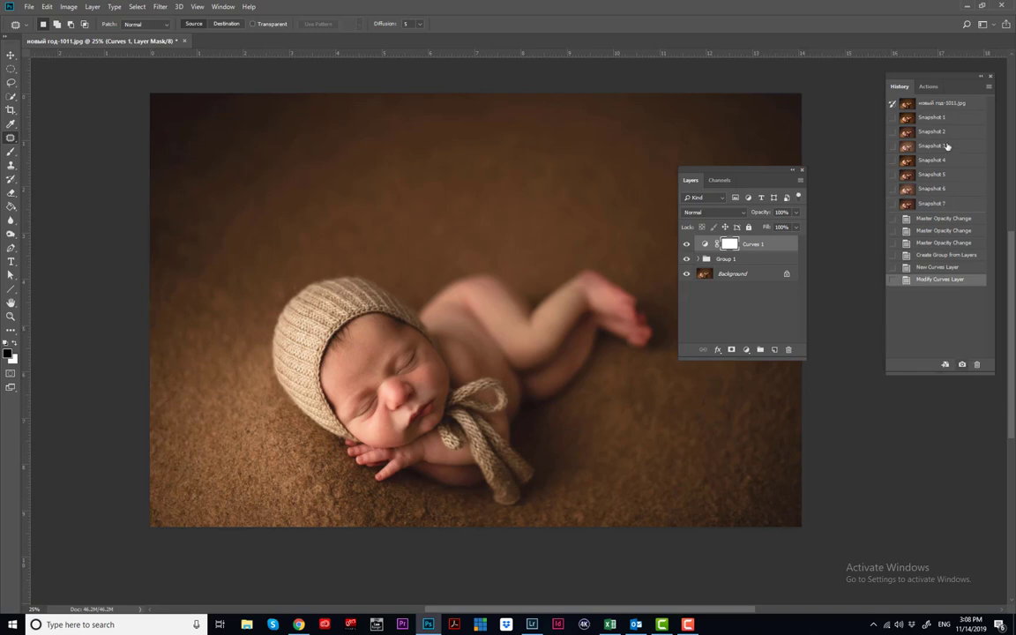
left_click(935, 103)
left_click(927, 86)
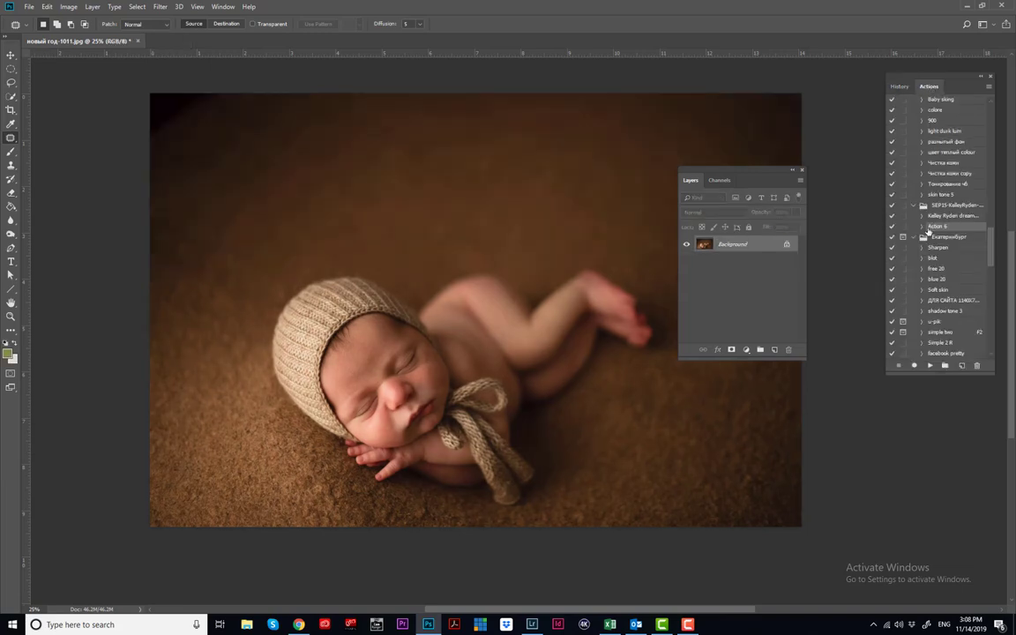
left_click(929, 365)
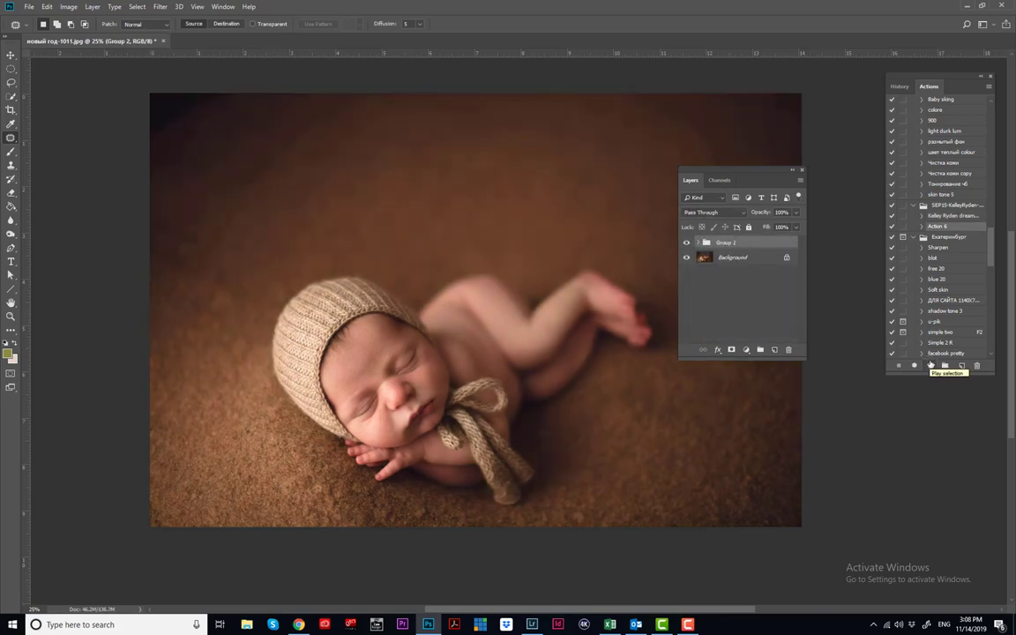
- In Group 1 inside Group 2, set the dreamy rose layer's opacity to 5% and the brown tone group's opacity to 20%
left_click(697, 242)
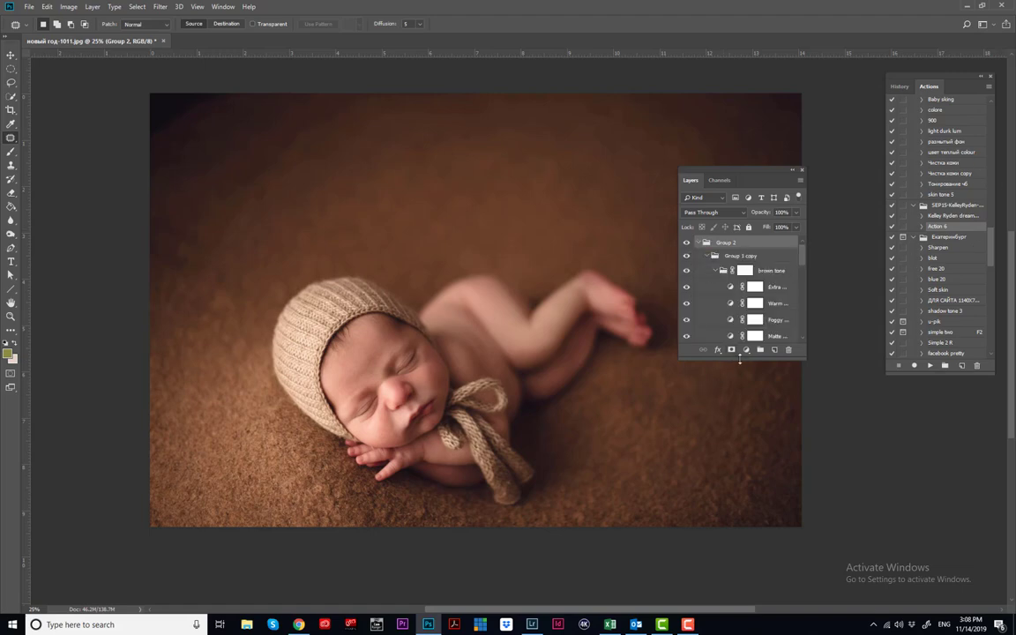
left_click_drag(741, 445, 741, 518)
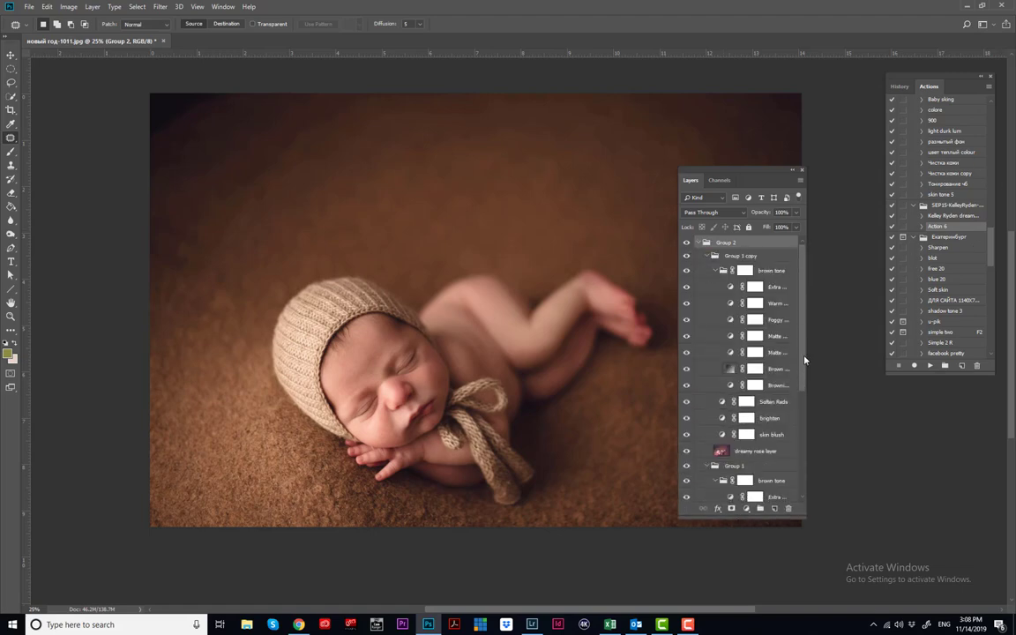
scroll(804, 360, "down", 5)
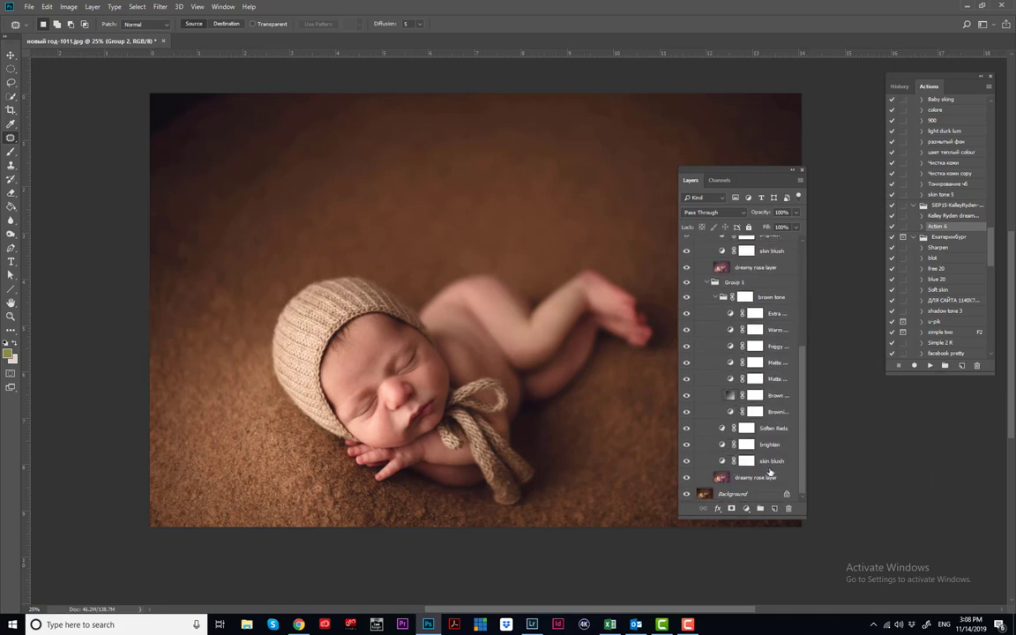
left_click(768, 475)
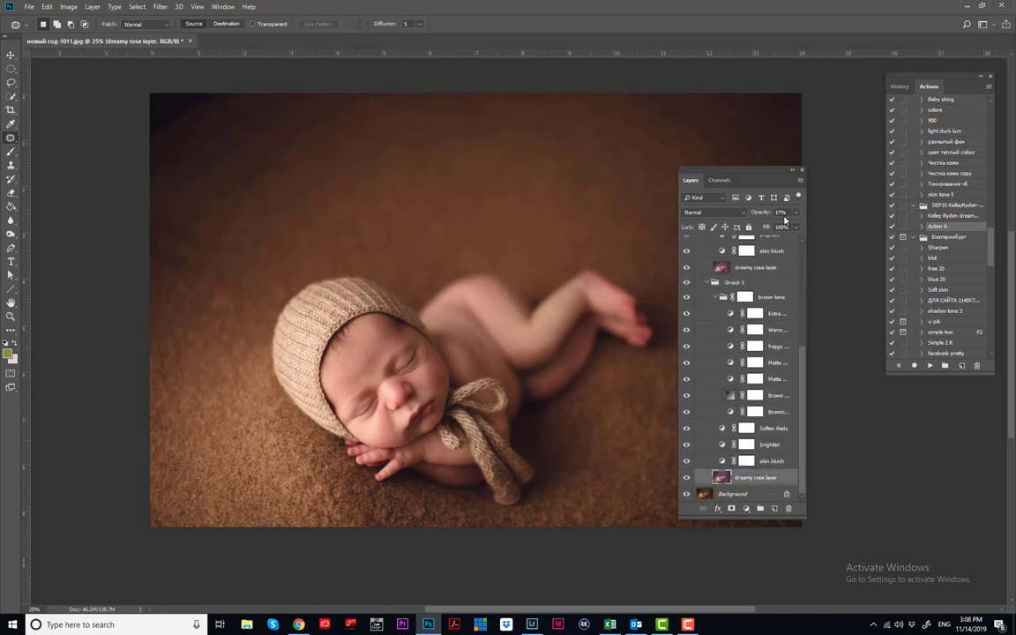
left_click(780, 213)
left_click(705, 296)
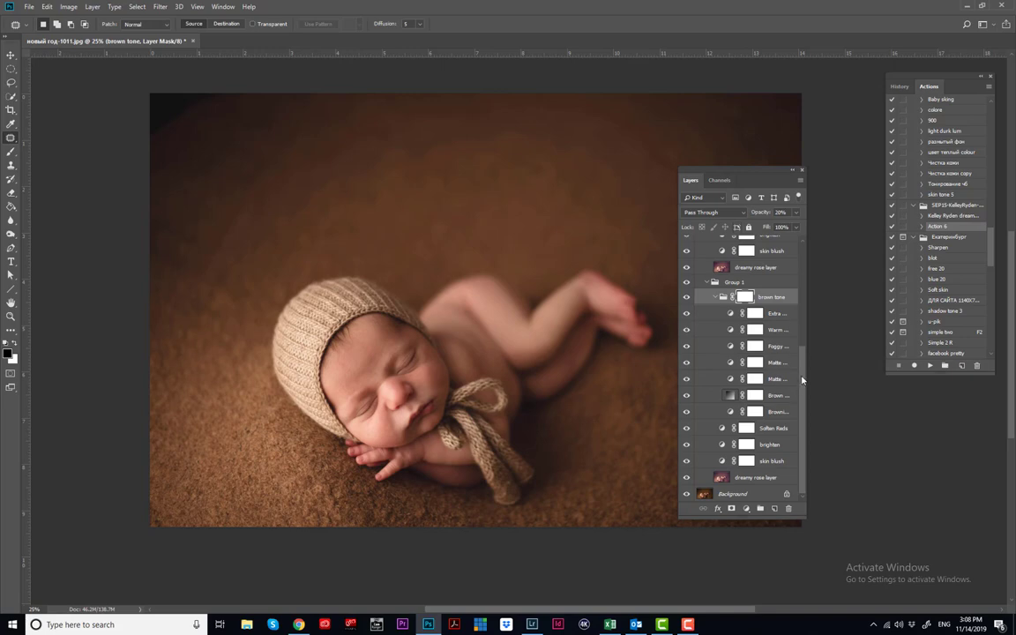
- Collapse Group 2 and compare the photo with the group hidden and shown, keeping the layer list clear of the baby
scroll(803, 379, "up", 5)
left_click(698, 241)
left_click(687, 242)
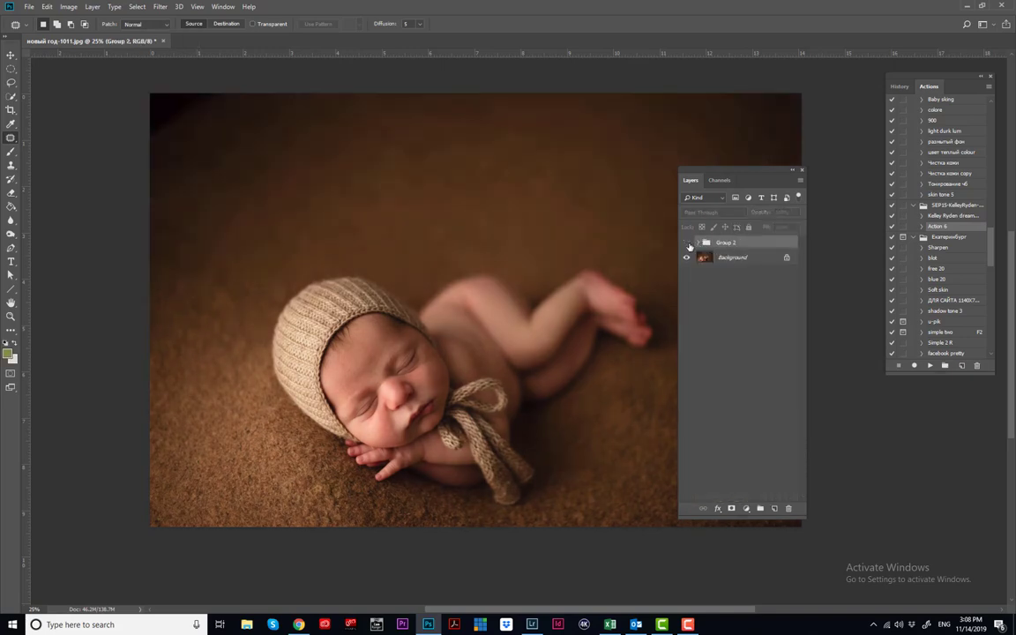
left_click(687, 241)
left_click_drag(739, 173, 854, 249)
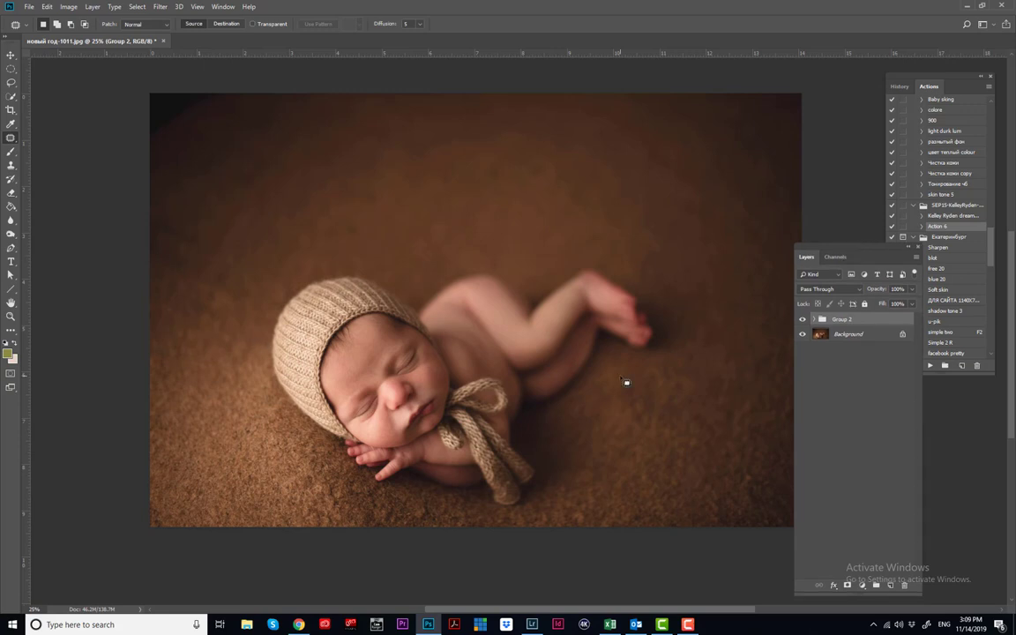
- Set the lower dreamy rose layer's opacity to 3% and compare the photo with Group 2 hidden and shown
left_click(813, 318)
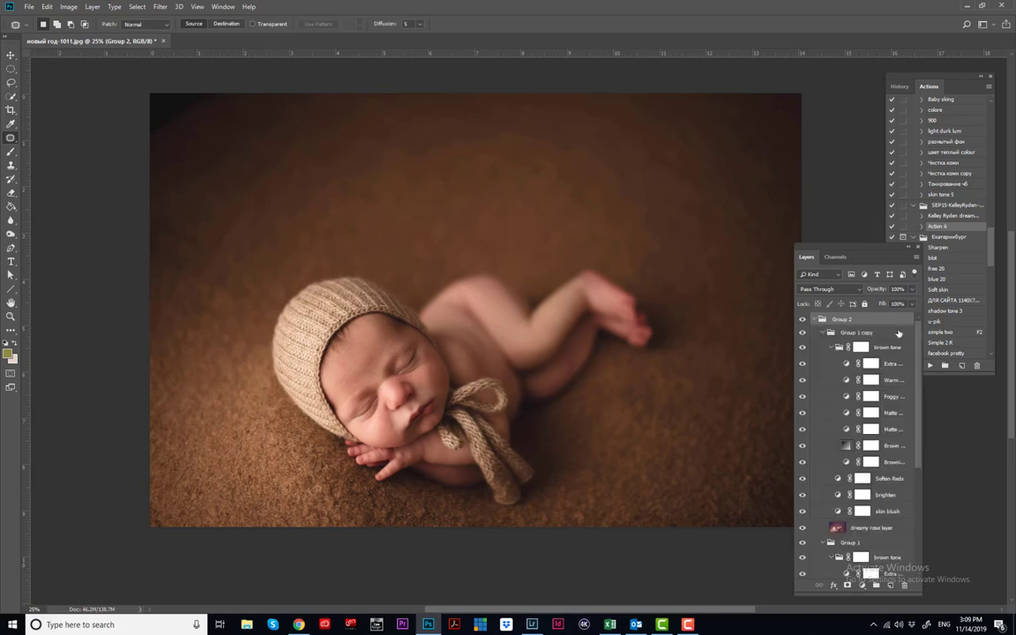
scroll(882, 397, "down", 5)
left_click(871, 554)
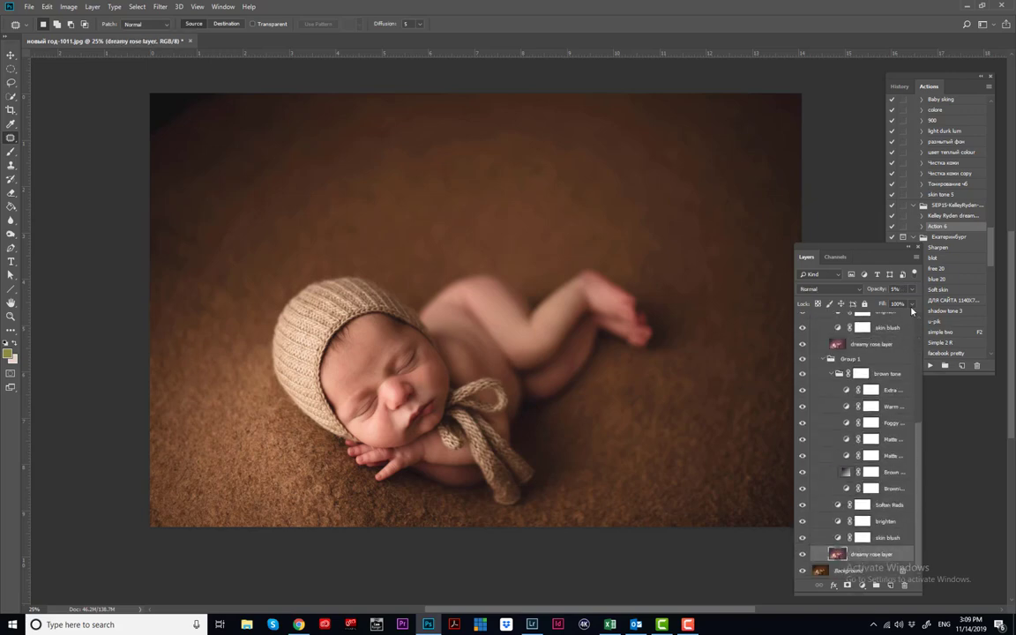
left_click(894, 289)
scroll(846, 423, "up", 5)
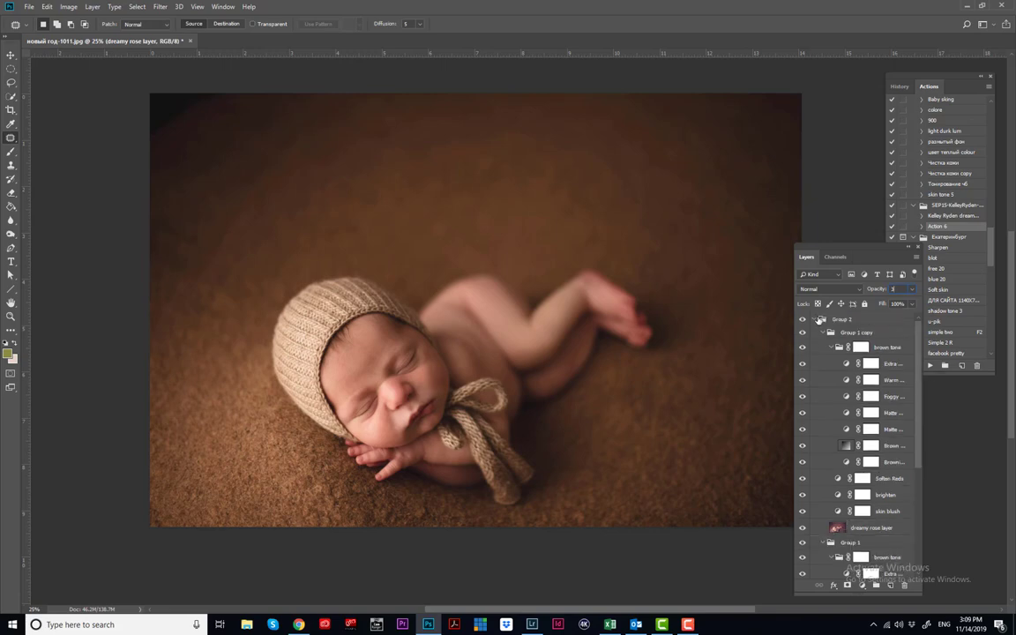
left_click(820, 319)
left_click(816, 320)
left_click(802, 320)
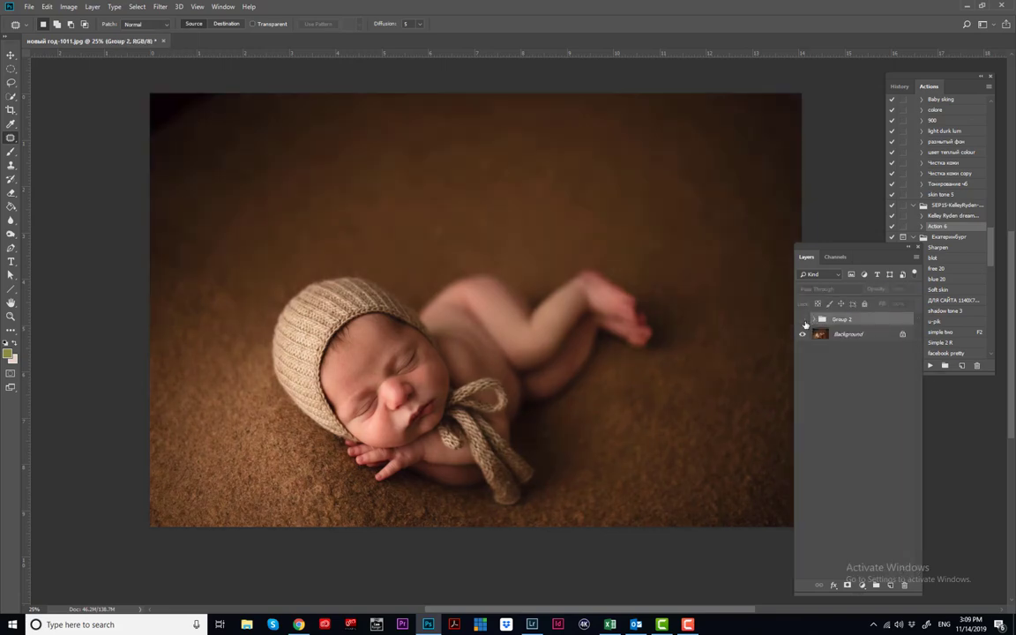
left_click(802, 319)
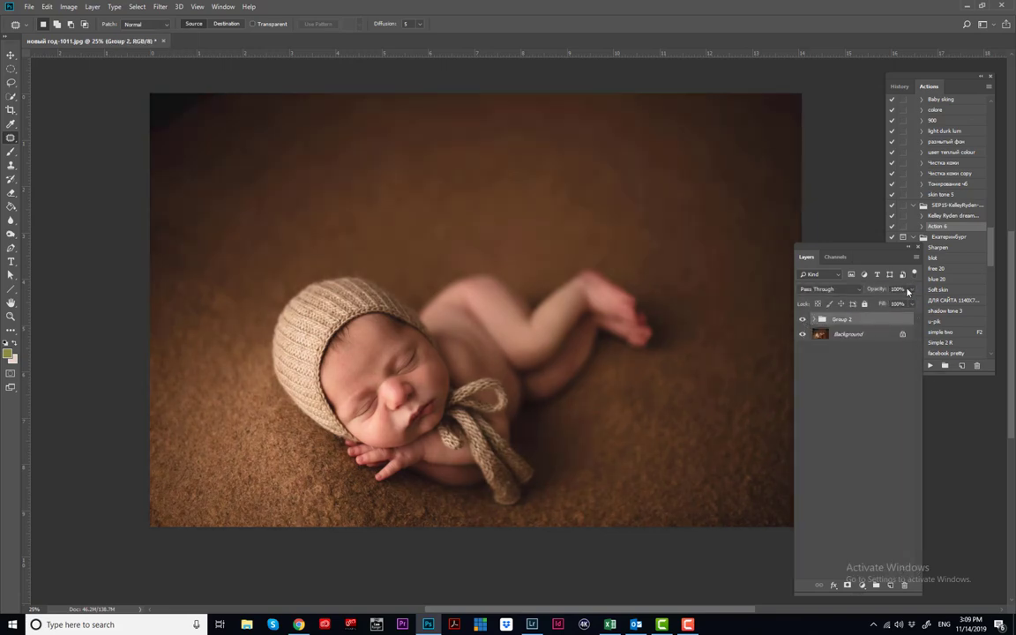
- Set Group 2's opacity to 50% and merge it into the Background layer
left_click(899, 289)
type("50")
key("ctrl+e")
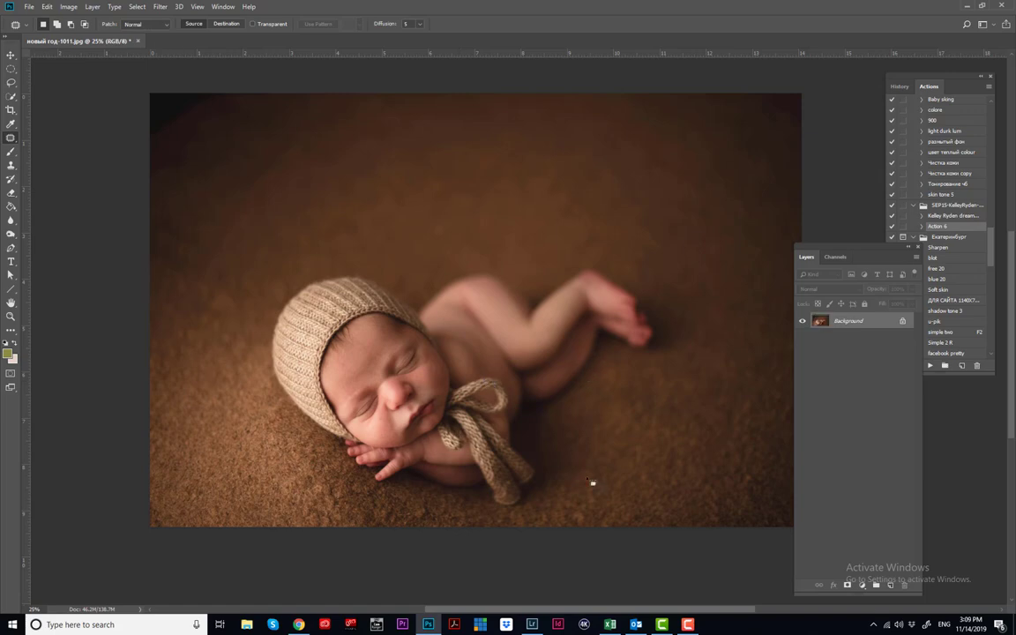
- Patch the small blemish on the baby's cheek below the closed eye with clean skin nearby
left_click_drag(857, 250, 931, 267)
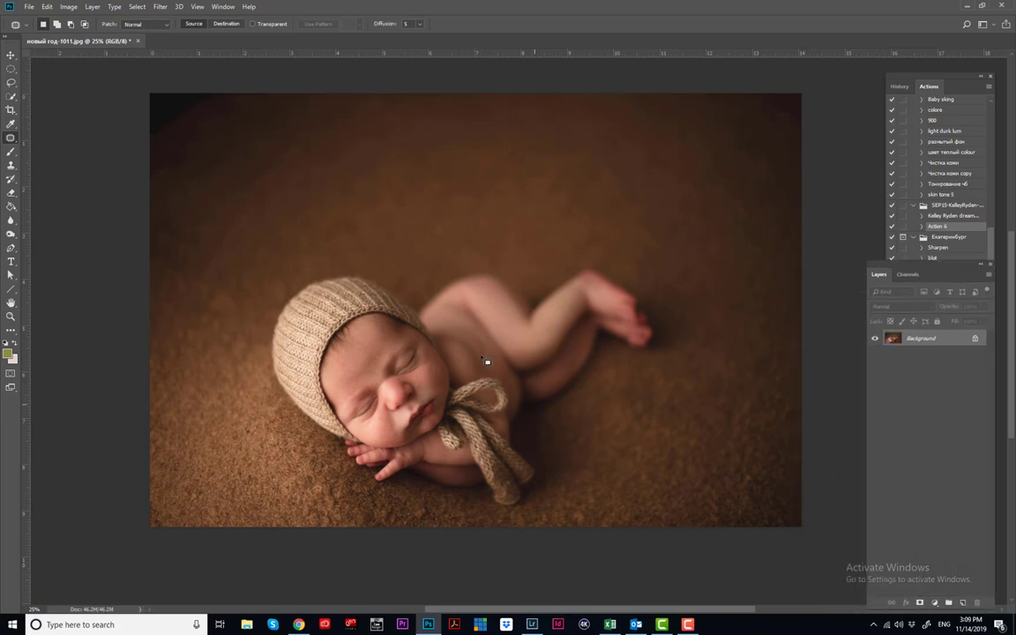
key("z")
left_click(431, 400)
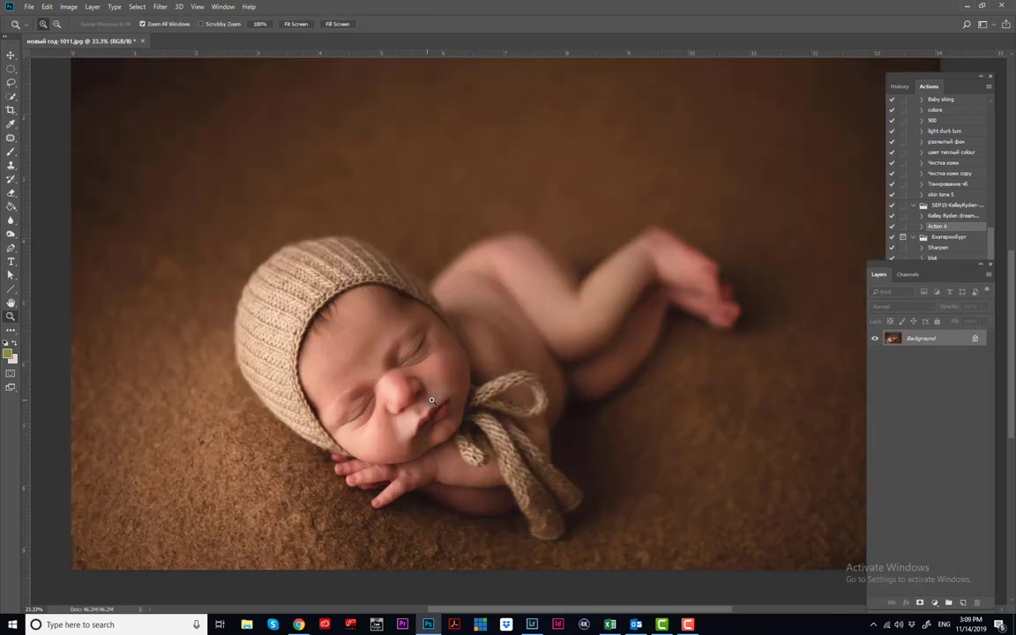
left_click(431, 401)
left_click(424, 428)
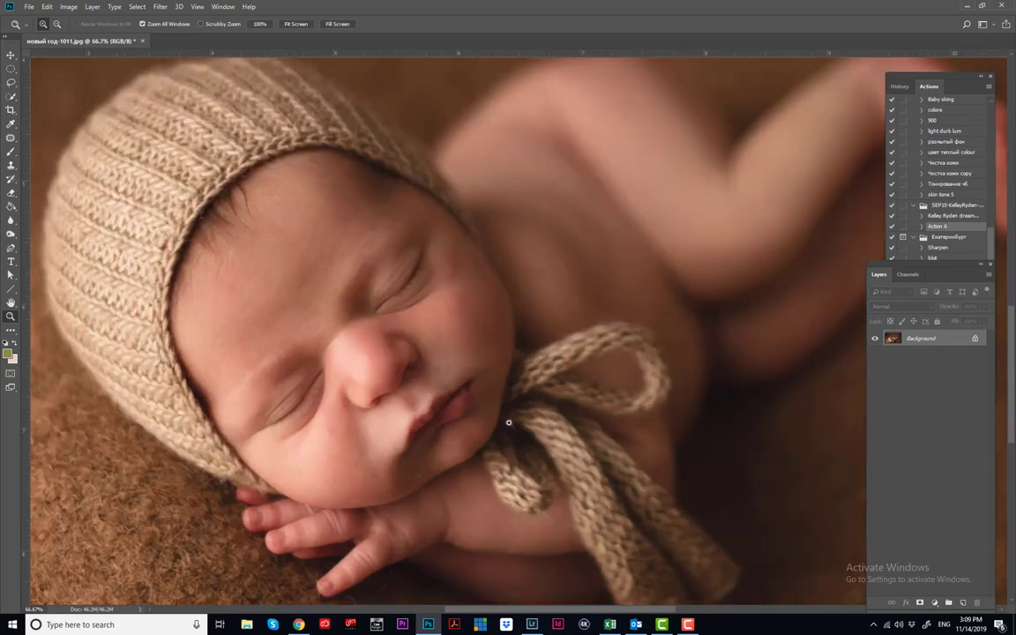
key("j")
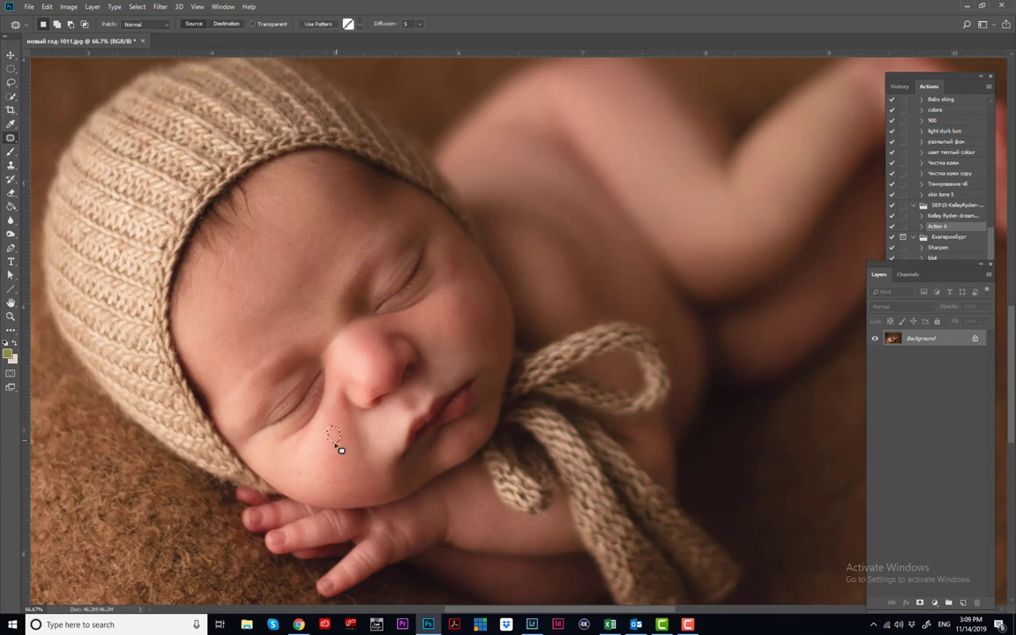
left_click_drag(335, 442, 301, 478)
key("z")
left_click(474, 416, "alt")
left_click(473, 418, "alt")
left_click(474, 418, "alt")
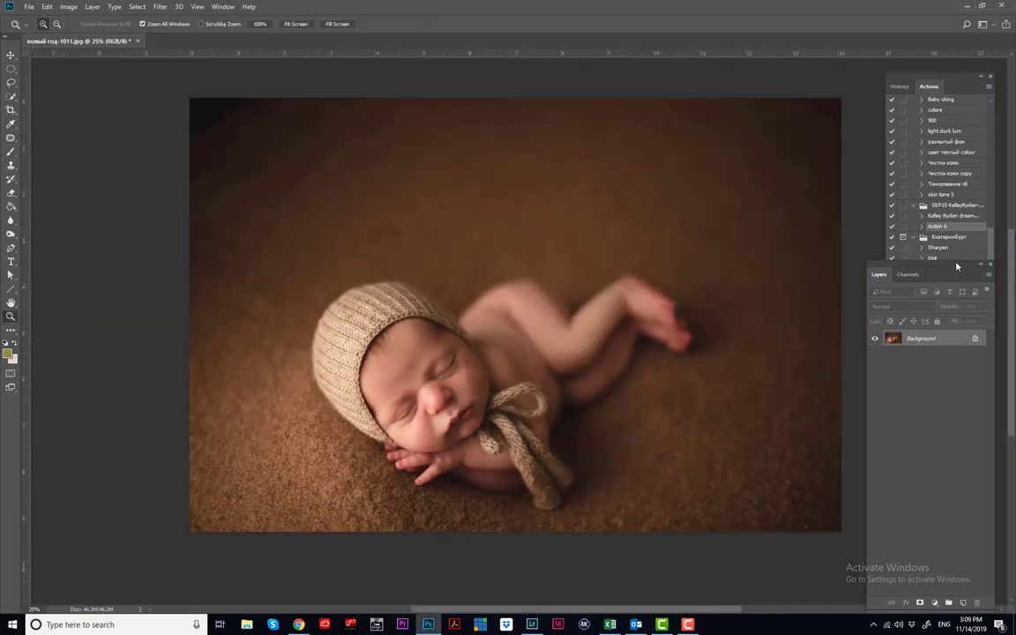
- Shorten and reposition the layer list beside the actions, and look through the action sets for a toning action
left_click_drag(956, 266, 702, 129)
left_click_drag(687, 476, 683, 385)
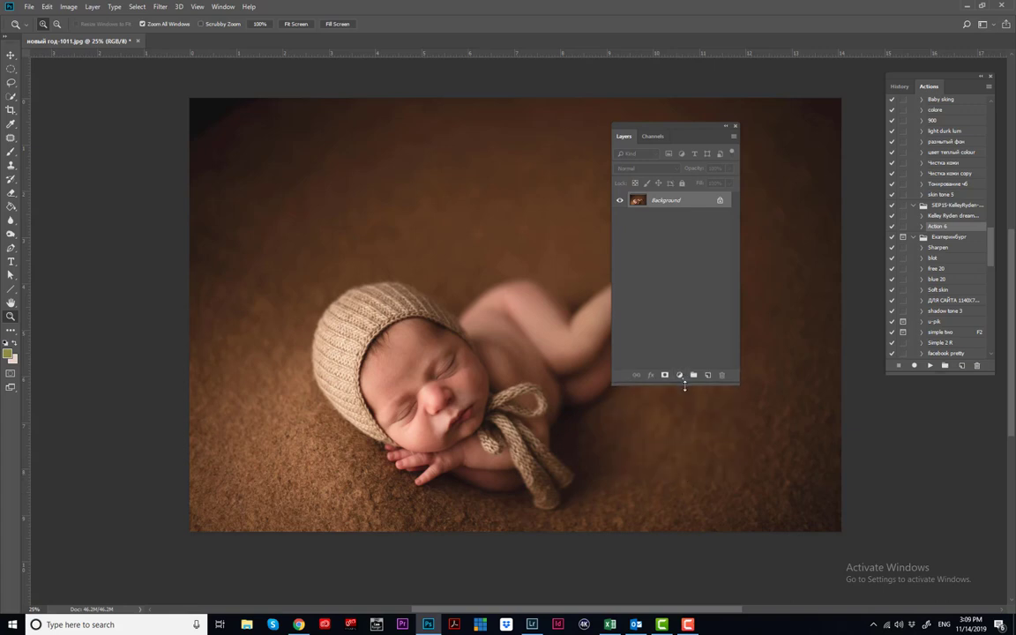
left_click_drag(678, 123, 791, 208)
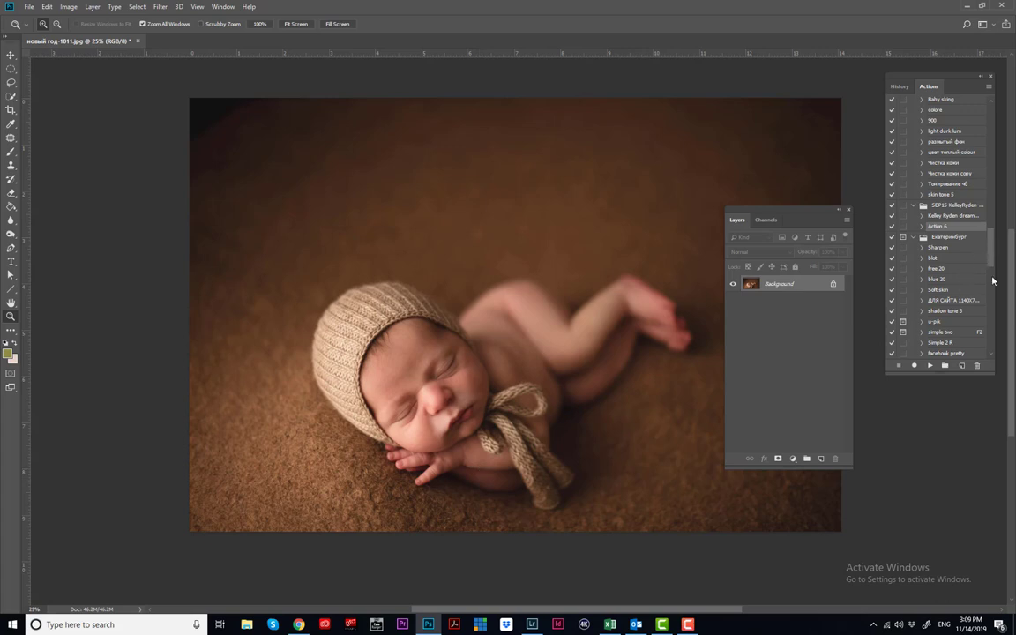
left_click_drag(991, 247, 992, 329)
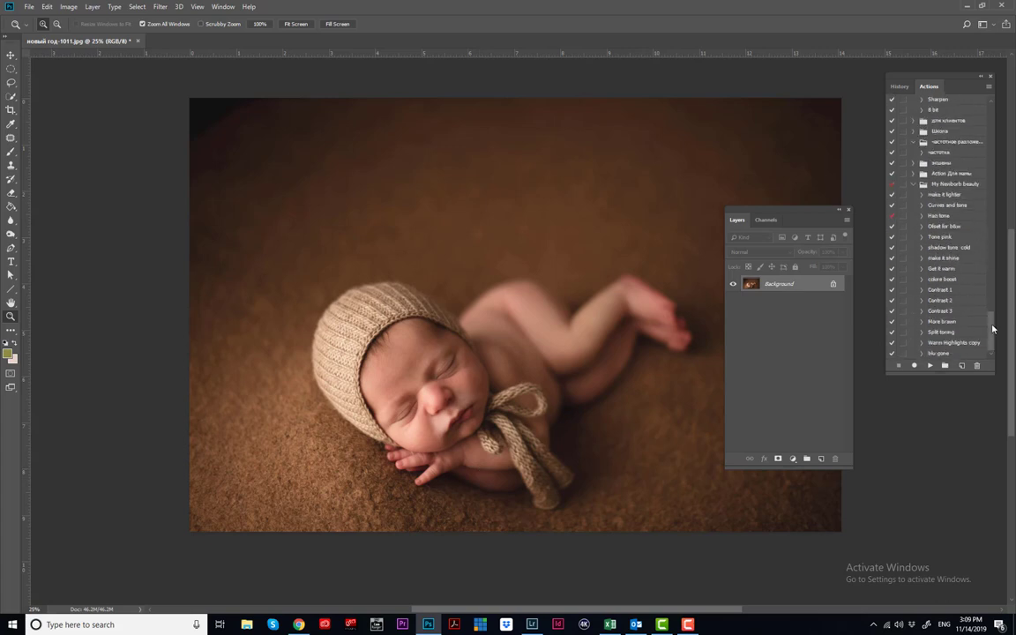
left_click_drag(992, 329, 1014, 285)
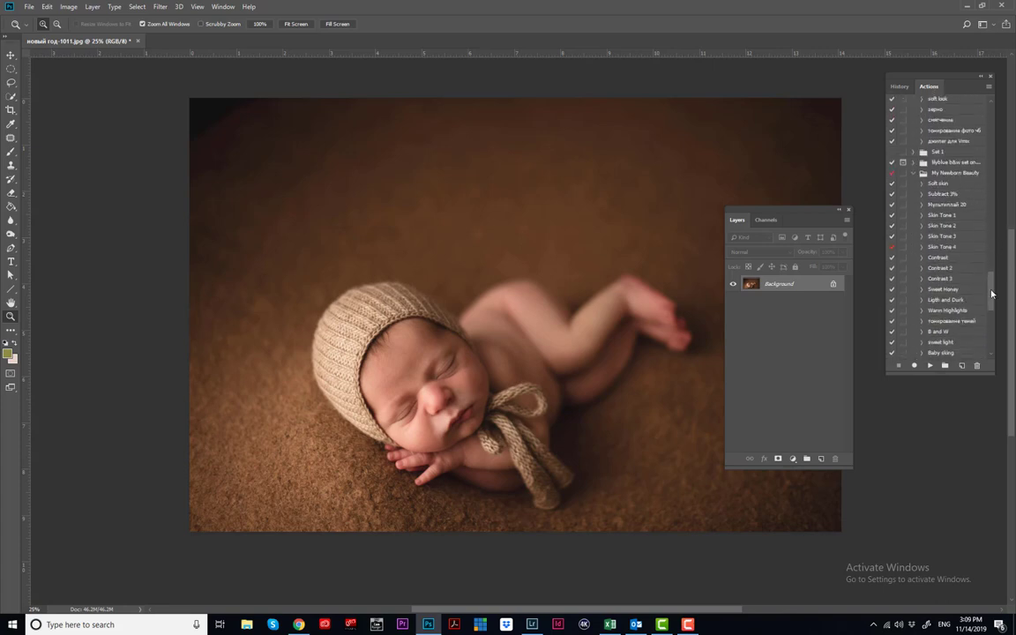
left_click(991, 257)
scroll(991, 256, "up", 3)
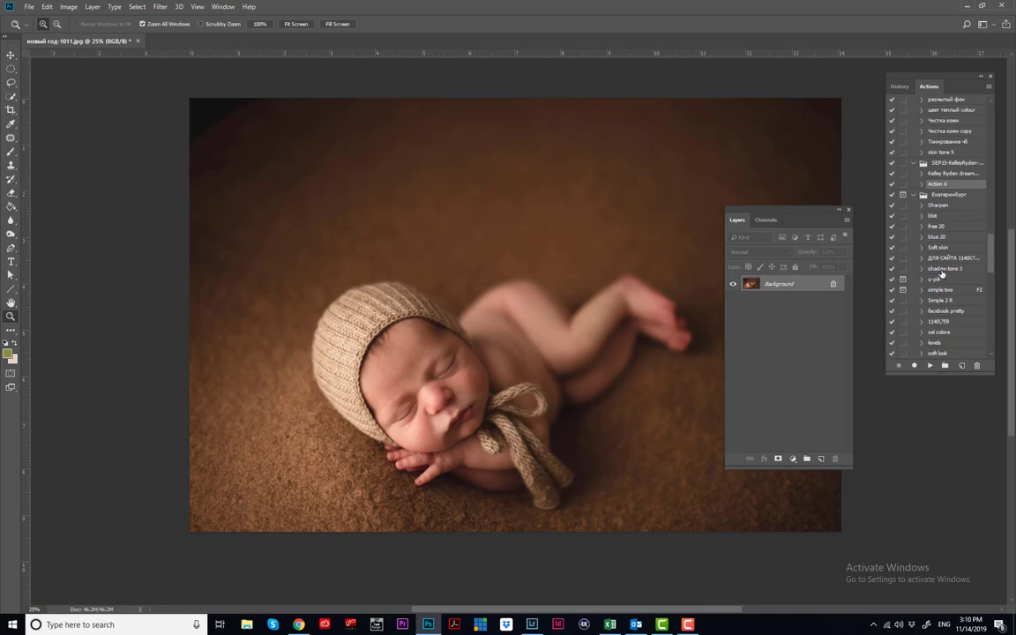
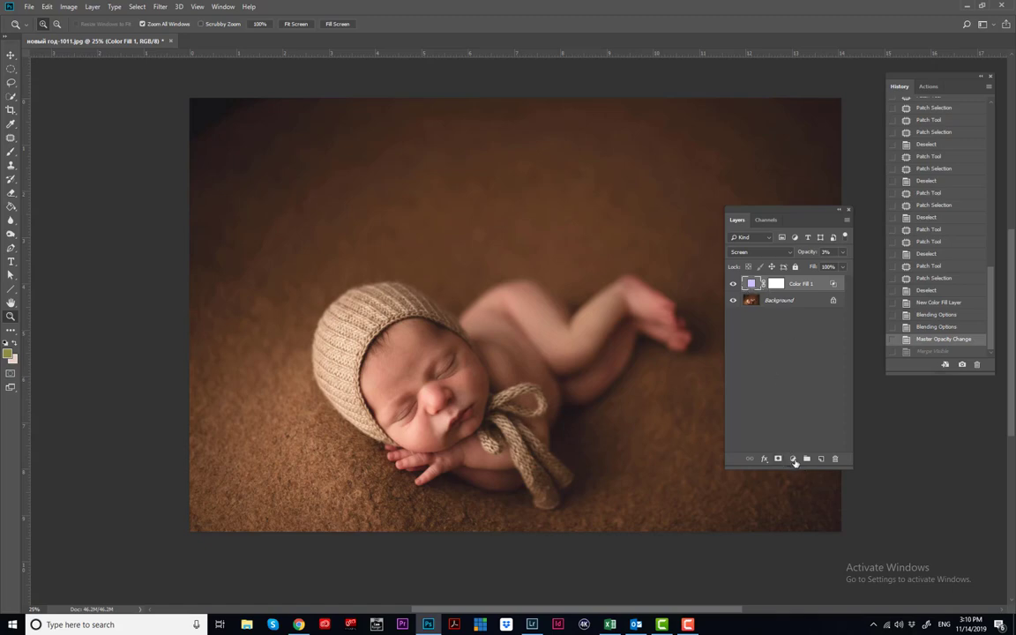
- Add a light cyan Solid Color fill layer above Color Fill 1
left_click(793, 459)
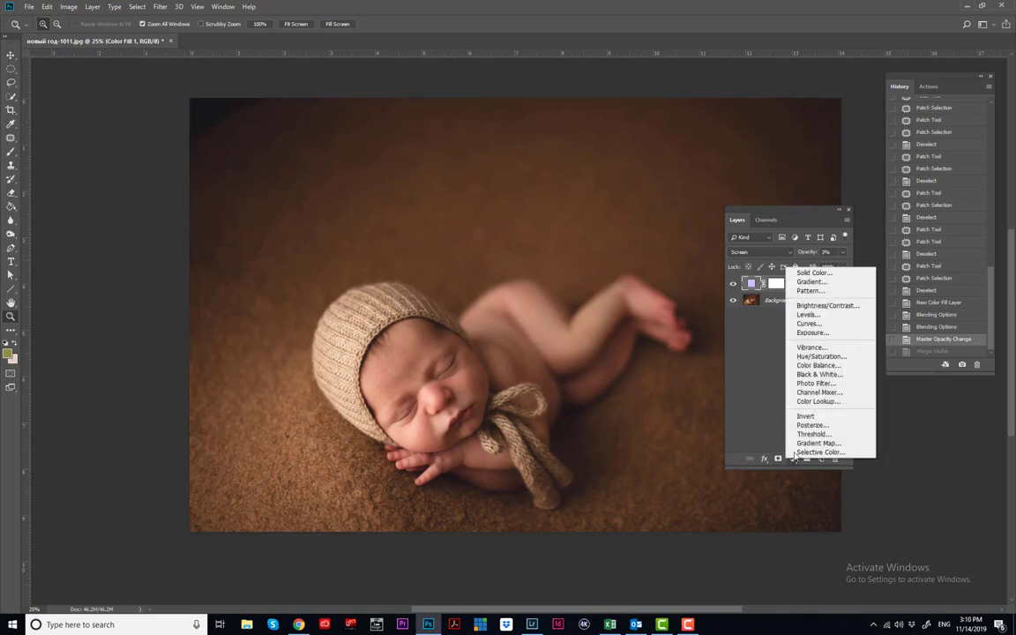
left_click(812, 272)
left_click_drag(879, 245, 879, 233)
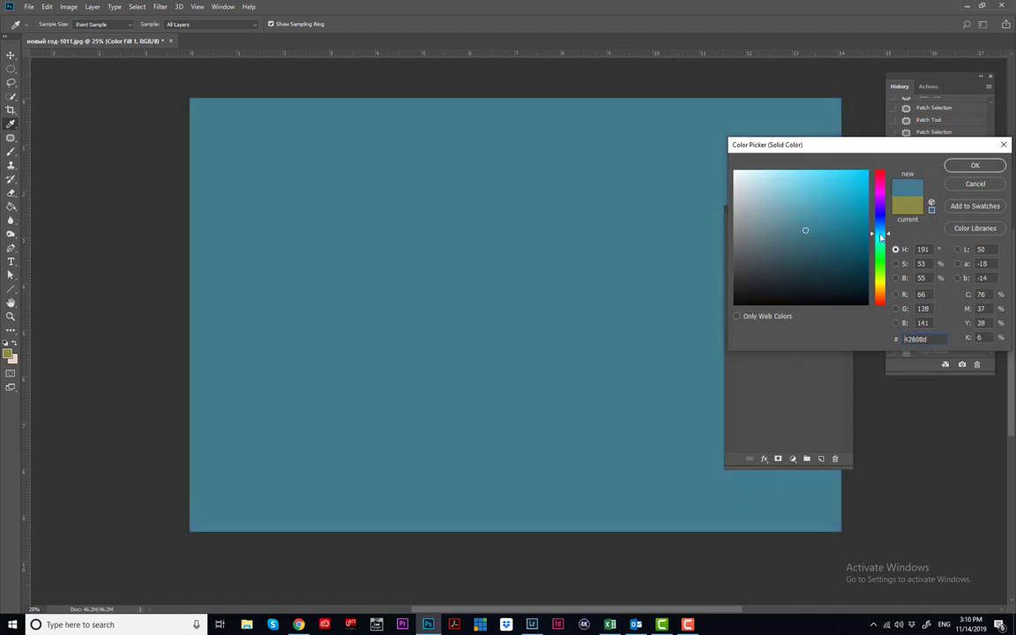
left_click(786, 175)
left_click(977, 165)
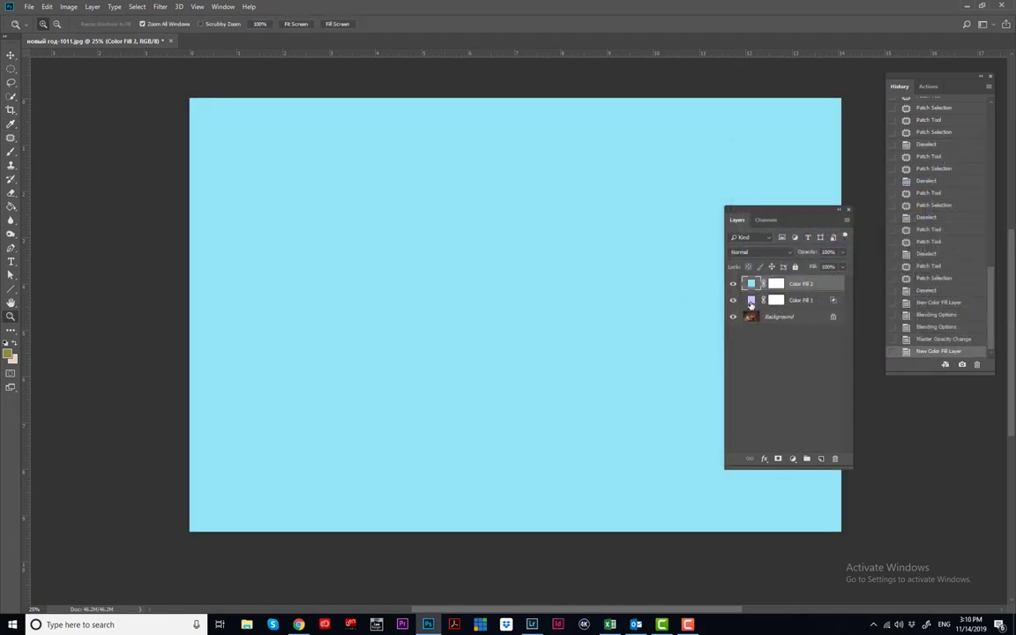
- Delete the cyan fill layer Color Fill 2 and review Color Fill 1's blending options
key("Delete")
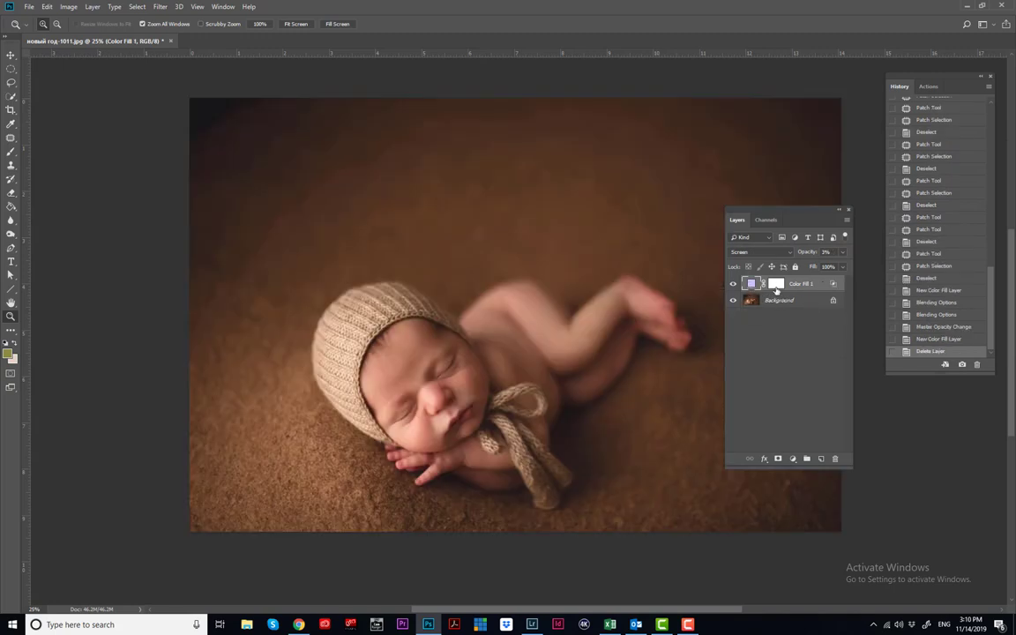
double_click(836, 287)
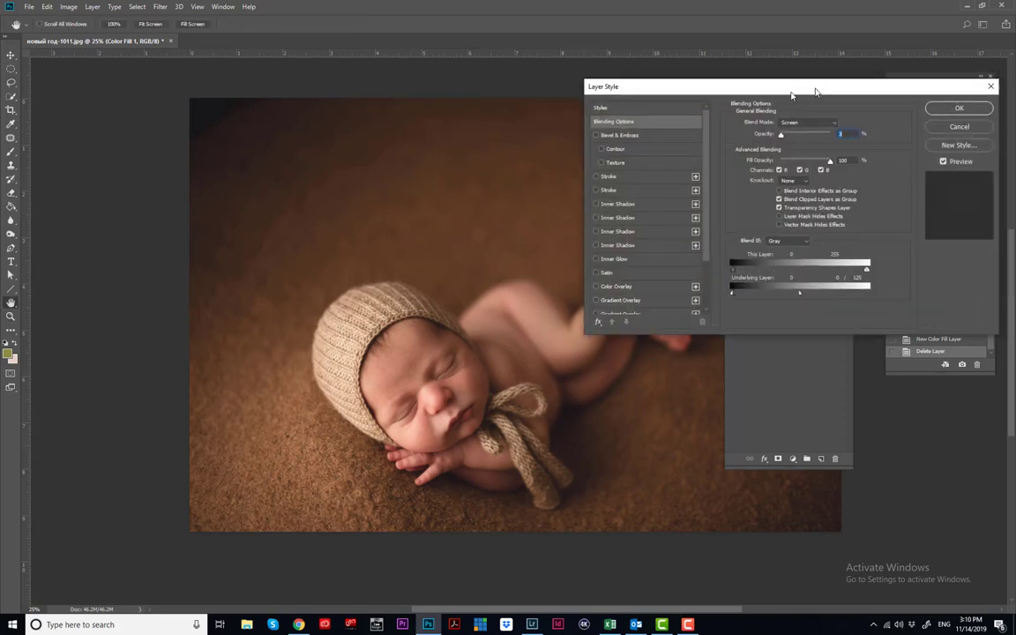
left_click_drag(814, 90, 730, 93)
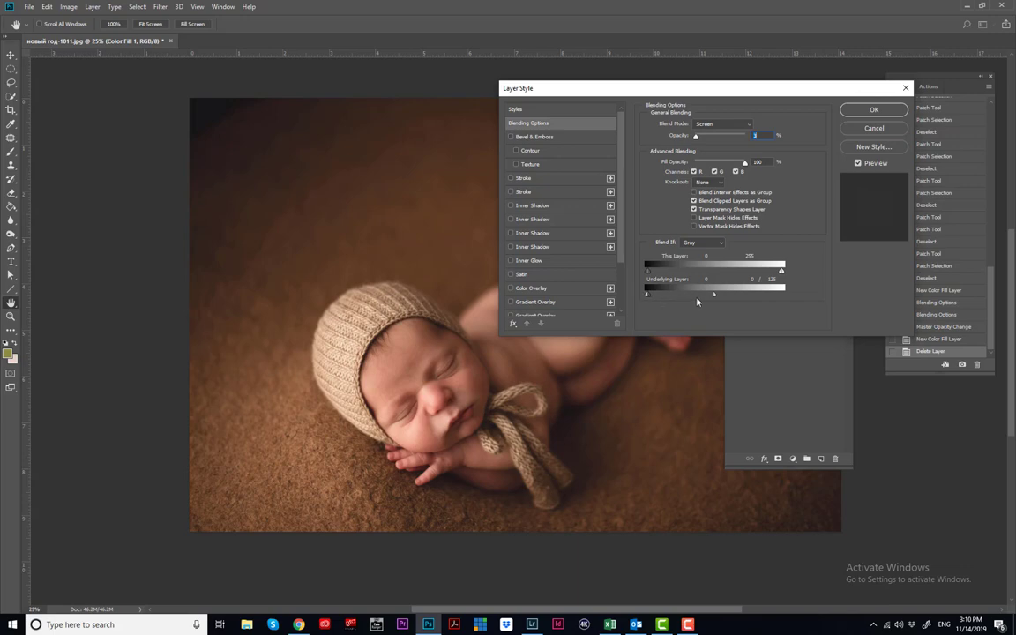
left_click(860, 115)
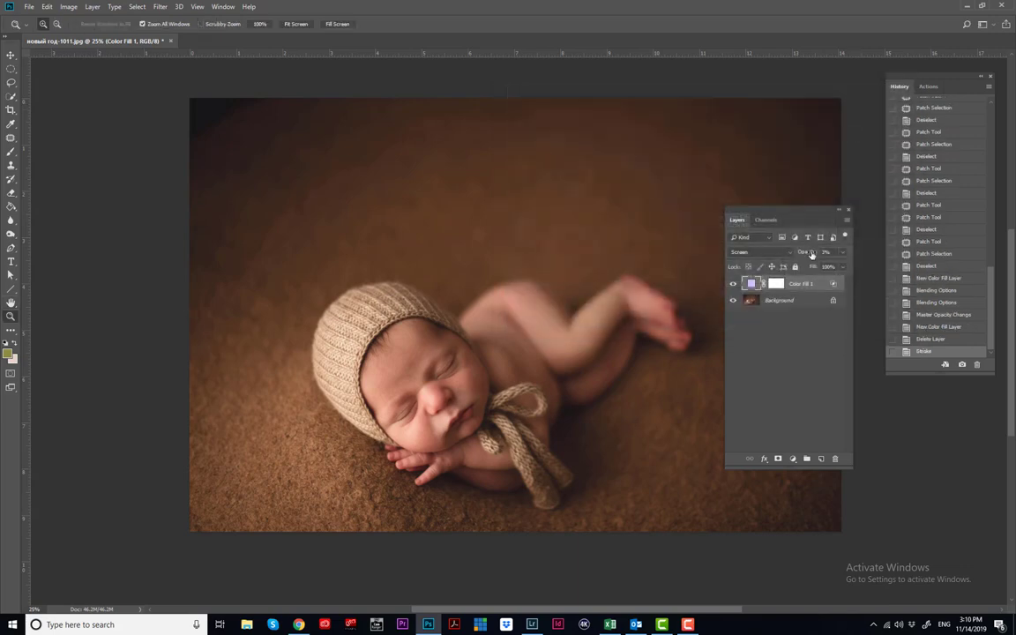
- Try stronger opacities on Color Fill 1, set it to 5%, and merge all visible layers
mouse_move(802, 253)
left_mouse_down()
mouse_move(859, 253)
mouse_move(813, 252)
left_mouse_up()
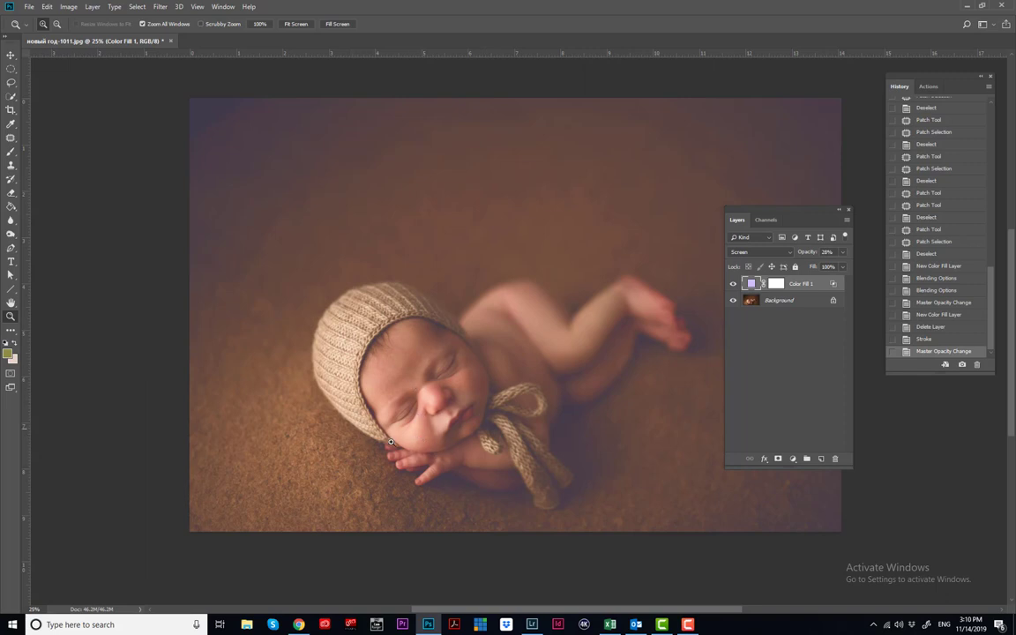
key("2")
key("1")
type("1")
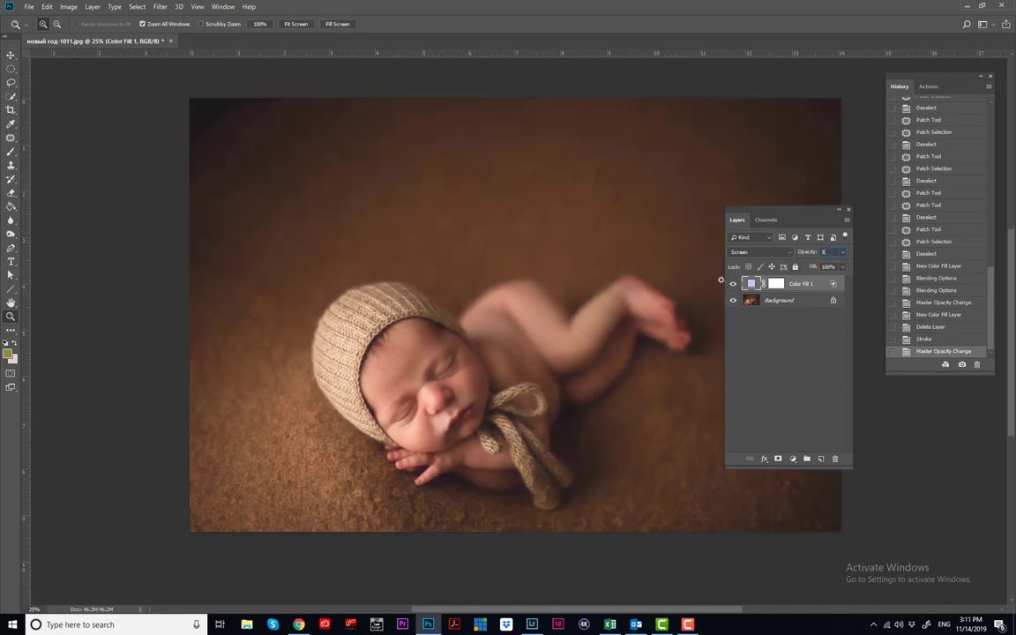
key("Return")
key("0")
key("5")
key("ctrl+shift+e")
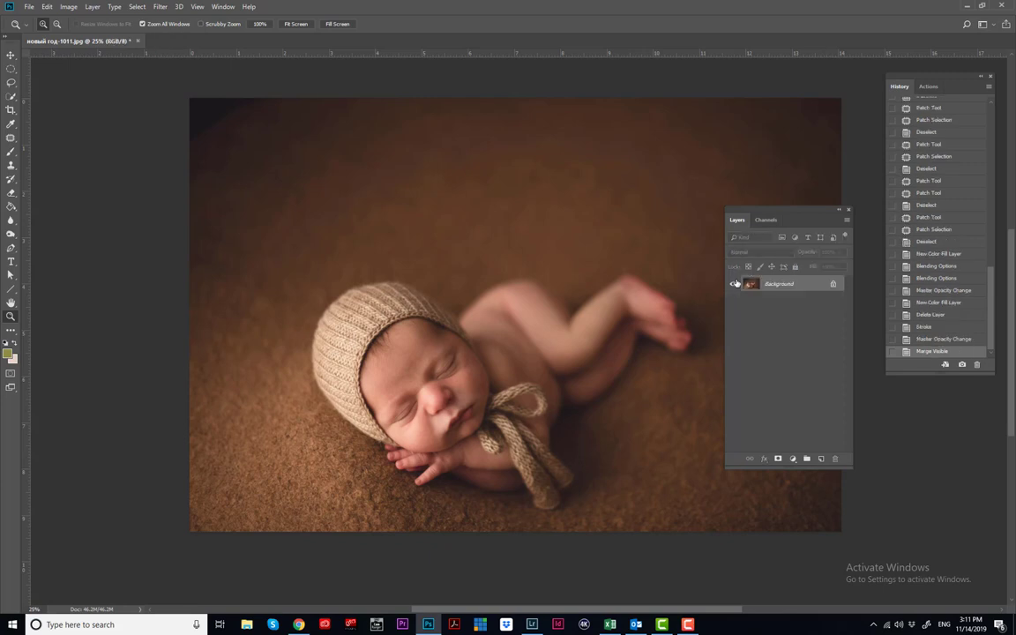
- Move the layer list beside the photo over the history and add a new empty layer above Background
left_click_drag(730, 211, 747, 274)
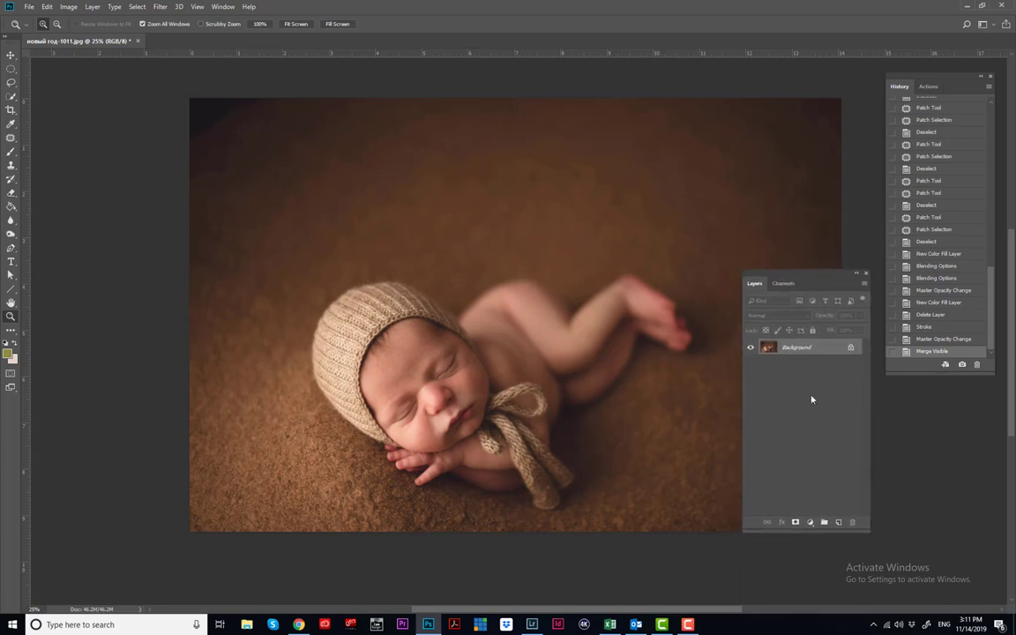
left_click_drag(804, 277, 917, 264)
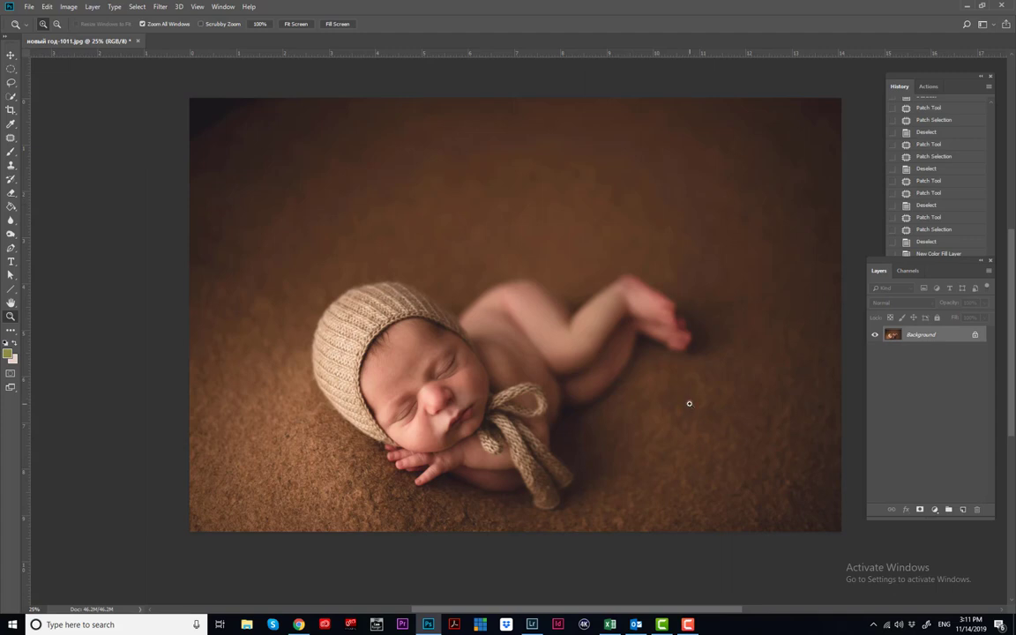
key("ctrl+shift+n")
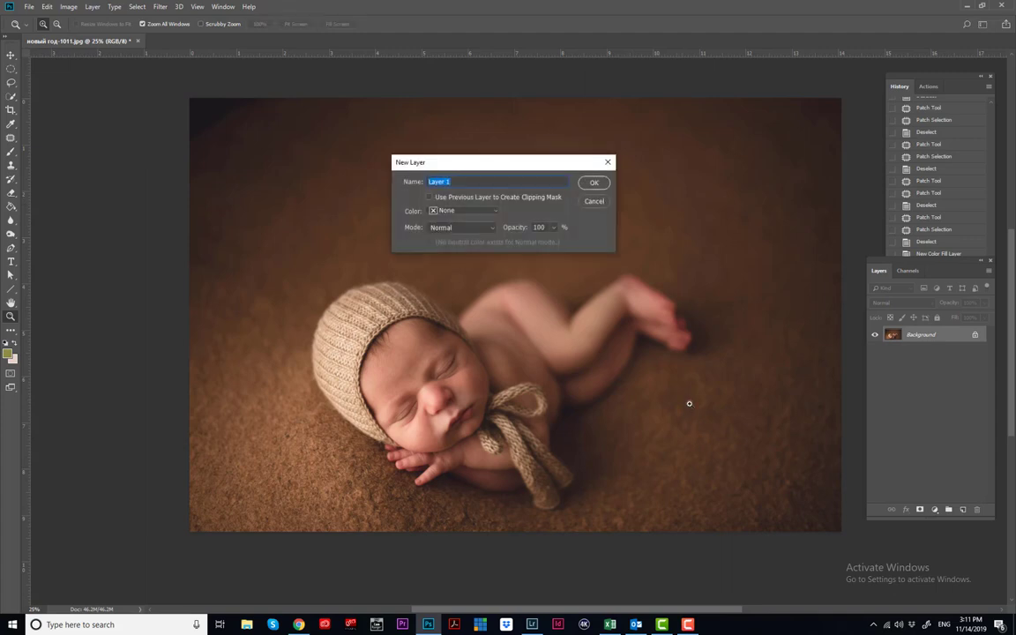
key("Return")
key("ctrl+alt+shift+e")
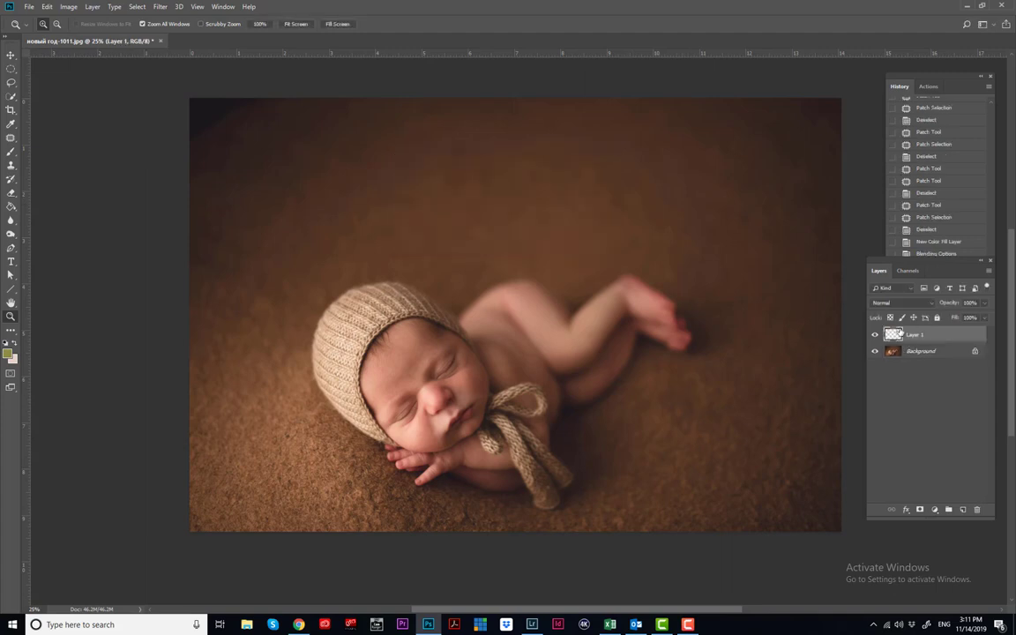
- Outline the dark upper-left corner of the photo on the Background layer with the Patch tool and fill it to match the backdrop
key("g")
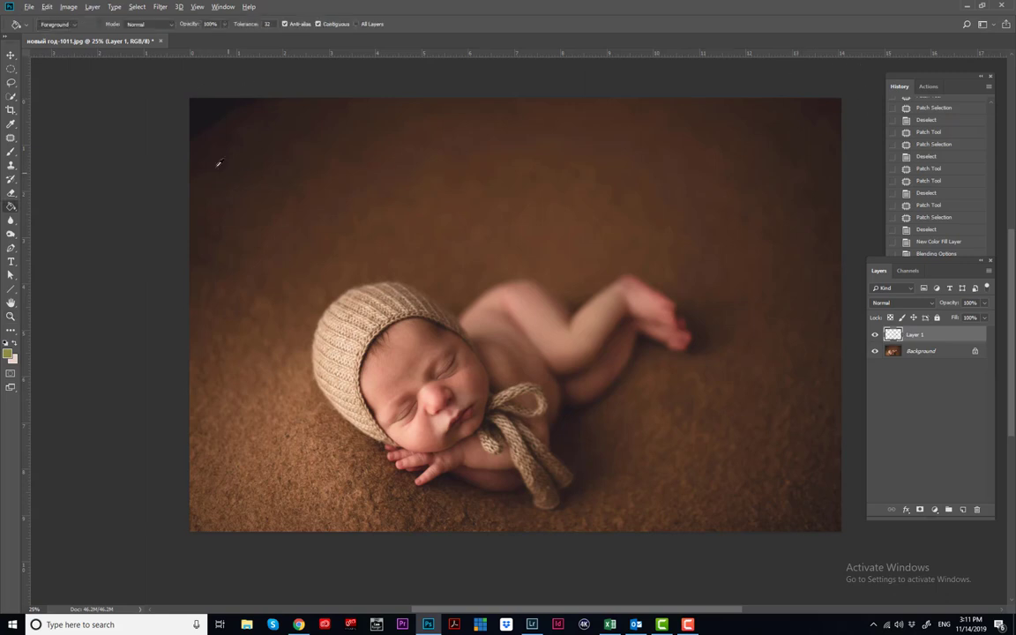
key("alt+bracketleft")
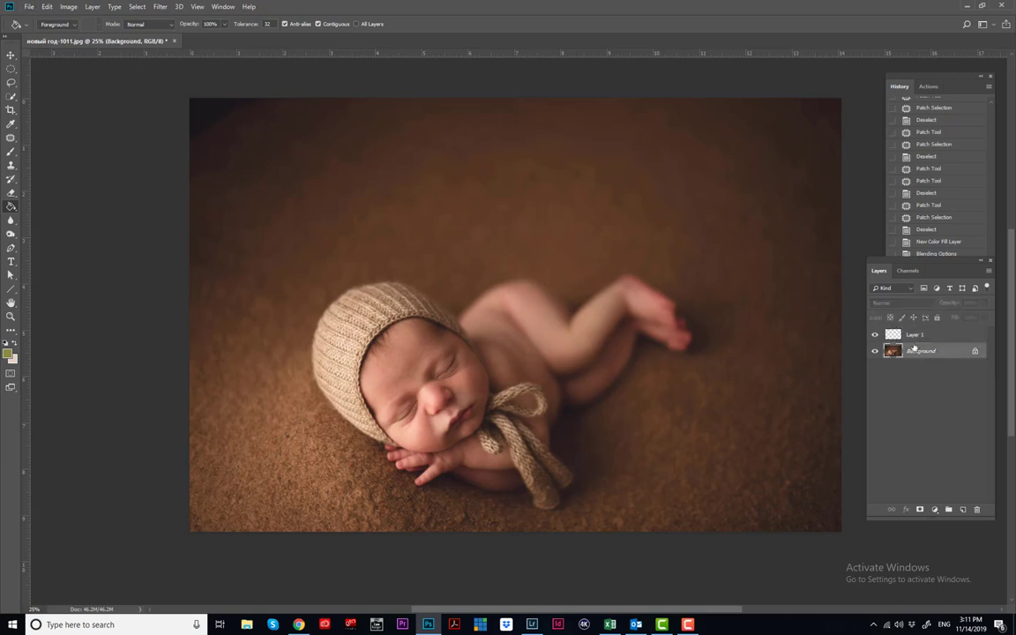
key("j")
mouse_move(248, 117)
left_mouse_down()
mouse_move(160, 164)
mouse_move(144, 62)
mouse_move(311, 82)
left_mouse_up()
key("shift+F5")
key("Return")
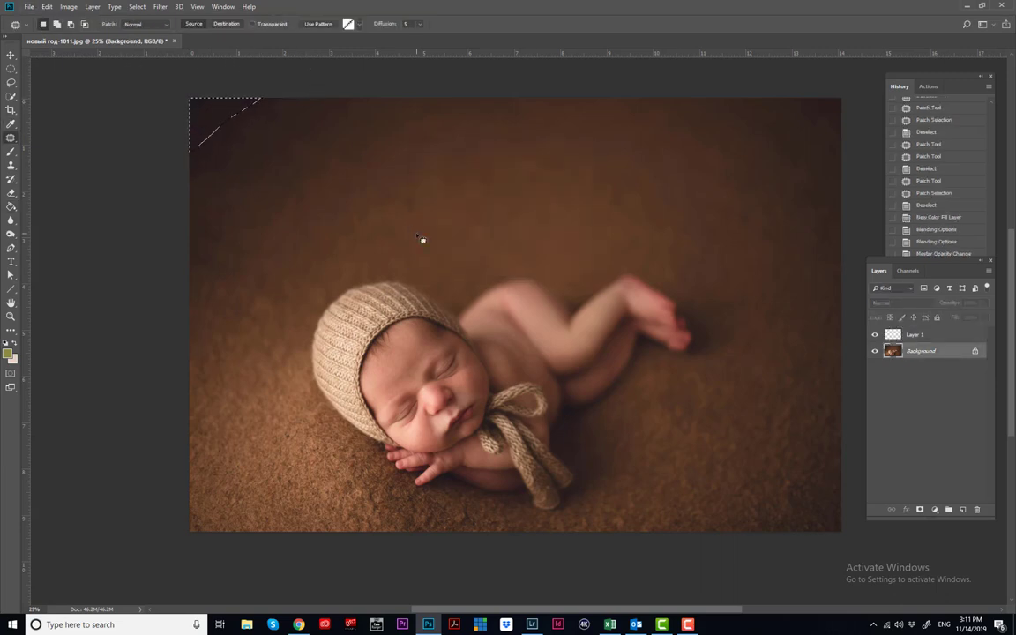
key("ctrl+d")
- Fill Layer 1 with the dark brown sampled from the photo's upper-right corner and set its opacity to 80%
left_click(913, 335)
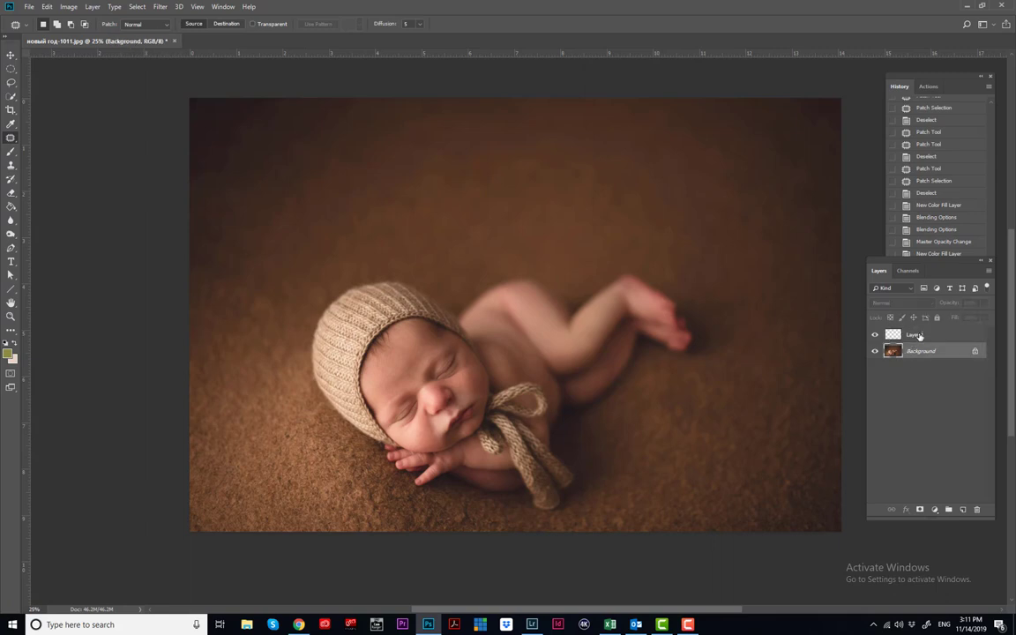
key("g")
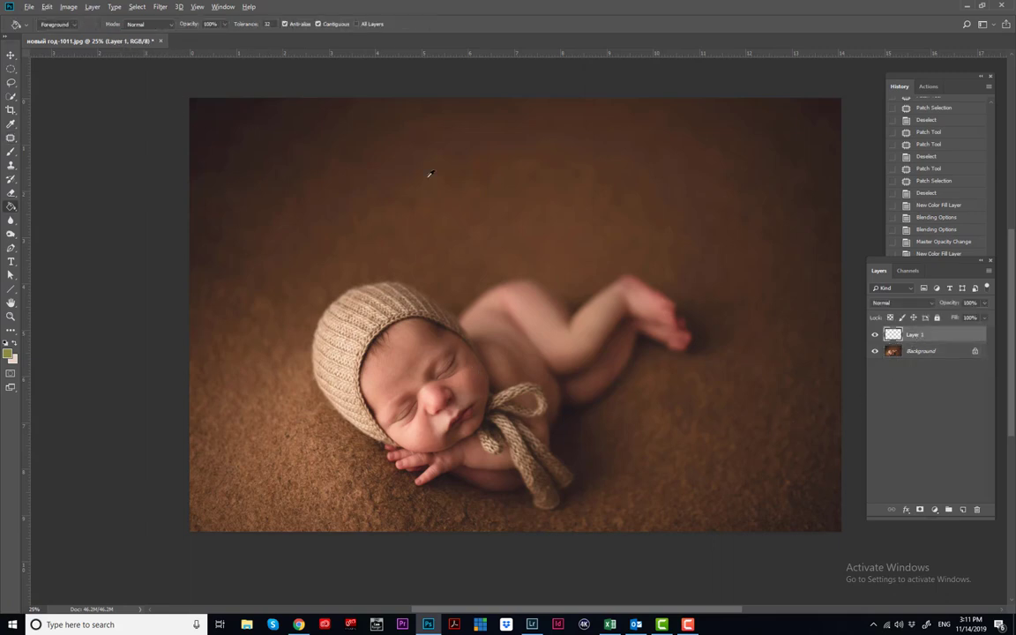
left_click(824, 116)
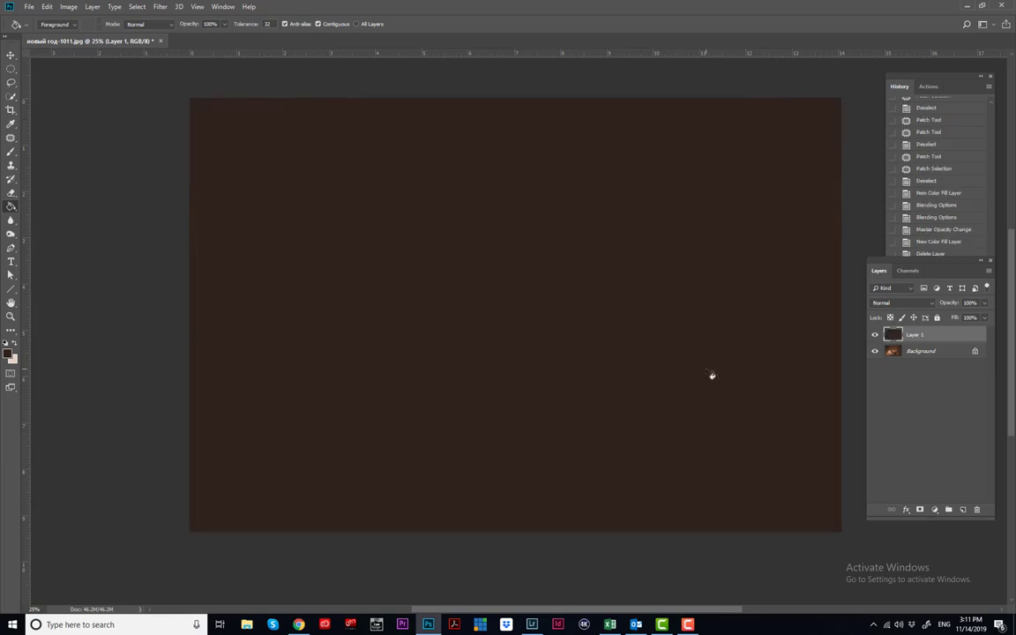
left_click(943, 303)
type("80")
key("Return")
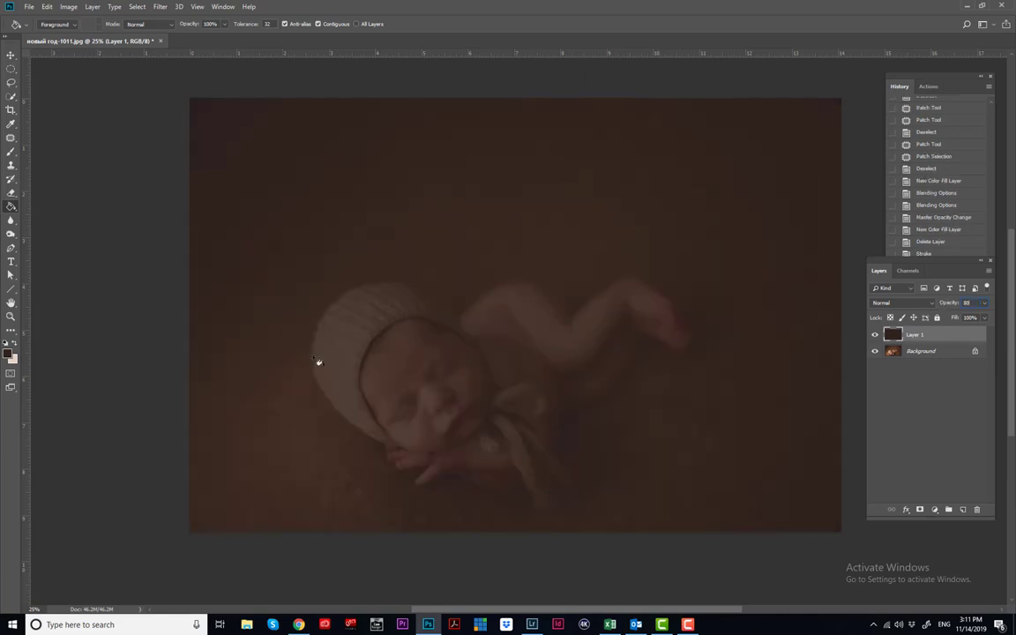
- Clear an elliptical area with a 350 px feather around the baby on Layer 1 to leave a dark vignette
left_click(12, 70)
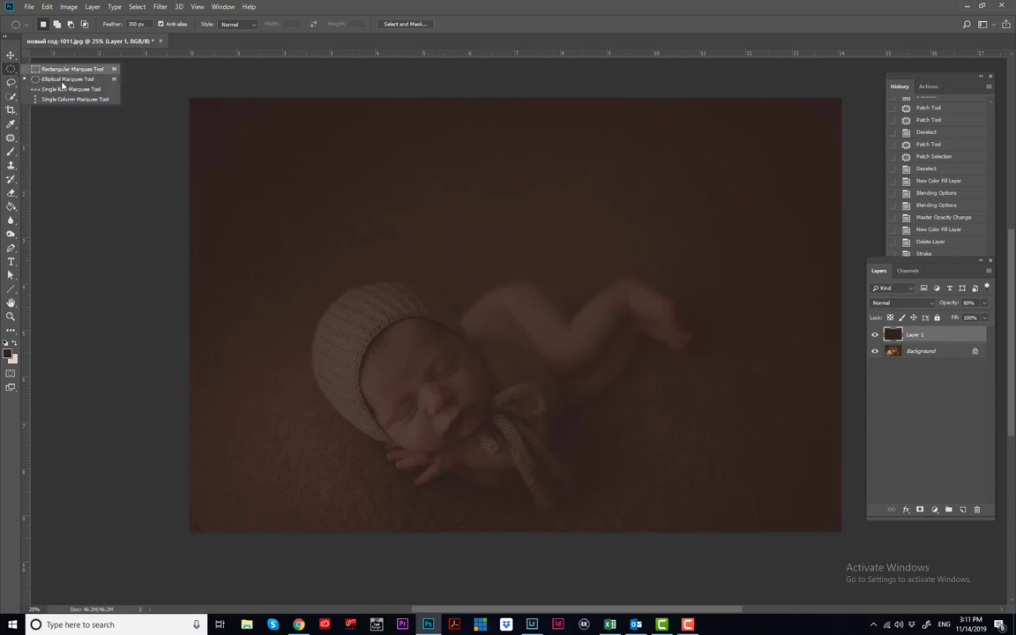
left_click(62, 79)
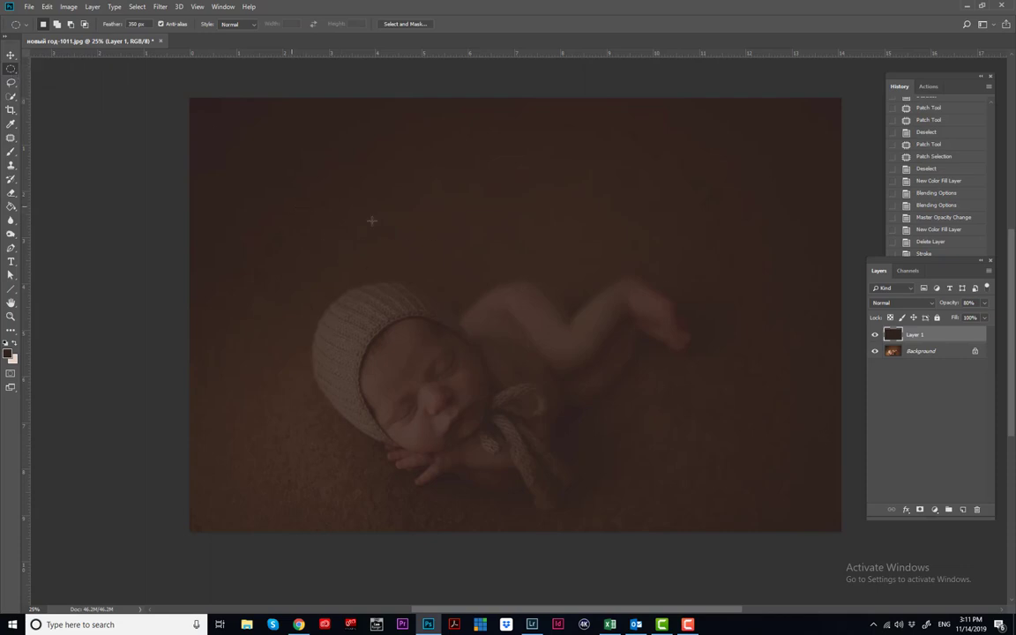
left_click_drag(303, 210, 726, 513)
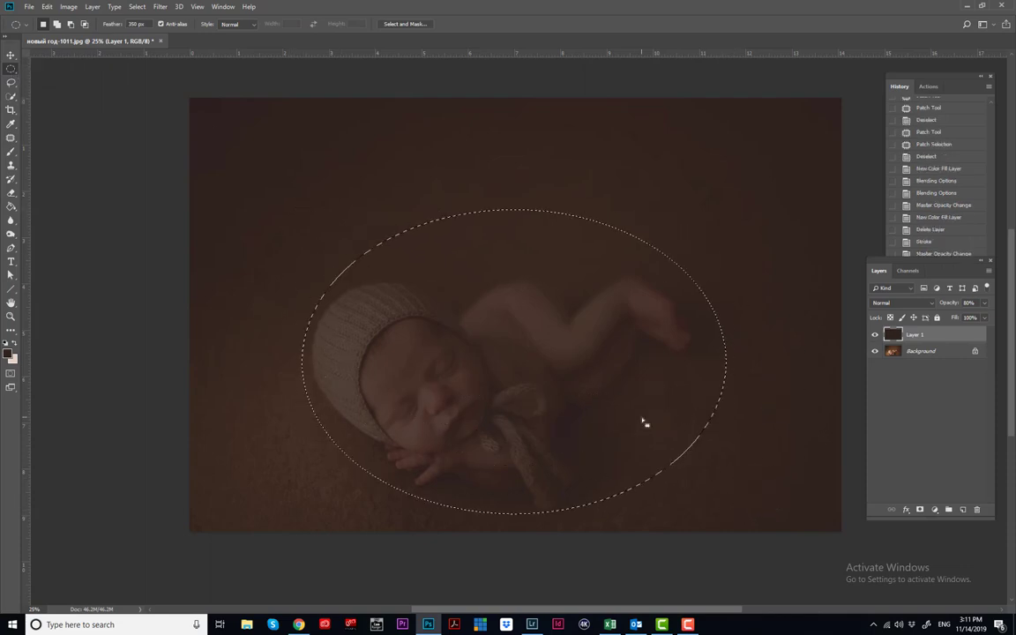
left_click_drag(644, 423, 641, 414)
key("Delete")
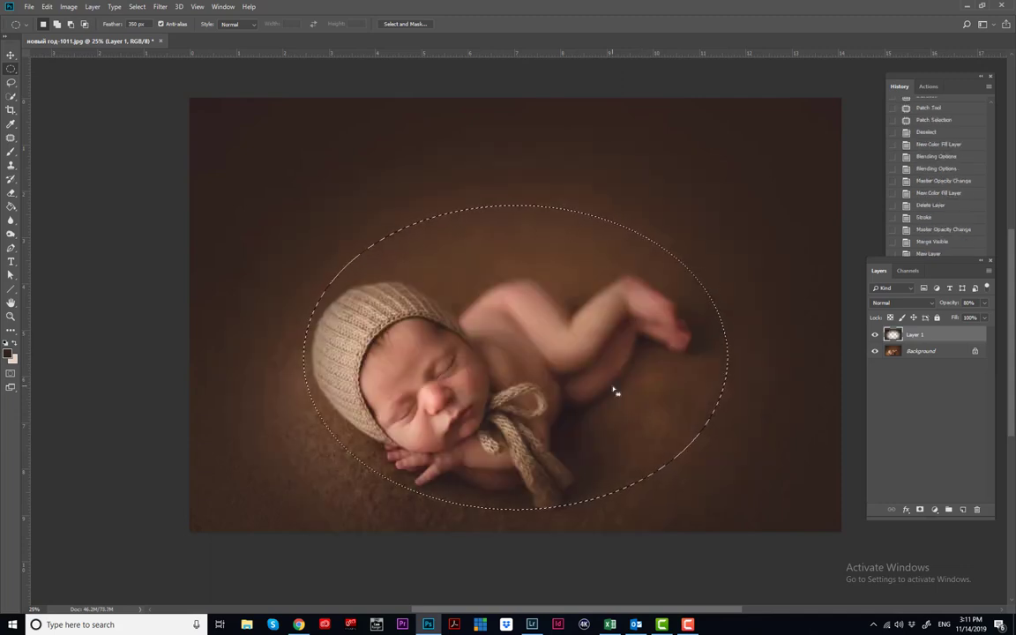
key("ctrl+d")
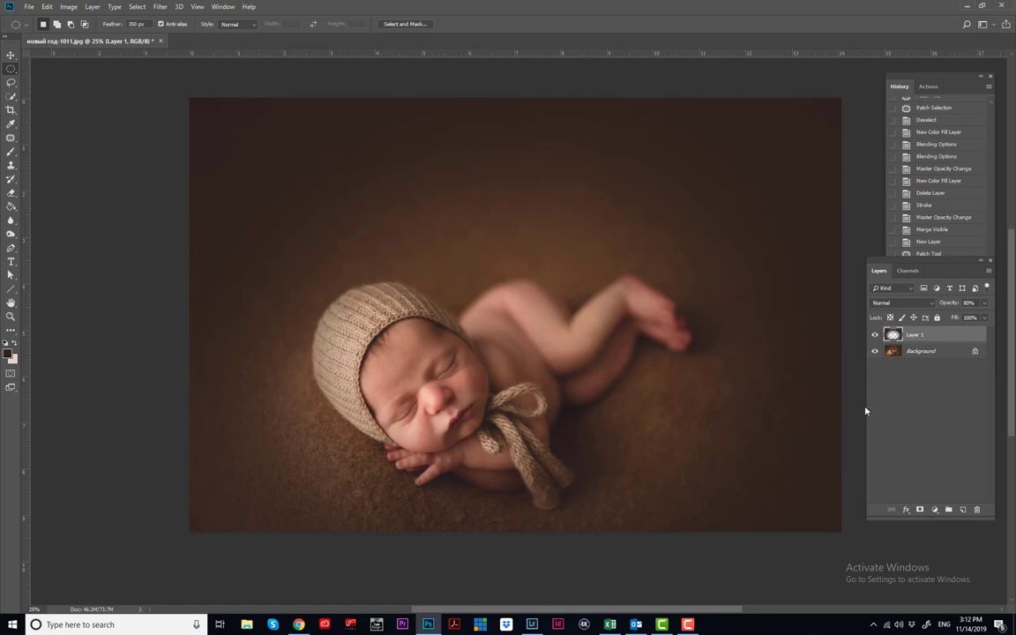
- Add a Hue/Saturation adjustment clipped to Layer 1 with hue about +12 and saturation about +10
left_click(933, 508)
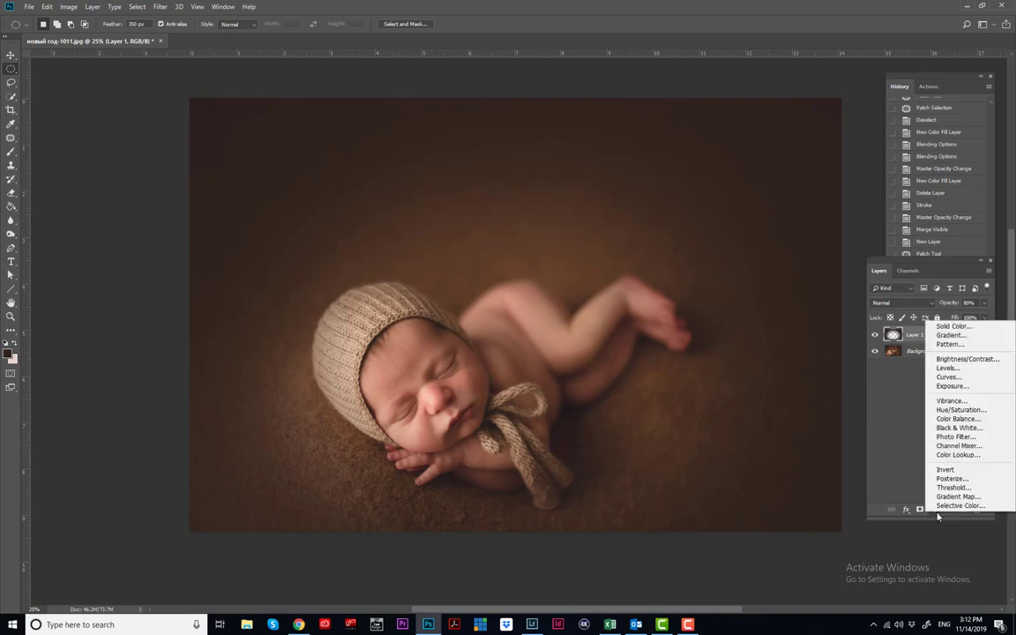
left_click(960, 409)
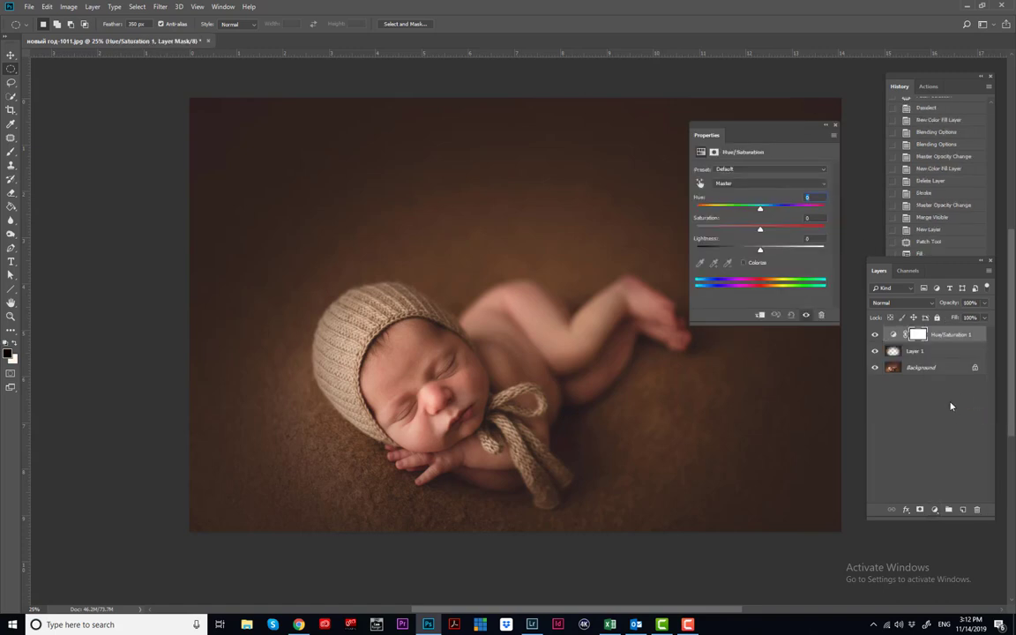
left_click(897, 341, "alt")
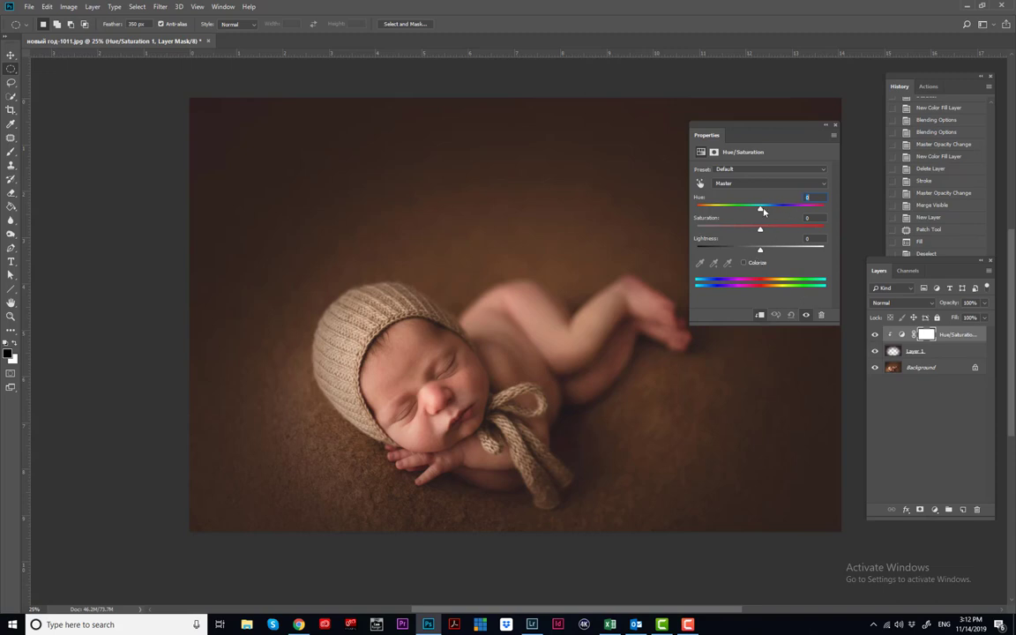
mouse_move(763, 210)
left_mouse_down()
mouse_move(757, 231)
mouse_move(766, 230)
left_mouse_up()
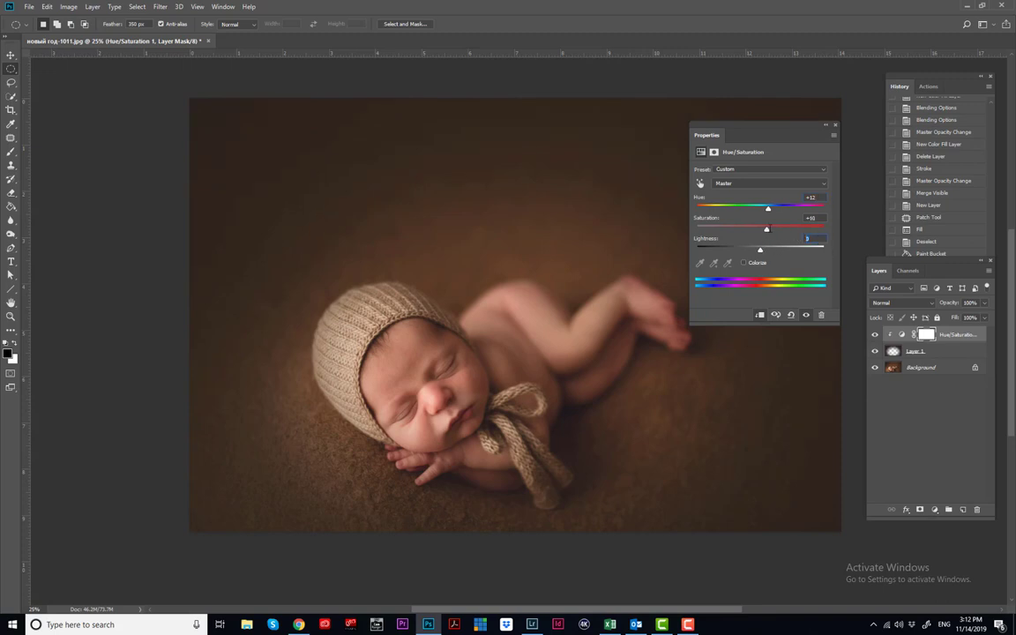
type("1")
mouse_move(769, 208)
left_mouse_down()
mouse_move(760, 210)
mouse_move(777, 231)
mouse_move(691, 228)
mouse_move(766, 224)
left_mouse_up()
left_click(834, 125)
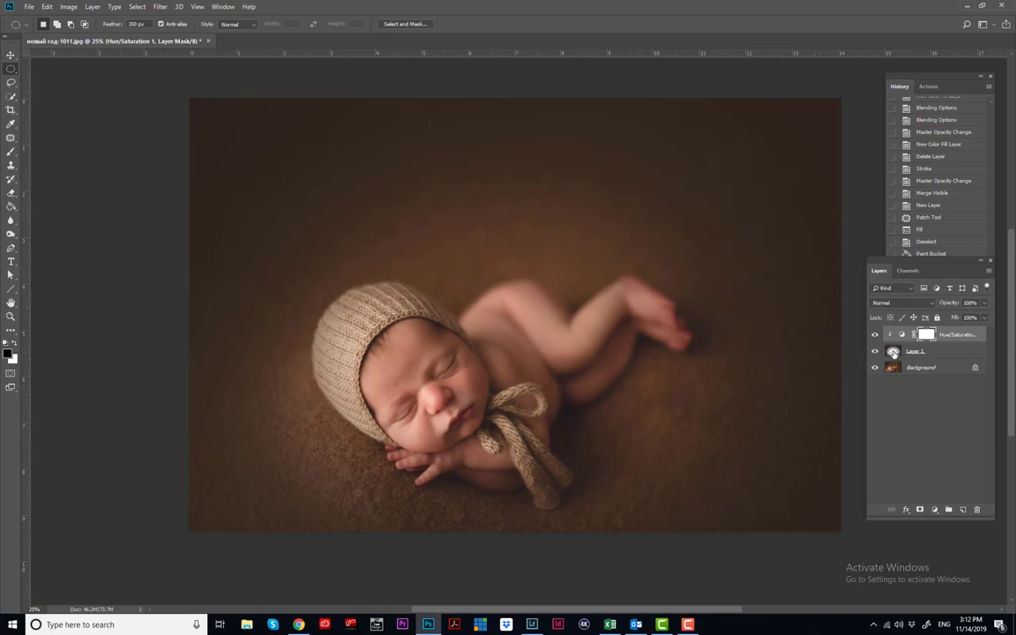
- Soften the dark vignette on Layer 1 around the baby with a 1900 px Eraser at 10% opacity
left_click(884, 356)
key("e")
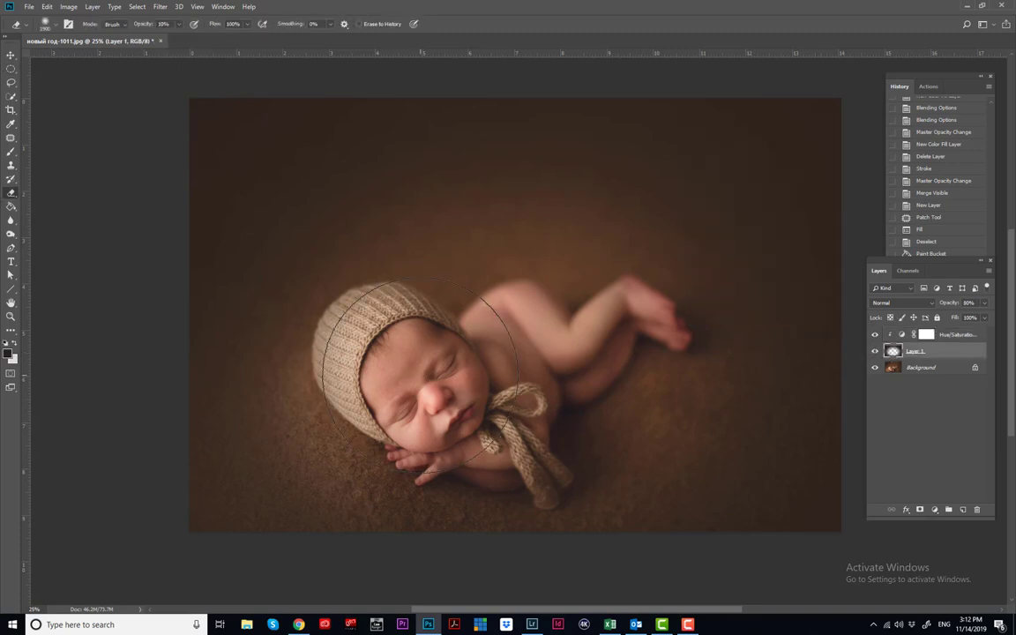
key("bracketleft")
key("bracketleft")
key("bracketleft")
key("bracketleft")
key("bracketleft")
key("bracketleft")
key("0")
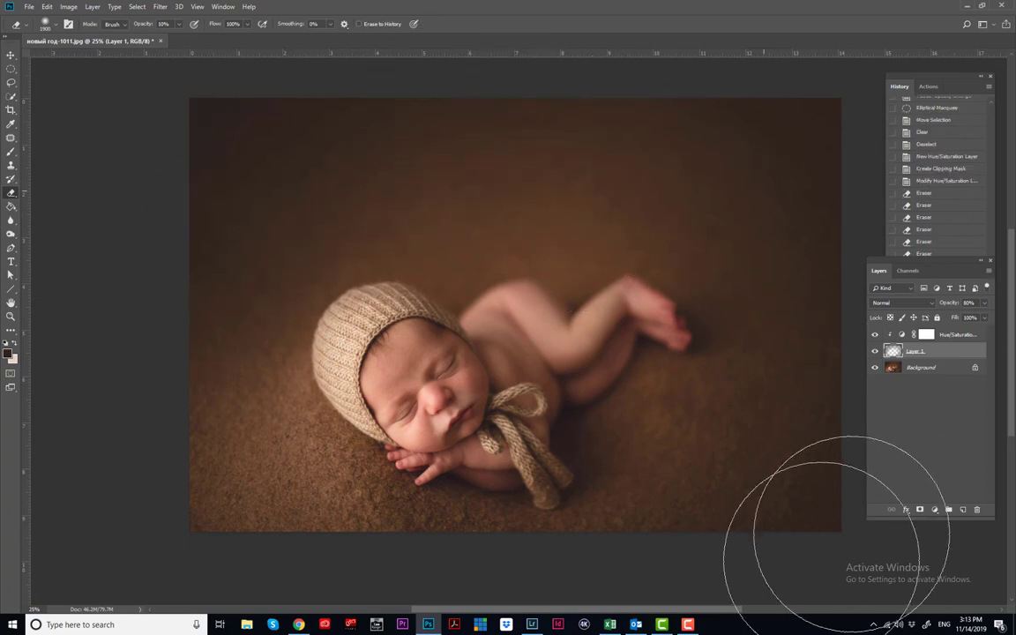
- Compare the vignette on and off, erase more of it below the baby and over the right-hand backdrop, and merge all visible layers
left_click(875, 352)
left_click(874, 352)
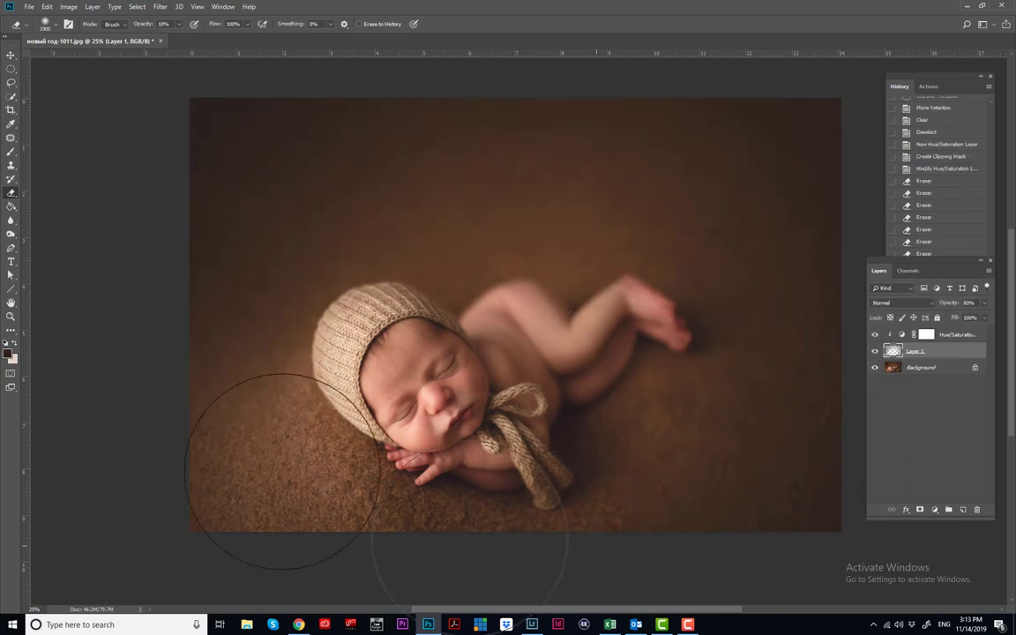
left_click_drag(363, 453, 538, 476)
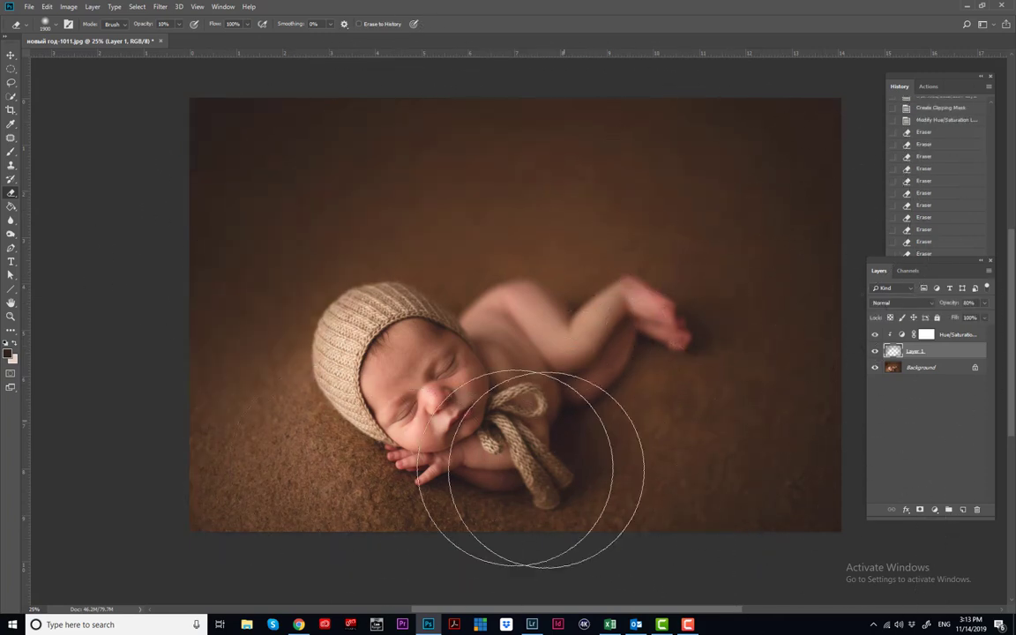
mouse_move(759, 227)
left_mouse_down()
mouse_move(686, 166)
mouse_move(246, 201)
mouse_move(560, 106)
mouse_move(714, 168)
mouse_move(723, 220)
left_mouse_up()
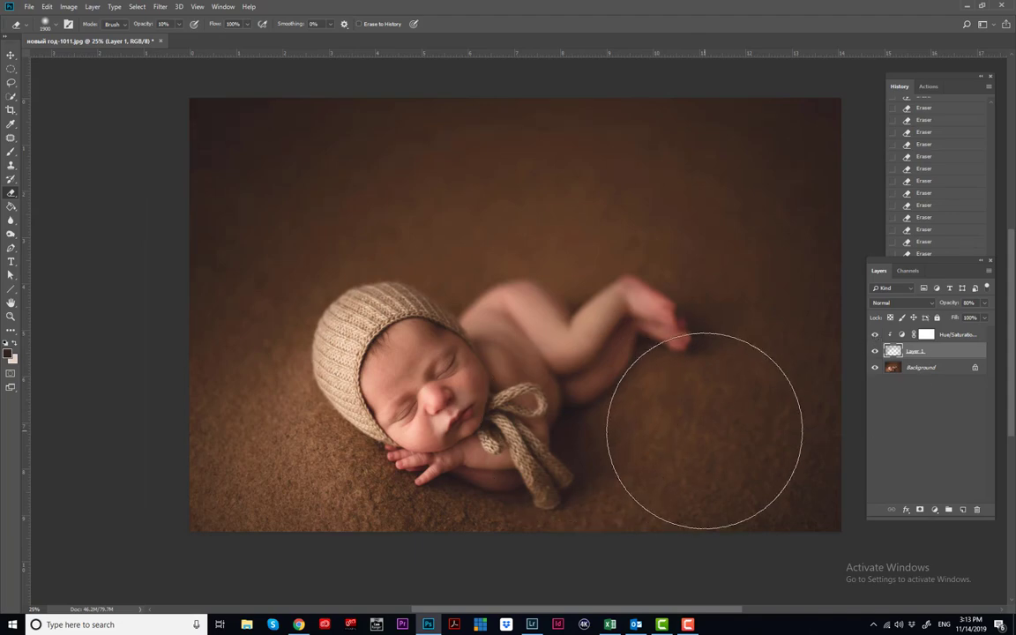
key("ctrl+shift+e")
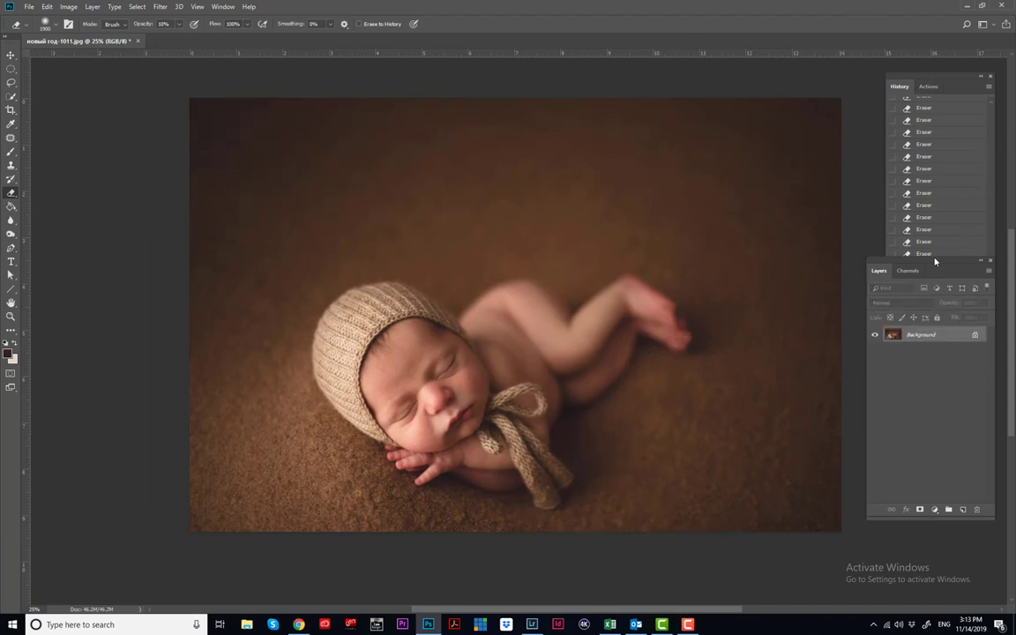
left_click_drag(879, 270, 721, 207)
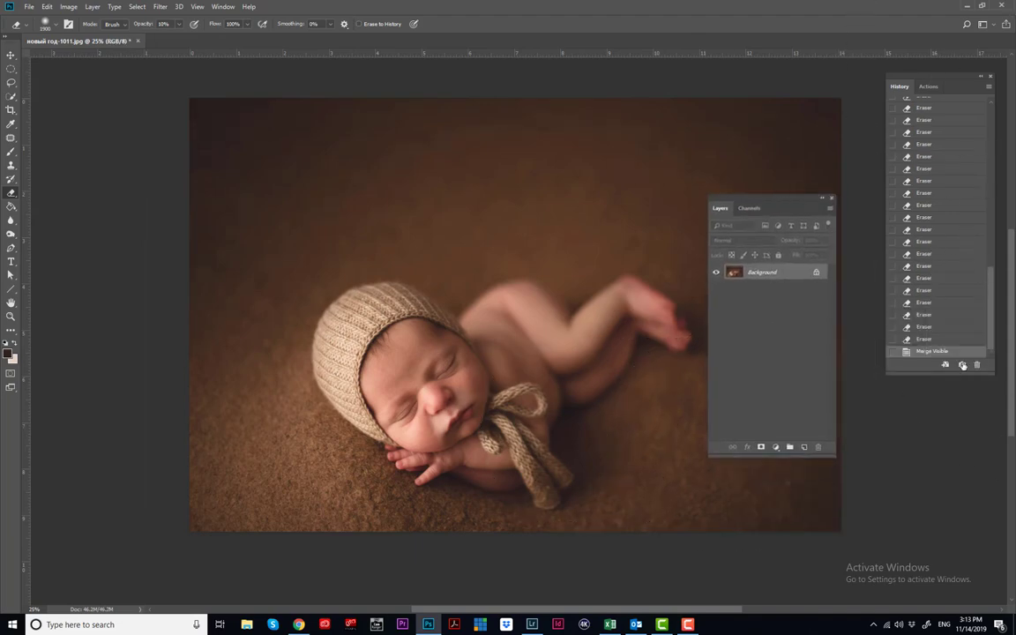
- Compare the finished edit in Snapshot 11 with the original photo and the earlier color versions, returning to Snapshot 11
left_click_drag(990, 341, 990, 124)
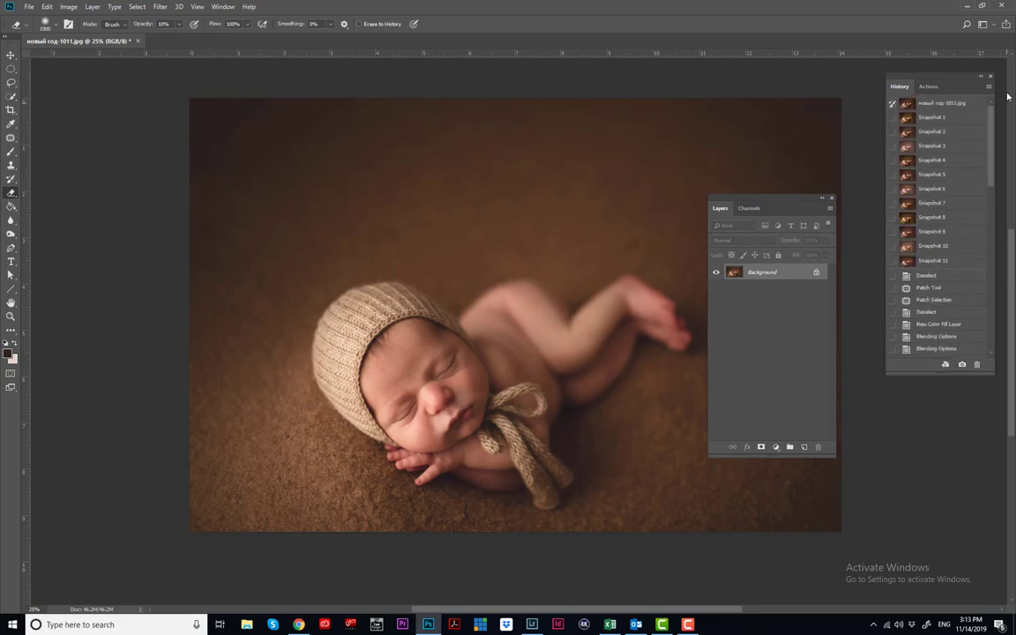
left_click(960, 104)
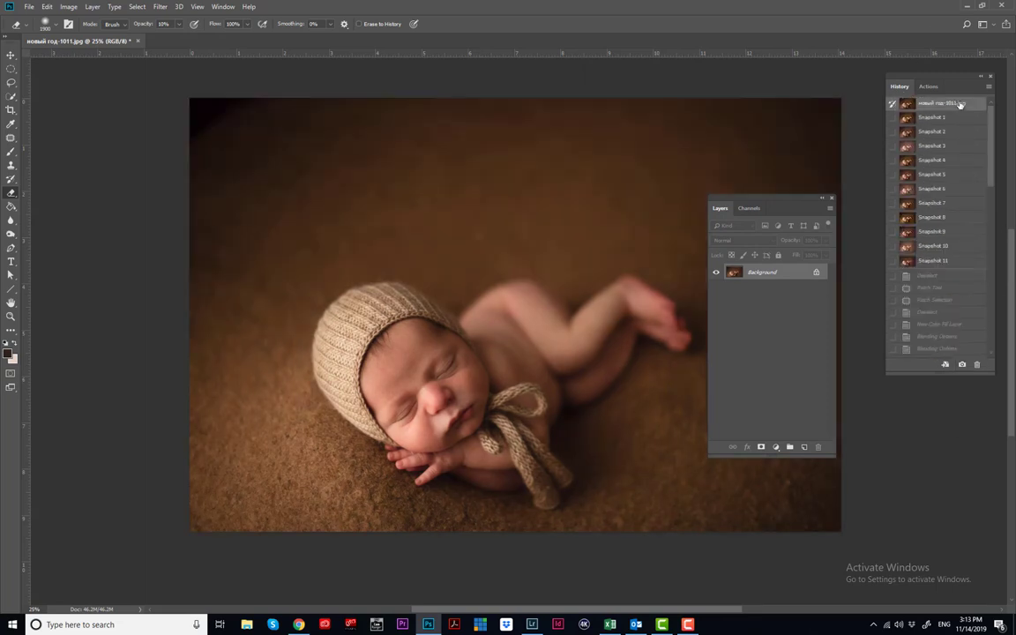
left_click(934, 261)
left_click(939, 204)
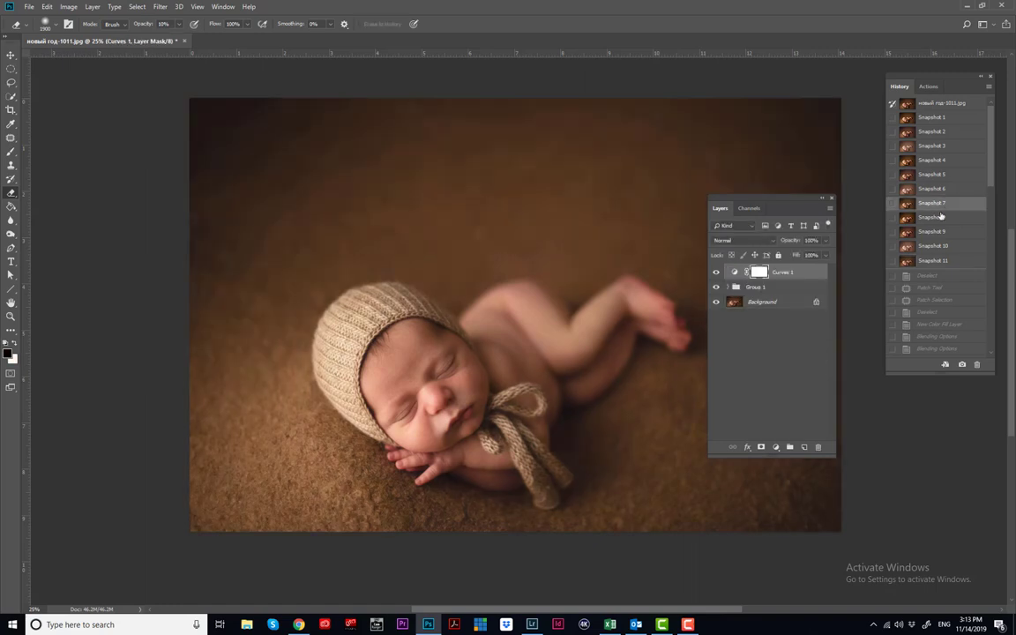
left_click(937, 217)
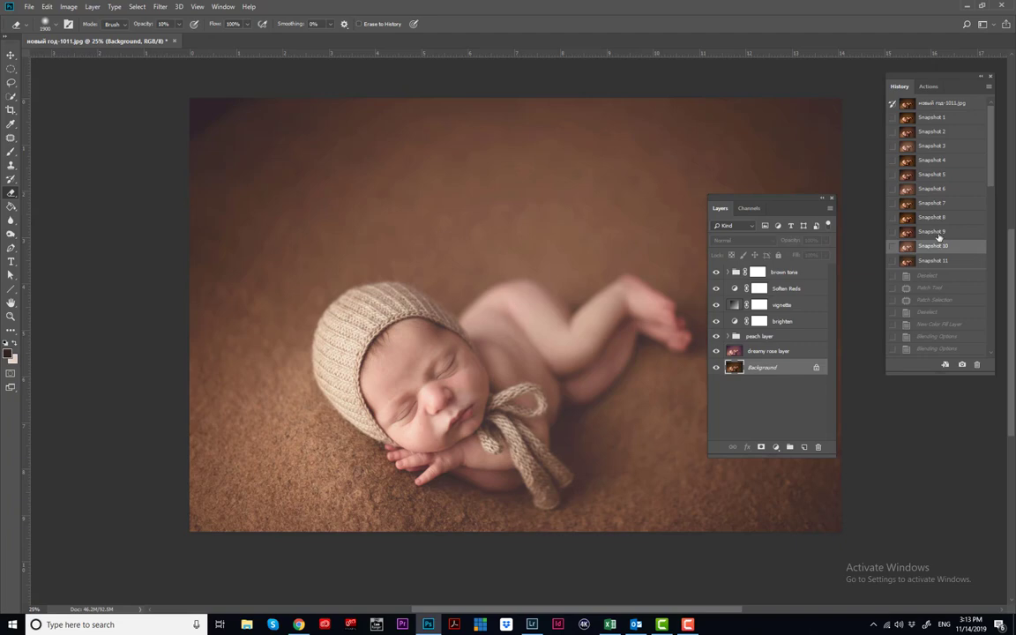
left_click(939, 230)
left_click(937, 217)
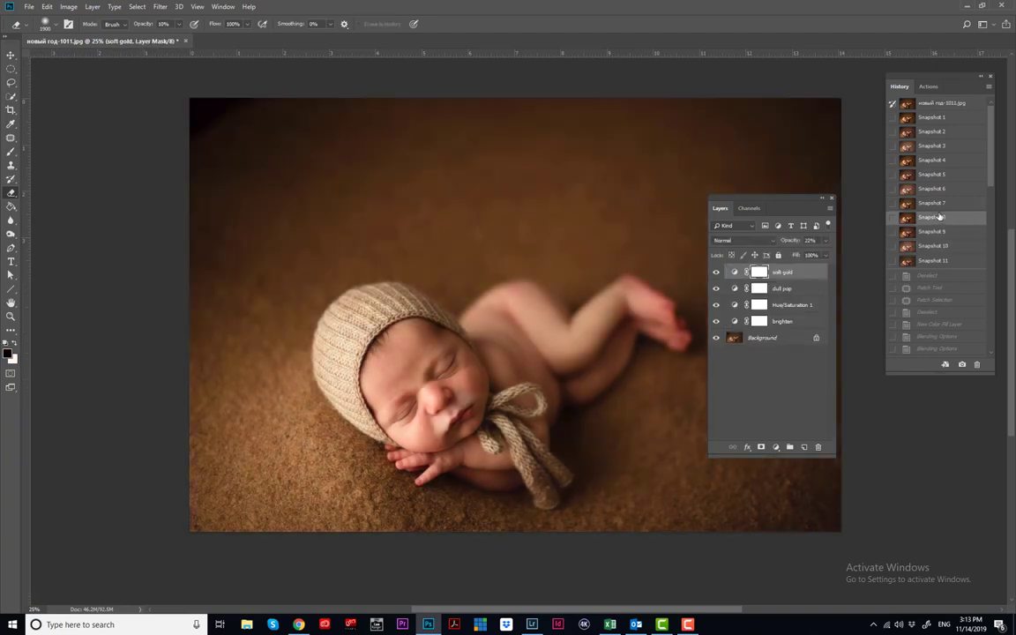
left_click(939, 203)
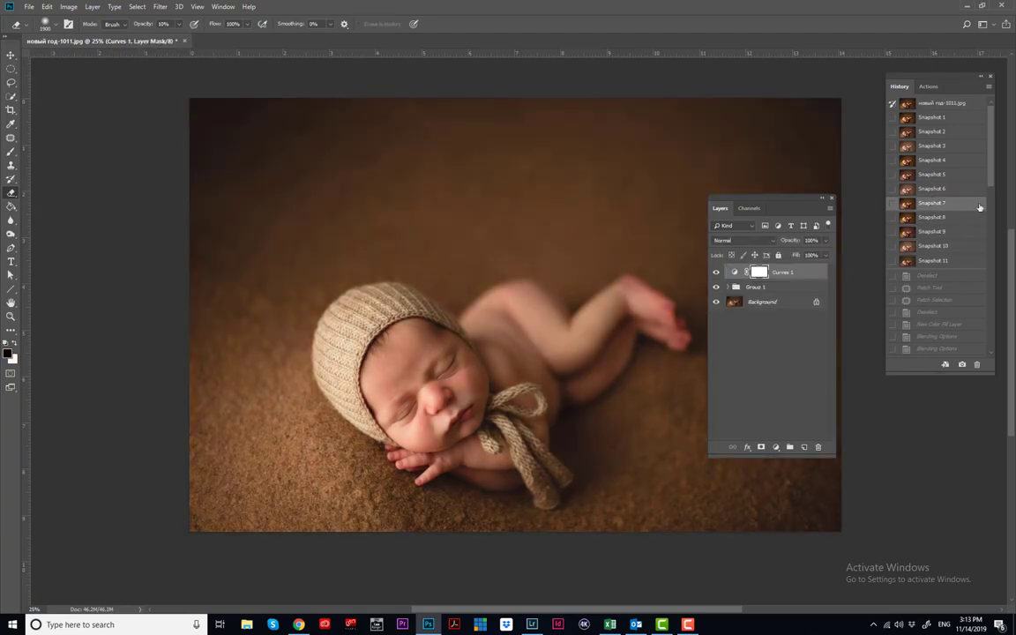
left_click(941, 106)
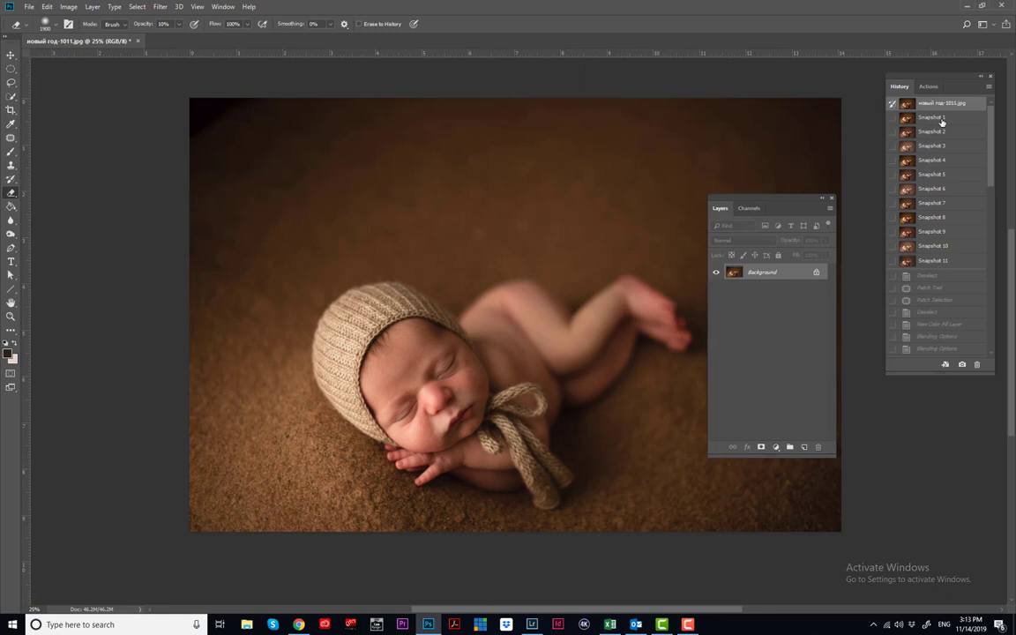
left_click(940, 262)
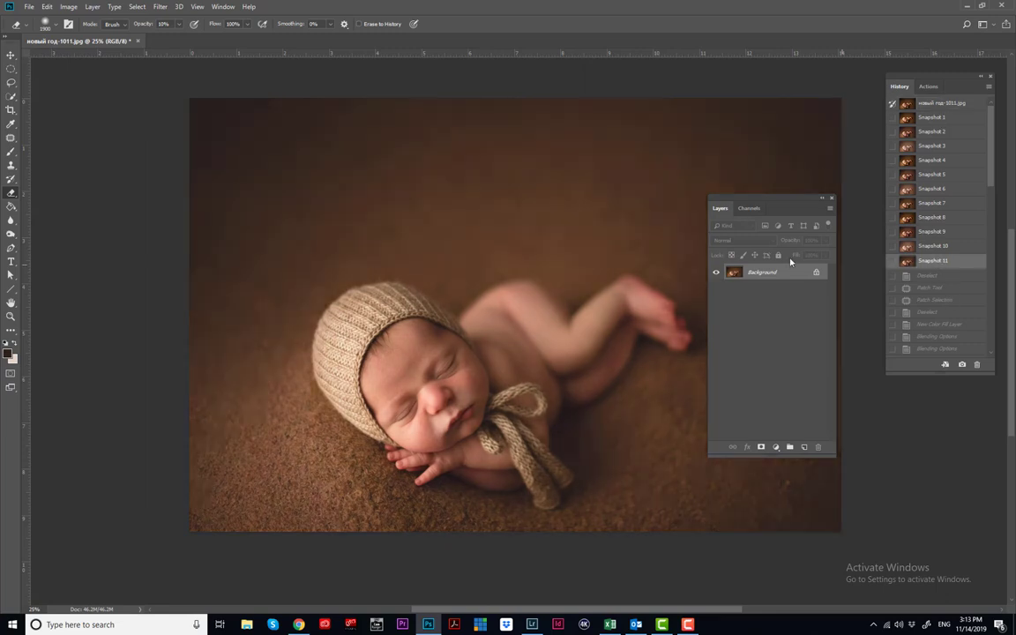
left_click_drag(779, 204, 941, 335)
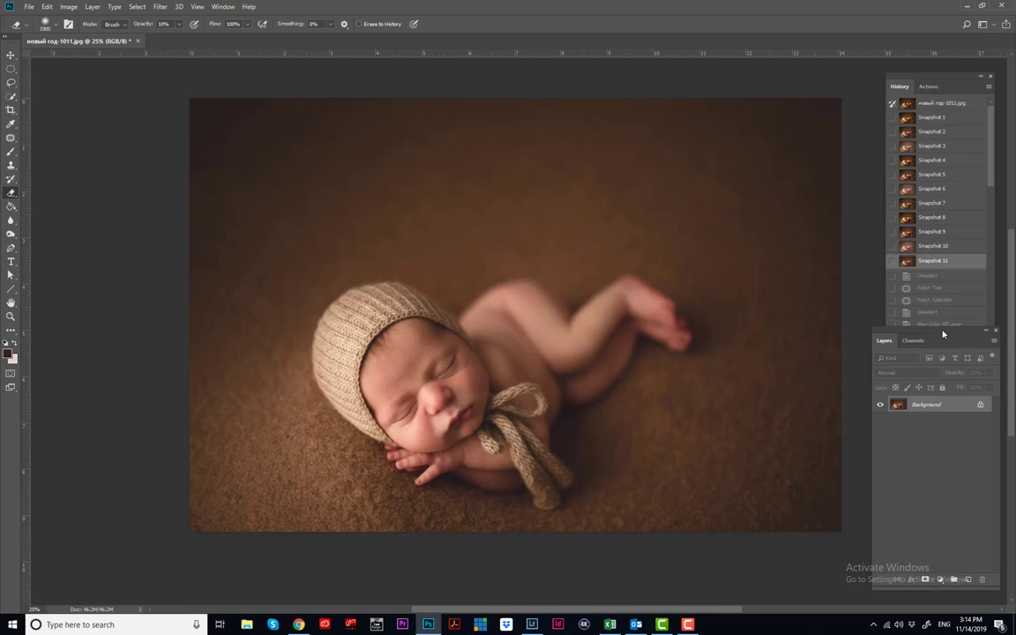
- Switch to Lightroom and export DSC_1096.NEF as a quality-100 JPEG named новый год into the photo subfolder
left_click(534, 624)
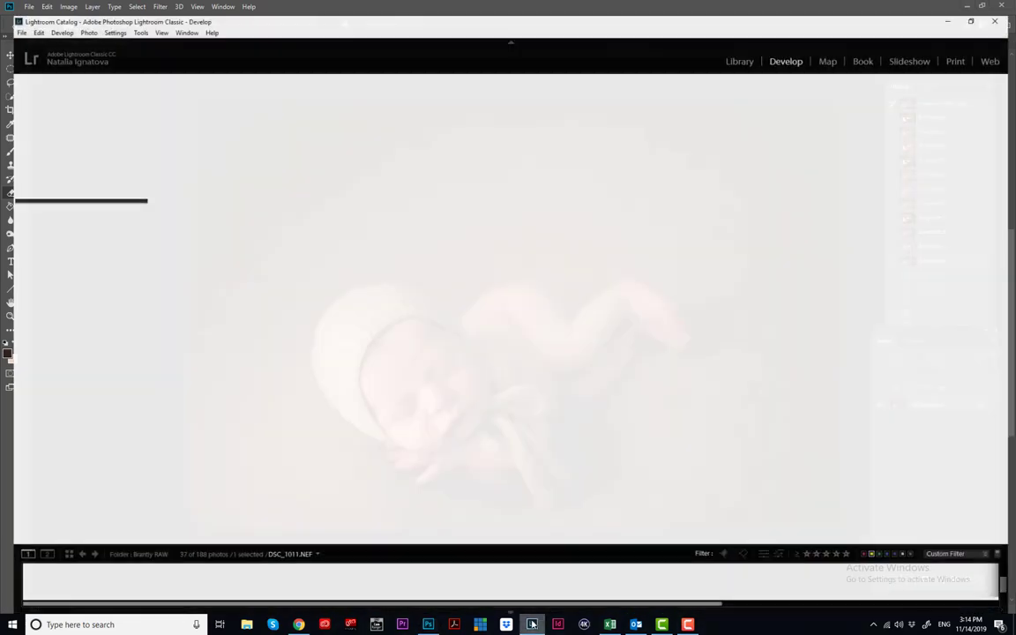
left_click_drag(662, 604, 942, 605)
left_click(836, 584)
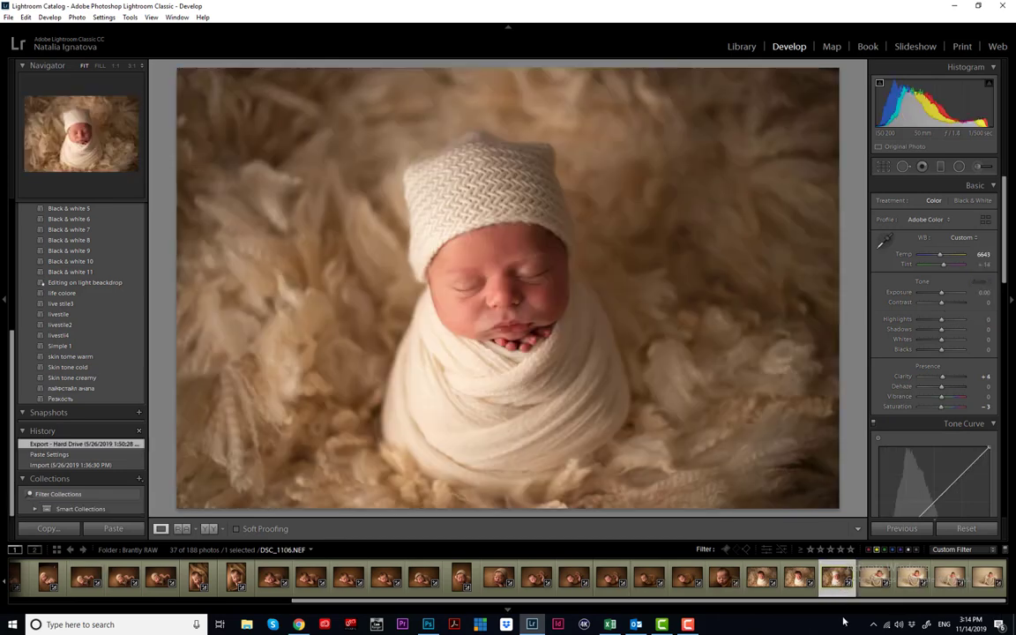
key("Left")
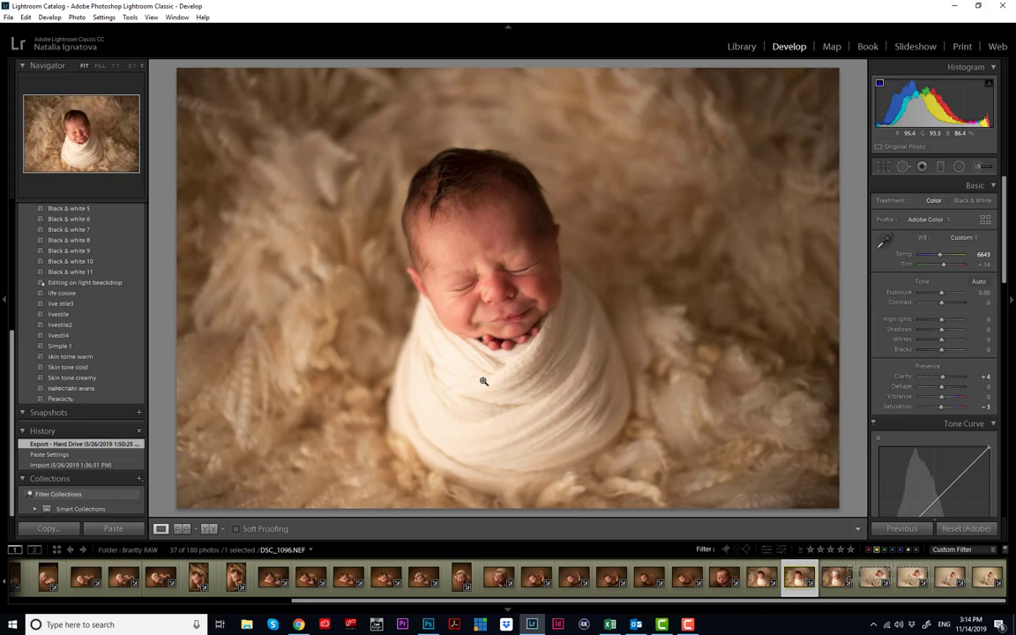
key("ctrl+shift+e")
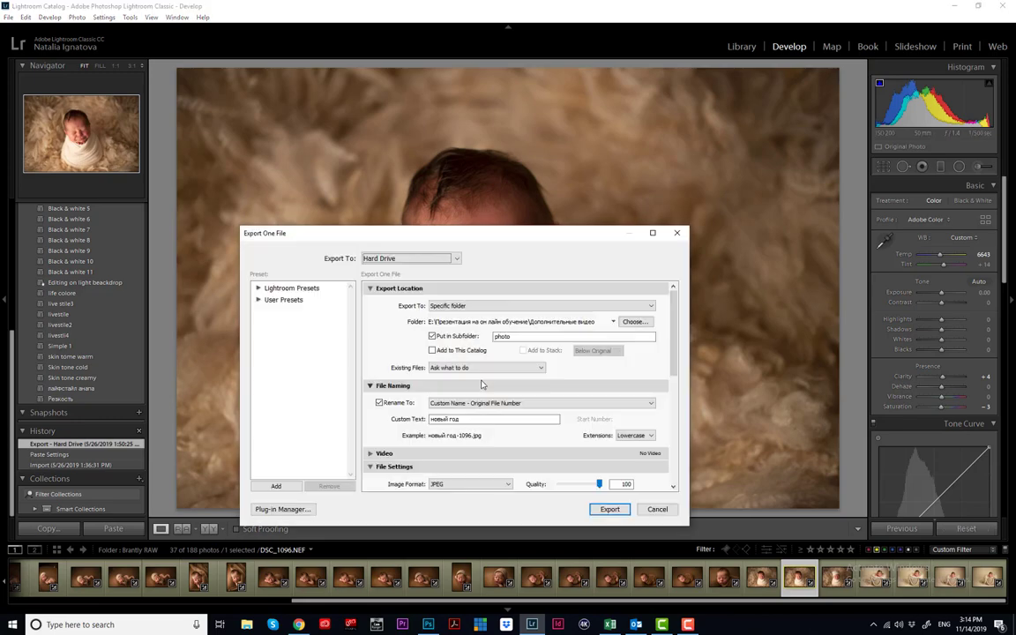
left_click(610, 509)
- Switch to Photoshop, then save and close новый год-1011.jpg
left_click(427, 624)
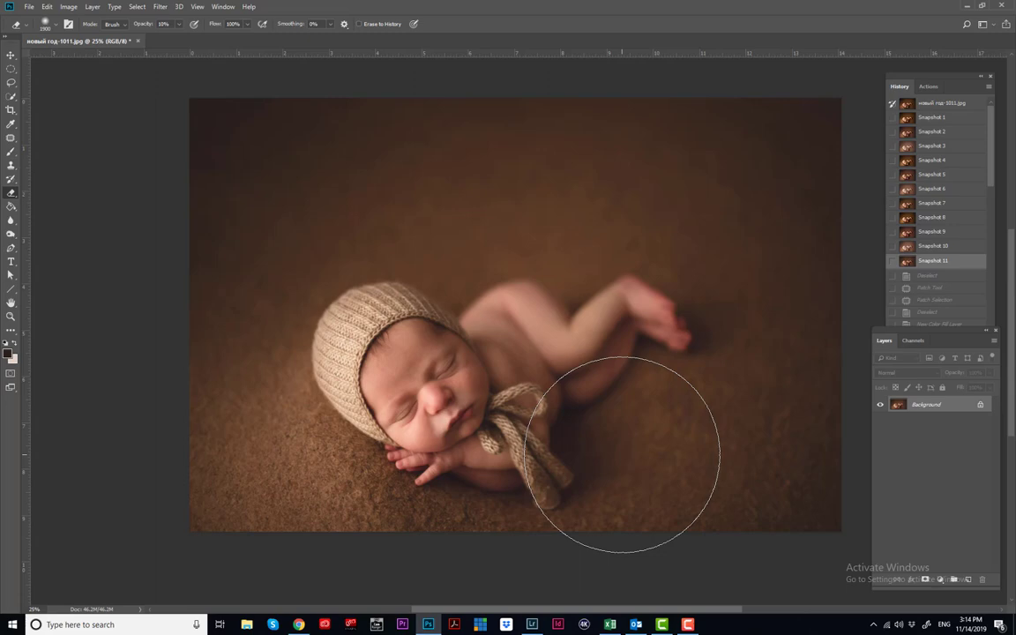
key("ctrl+s")
key("Return")
key("ctrl+w")
- Open новый год-1096.jpg from the photo folder
key("ctrl+o")
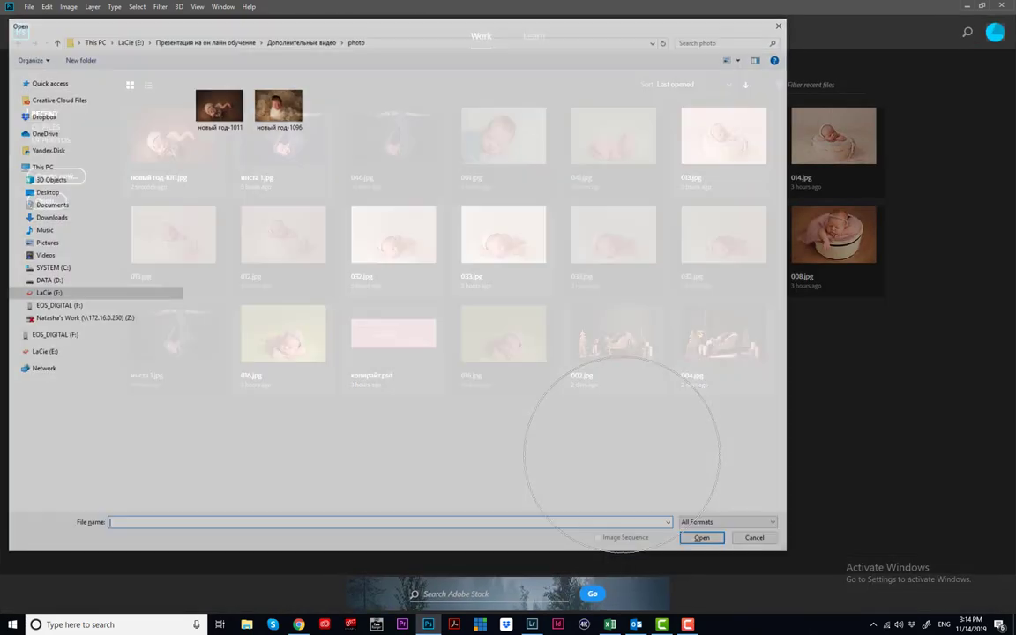
left_click(274, 106)
double_click(274, 106)
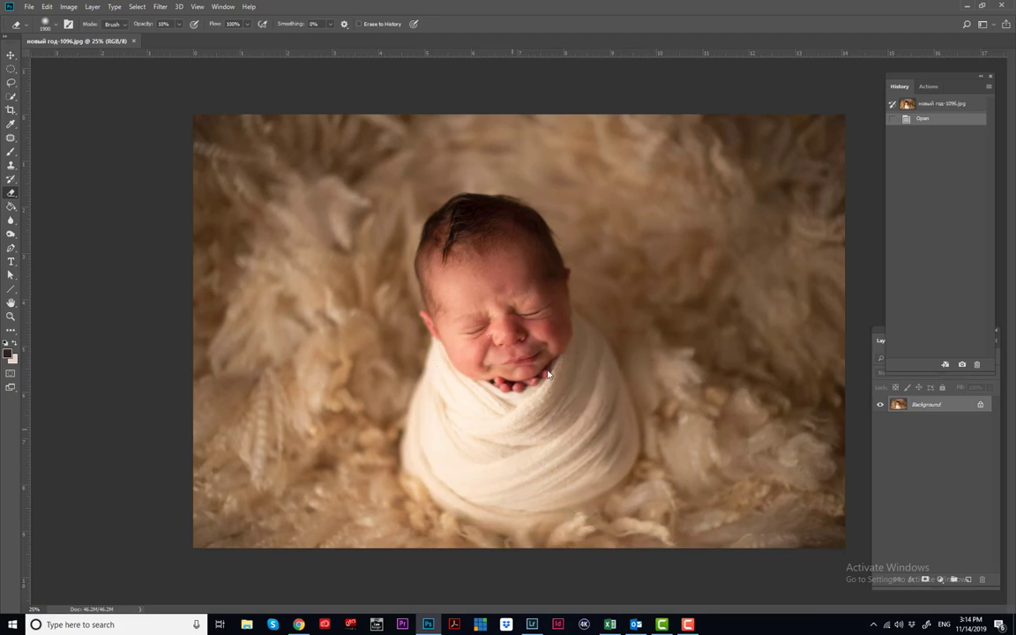
- Reshape the lower-left side of the baby's wrap in Liquify with a 1500 px warp brush
key("shift+ctrl+x")
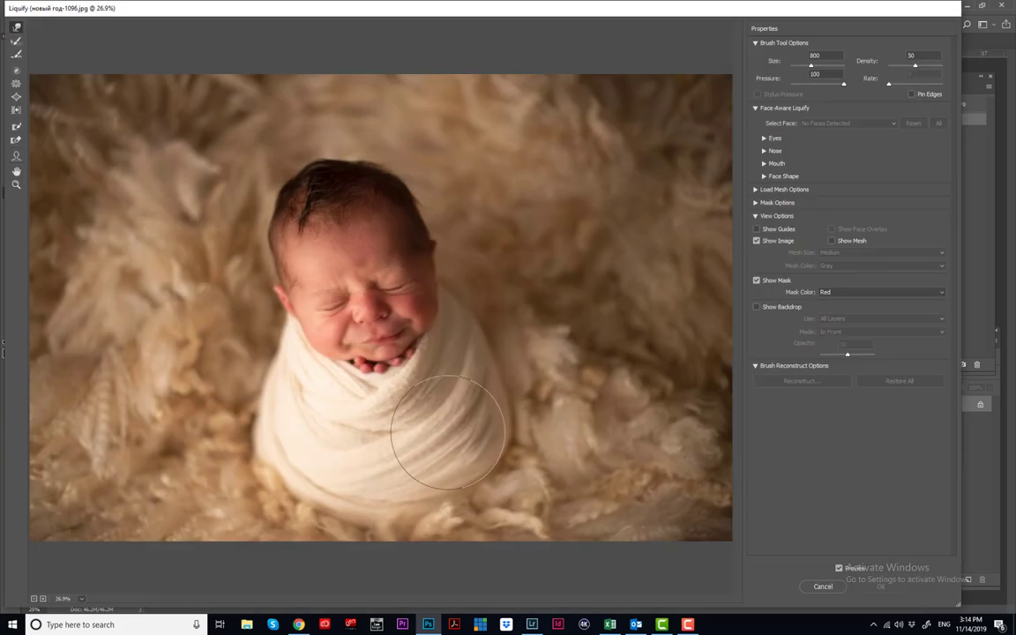
key("bracketright")
key("bracketright")
key("bracketright")
key("bracketright")
key("bracketright")
key("bracketright")
key("bracketright")
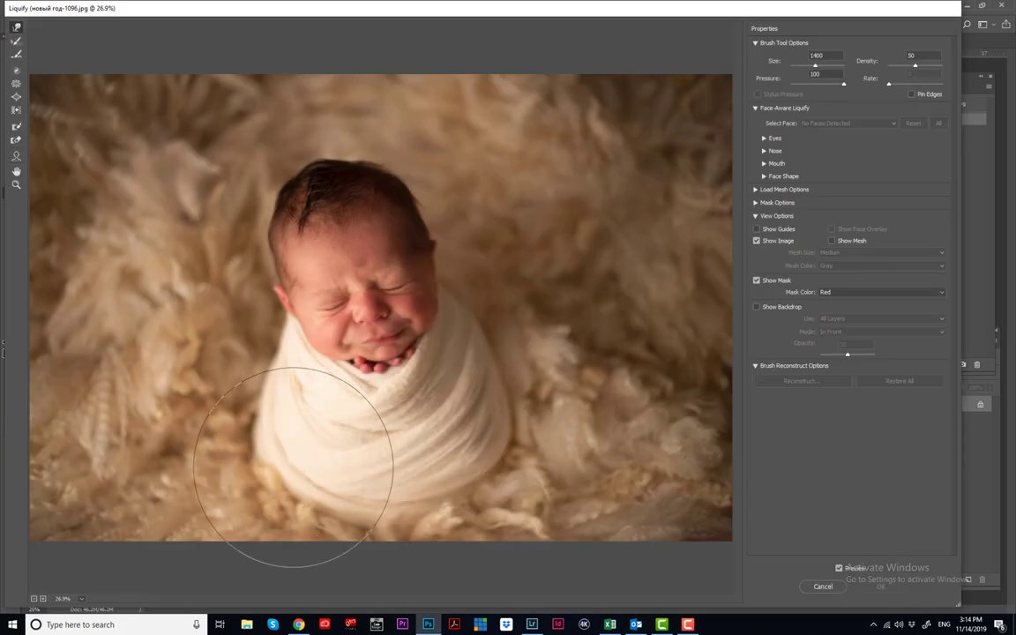
left_click_drag(295, 505, 227, 432)
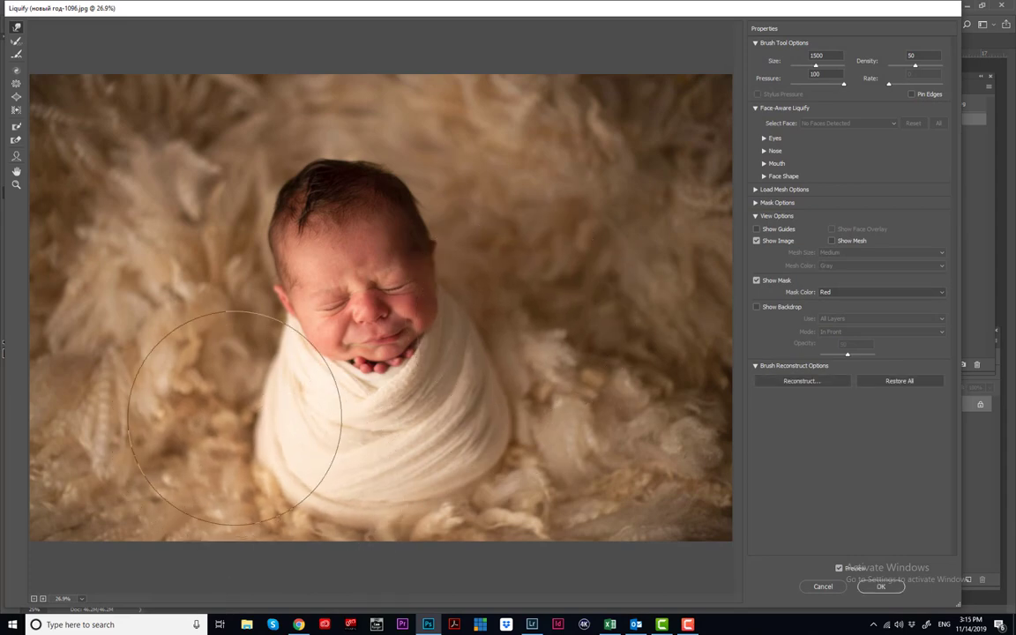
- Smooth the wrap's outline along its sides and lower edge, reducing the Liquify brush from 1200 px to 500 px
key("bracketleft")
key("bracketleft")
key("bracketleft")
mouse_move(259, 377)
left_mouse_down()
mouse_move(256, 385)
mouse_move(429, 521)
mouse_move(434, 511)
left_mouse_up()
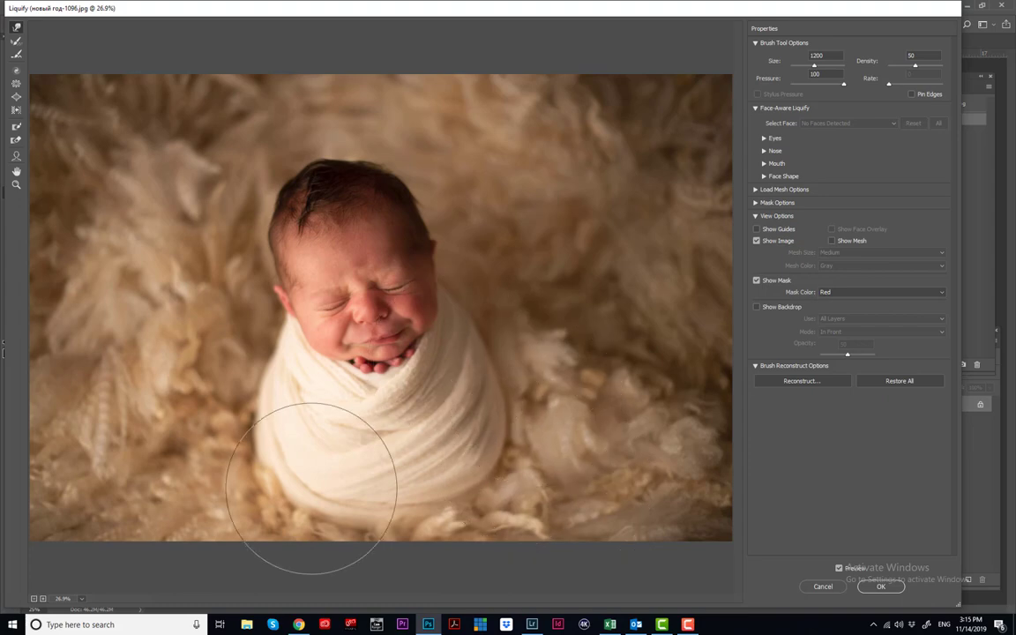
key("bracketleft")
key("bracketleft")
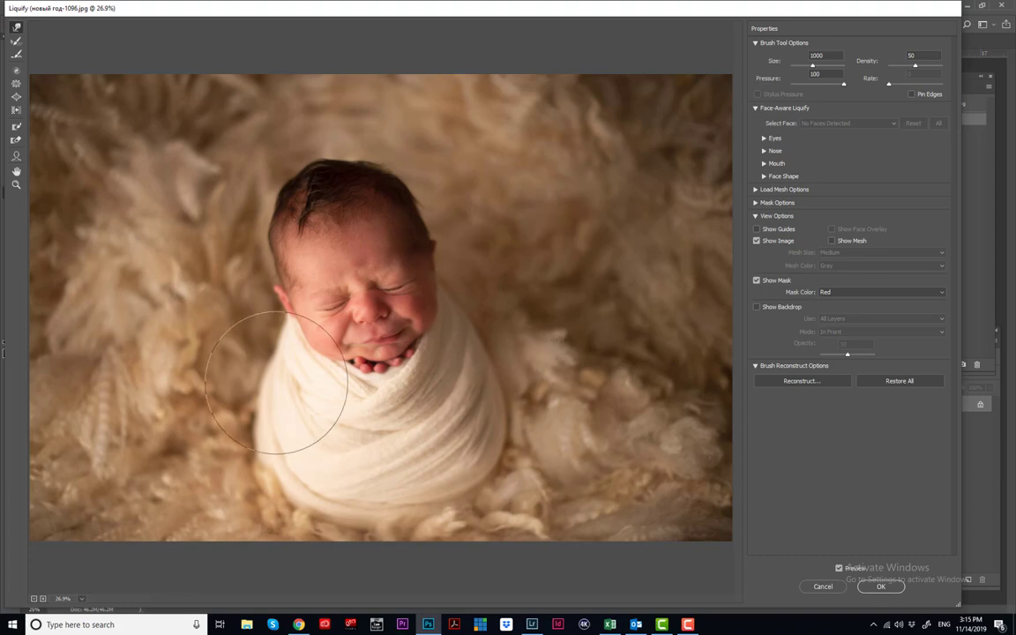
key("bracketleft")
key("bracketleft")
key("bracketleft")
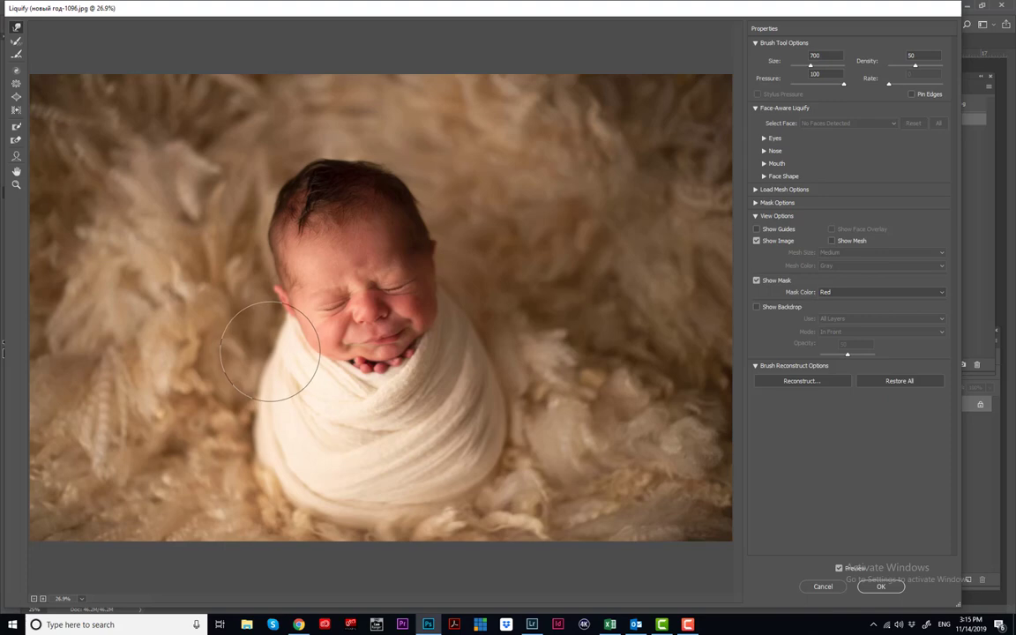
key("bracketleft")
key("bracketleft")
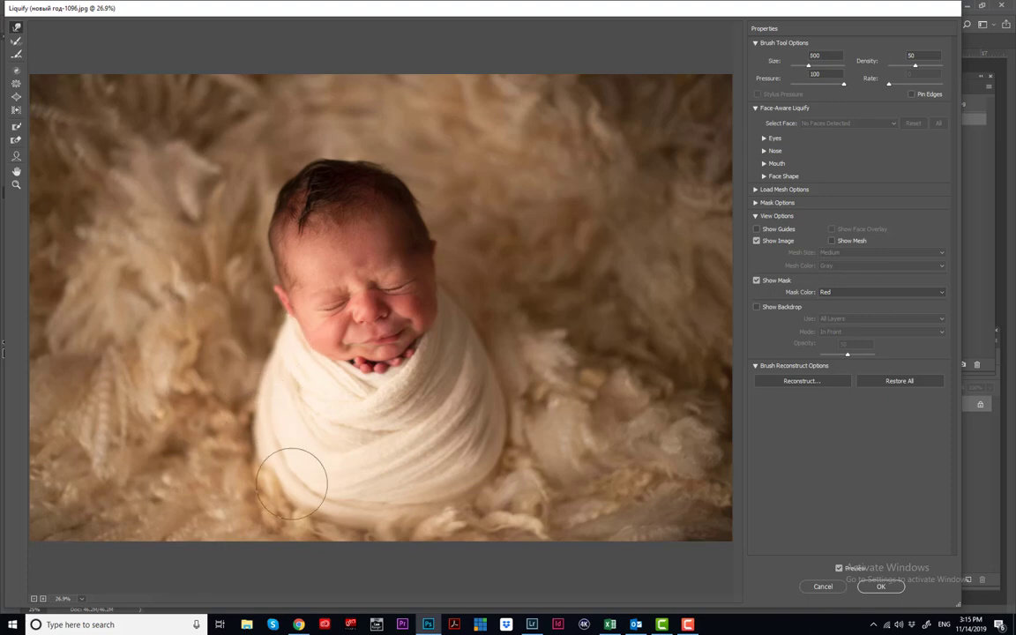
- Refine the wrap's shape with a 900 px warp brush and apply the Liquify filter
key("bracketright")
key("bracketright")
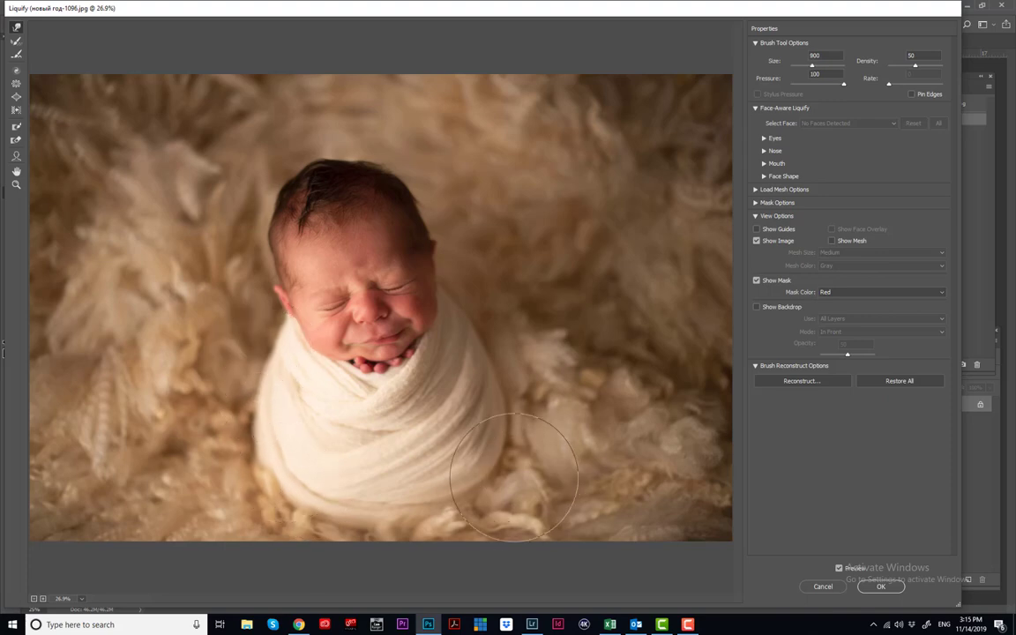
key("bracketright")
key("bracketright")
key("bracketright")
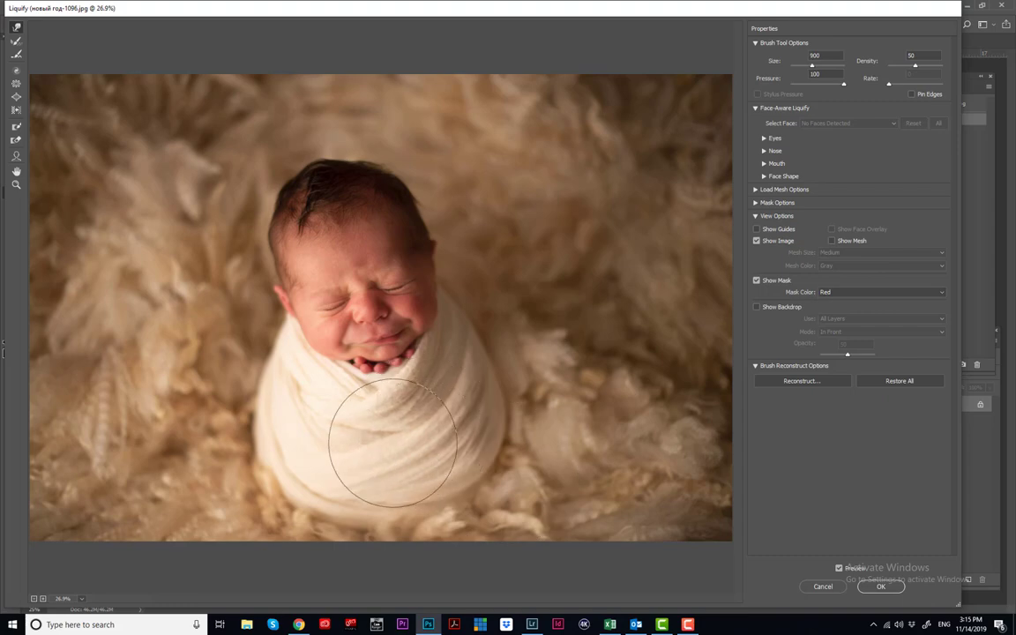
key("bracketleft")
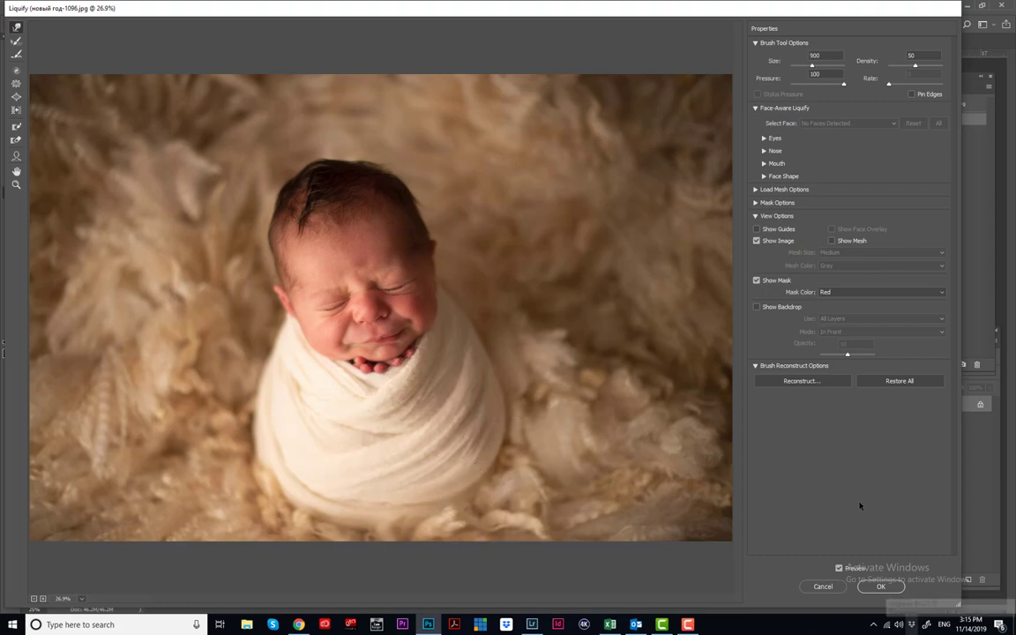
key("Return")
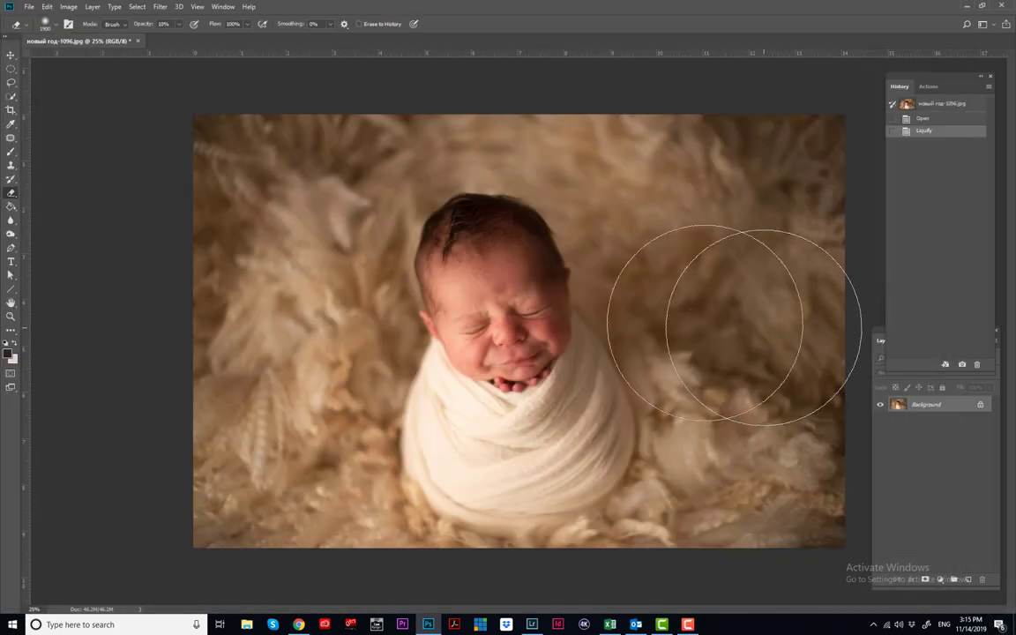
- Remove the skin blemishes on the baby's face with the Patch tool and clear the selection
key("z")
triple_click(521, 348)
key("j")
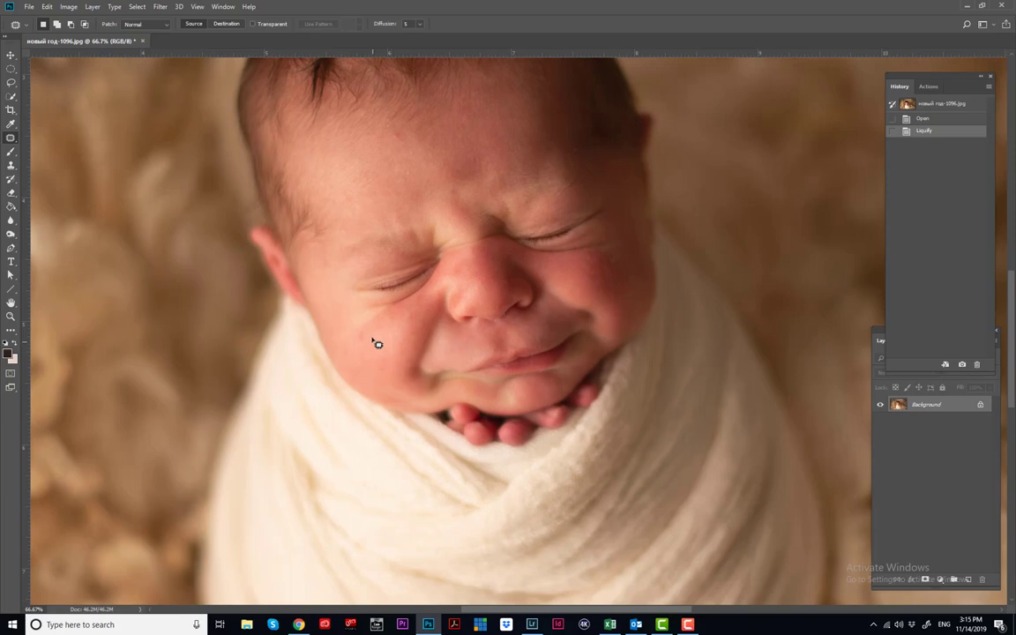
left_click_drag(372, 347, 494, 280)
key("ctrl+d")
- Duplicate the Background layer as Layer 1
key("z")
left_click(515, 286, "alt")
left_click(520, 278, "alt")
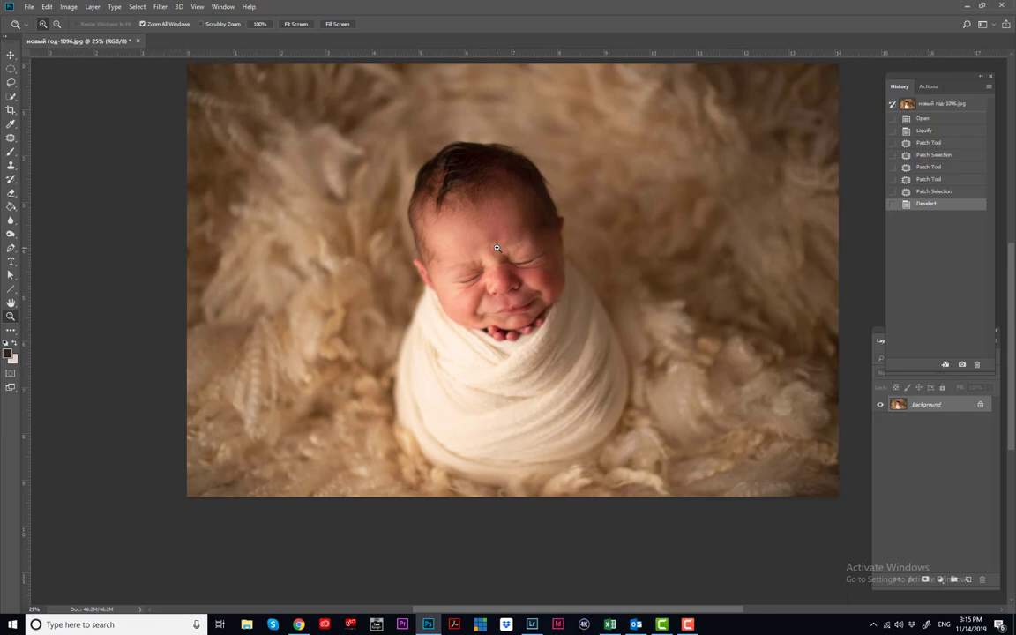
left_click(459, 223)
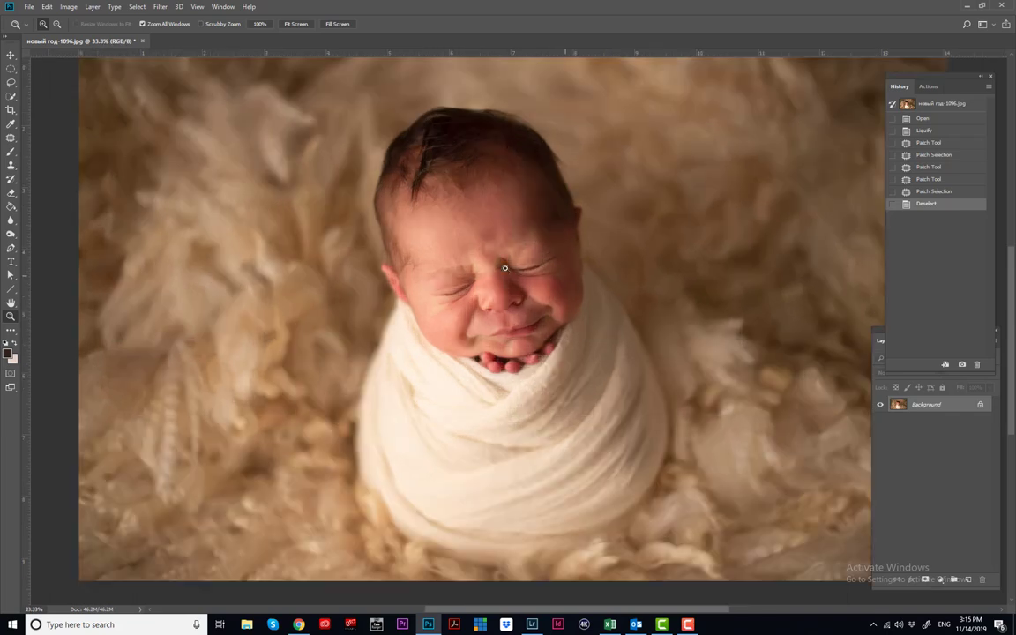
key("ctrl+j")
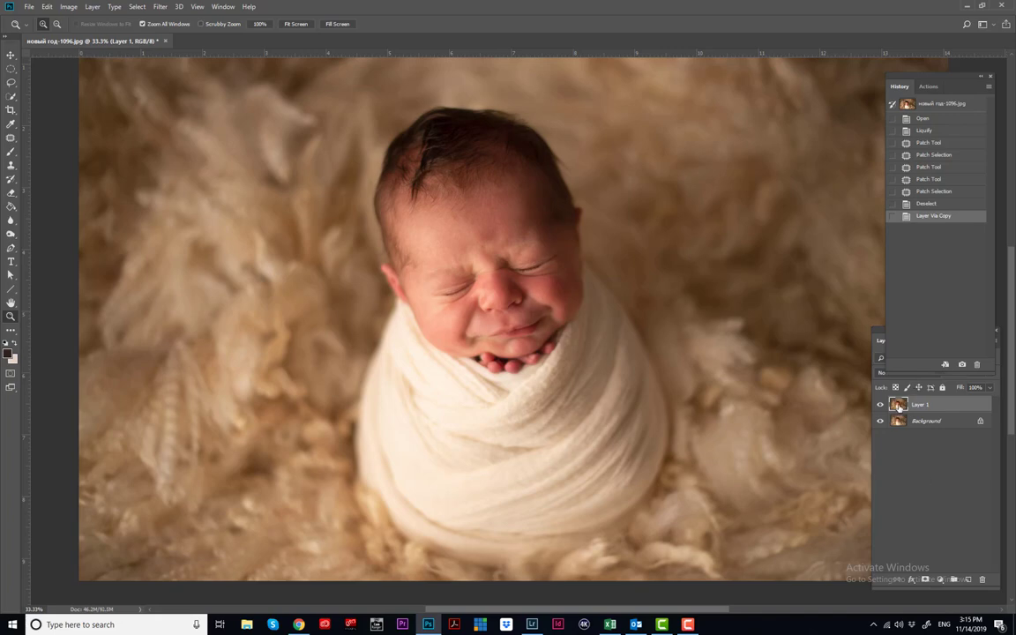
- Apply Hue/Saturation to Layer 1's Reds with a test hue of -180, narrowing the range to 343°/347° and 14°/17°
key("ctrl+u")
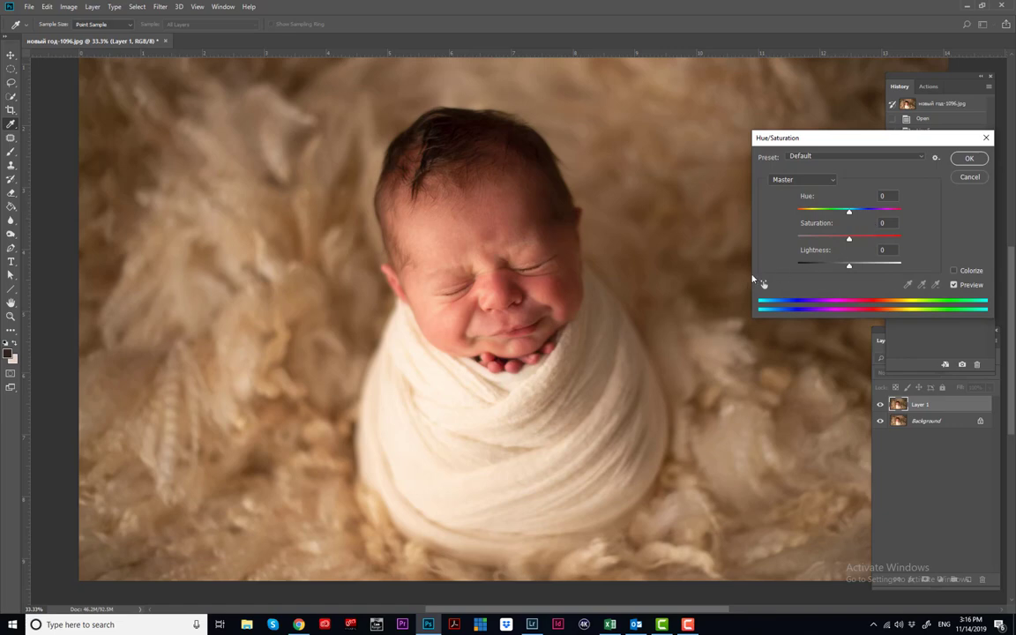
left_click(793, 179)
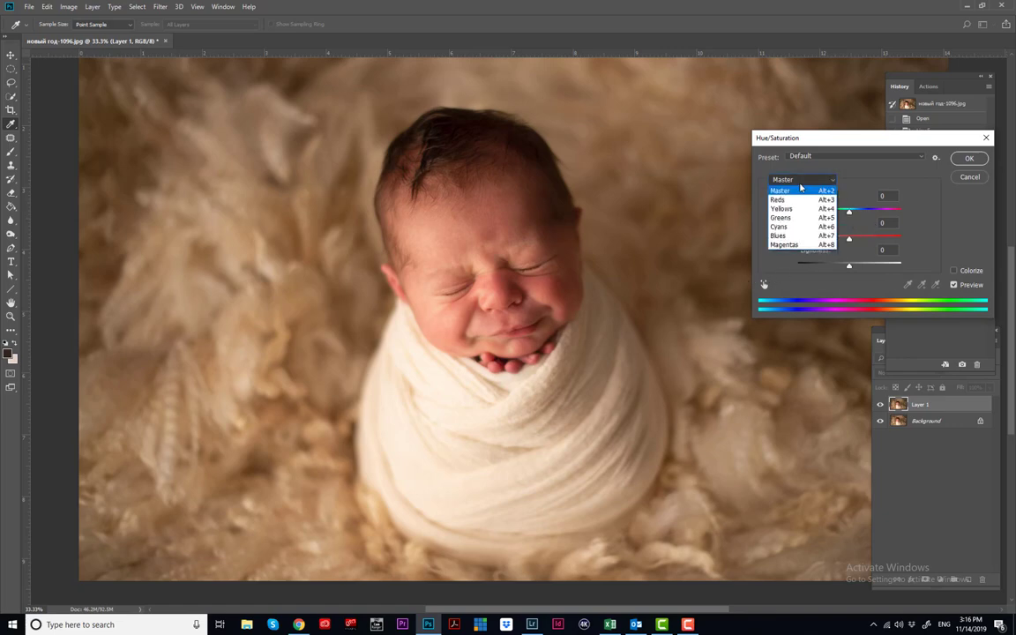
left_click(788, 200)
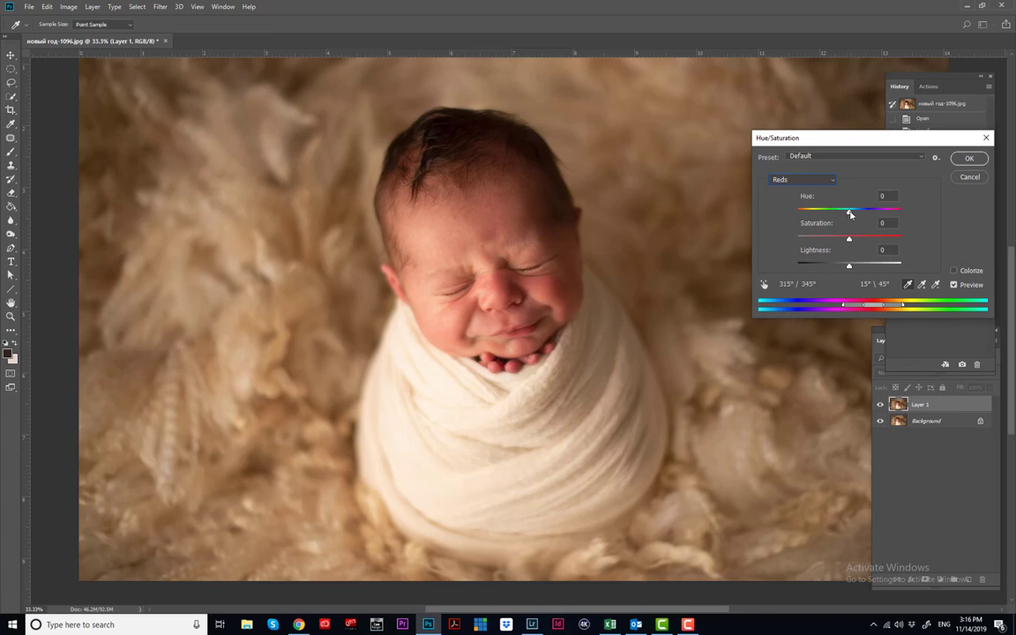
left_click_drag(849, 214, 796, 214)
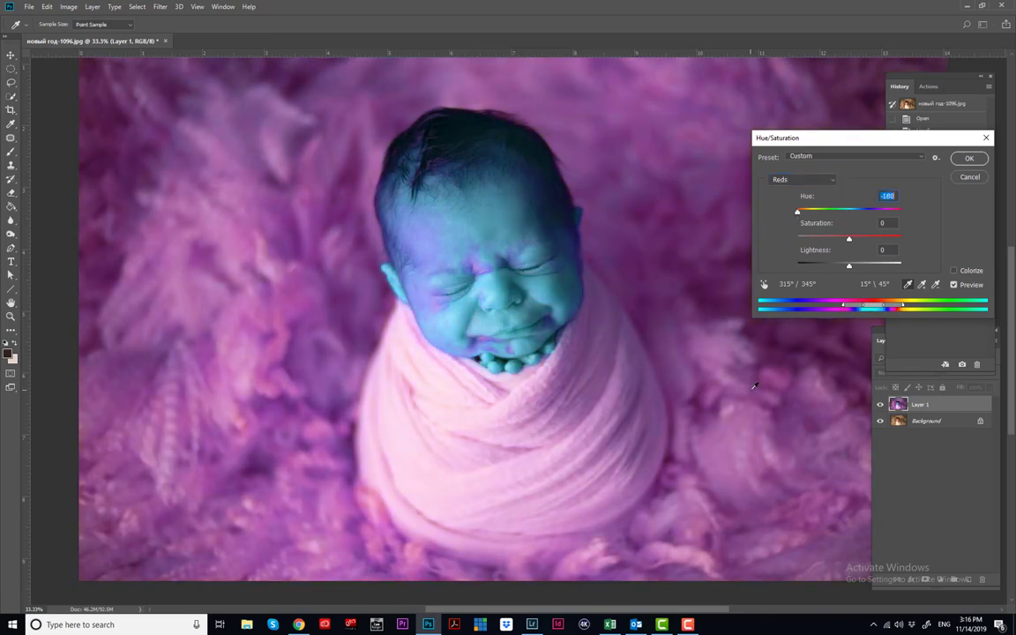
left_click_drag(842, 307, 883, 307)
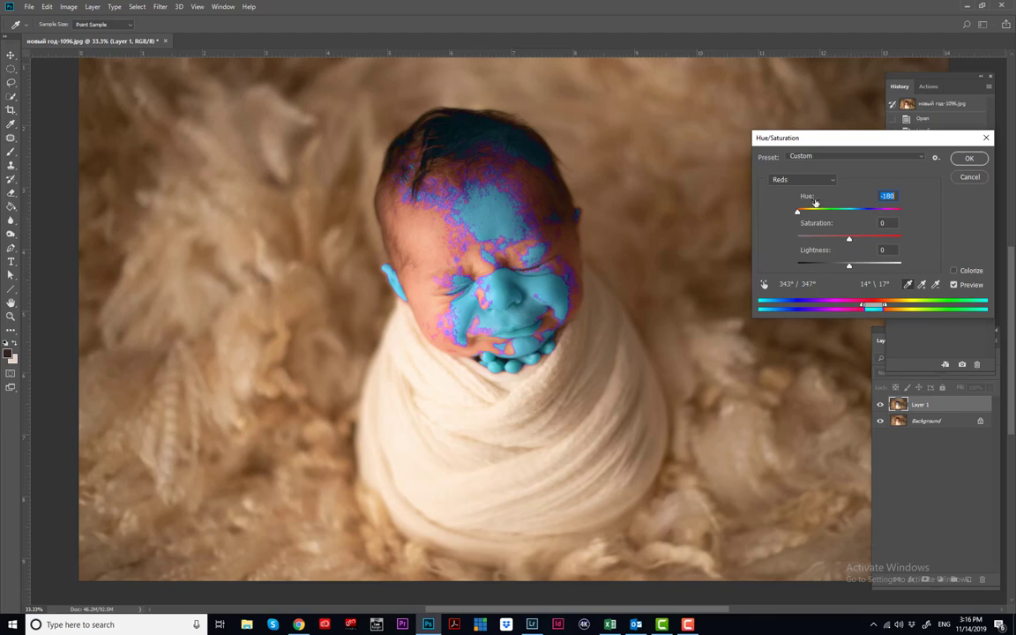
- Set the Reds hue to 2 and saturation to 2, and apply the Hue/Saturation adjustment
type("0")
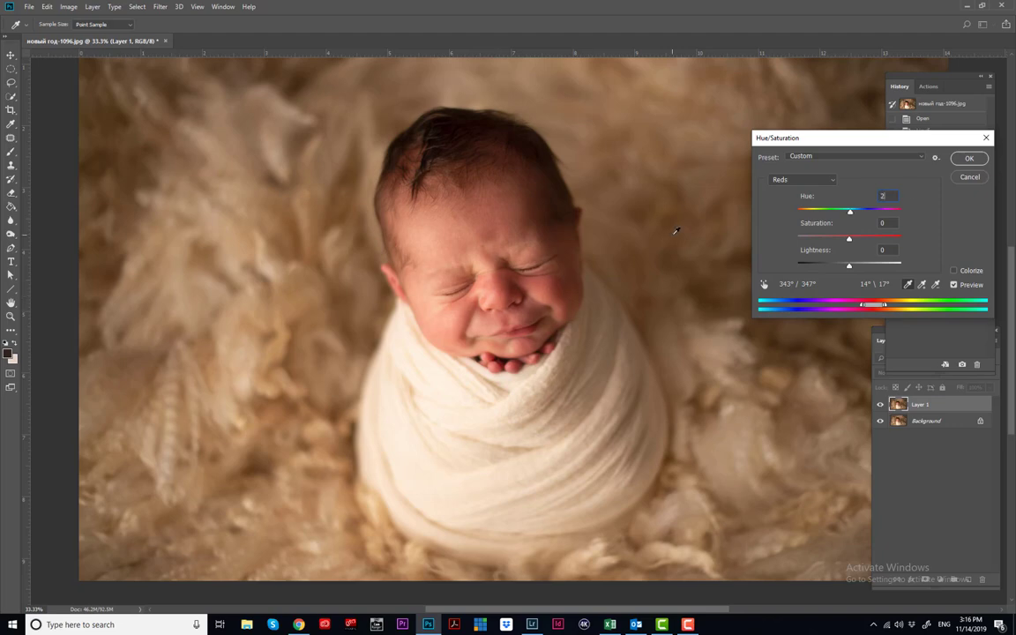
left_click_drag(850, 214, 854, 215)
type("2")
key("Tab")
type("2")
key("Return")
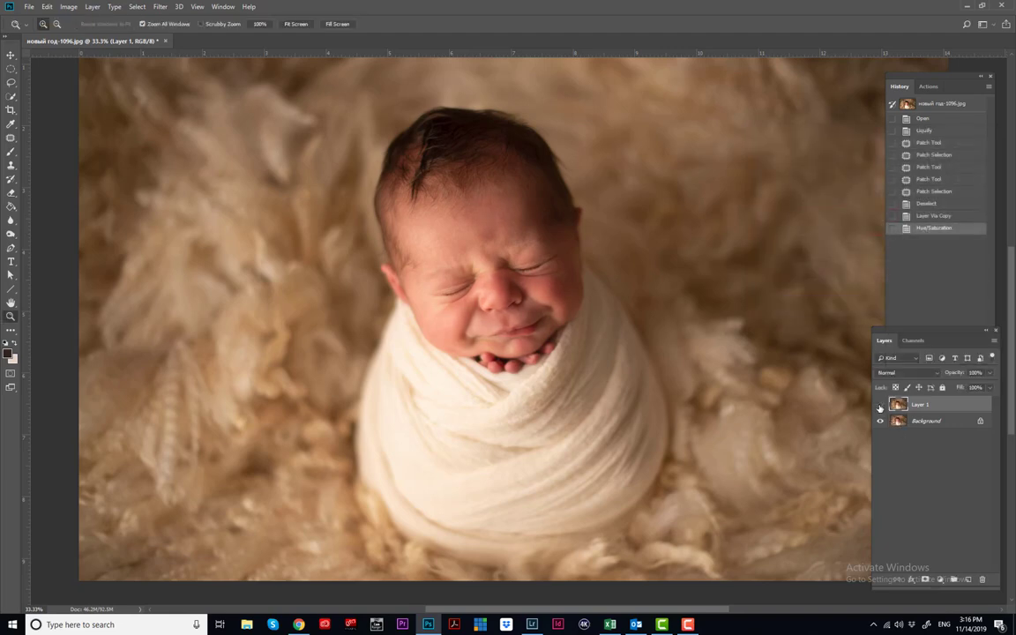
- Slightly lower Layer 1's opacity and merge the visible layers into the Background
left_click(879, 405)
mouse_move(953, 373)
left_mouse_down()
mouse_move(877, 336)
mouse_move(855, 339)
mouse_move(949, 374)
left_mouse_up()
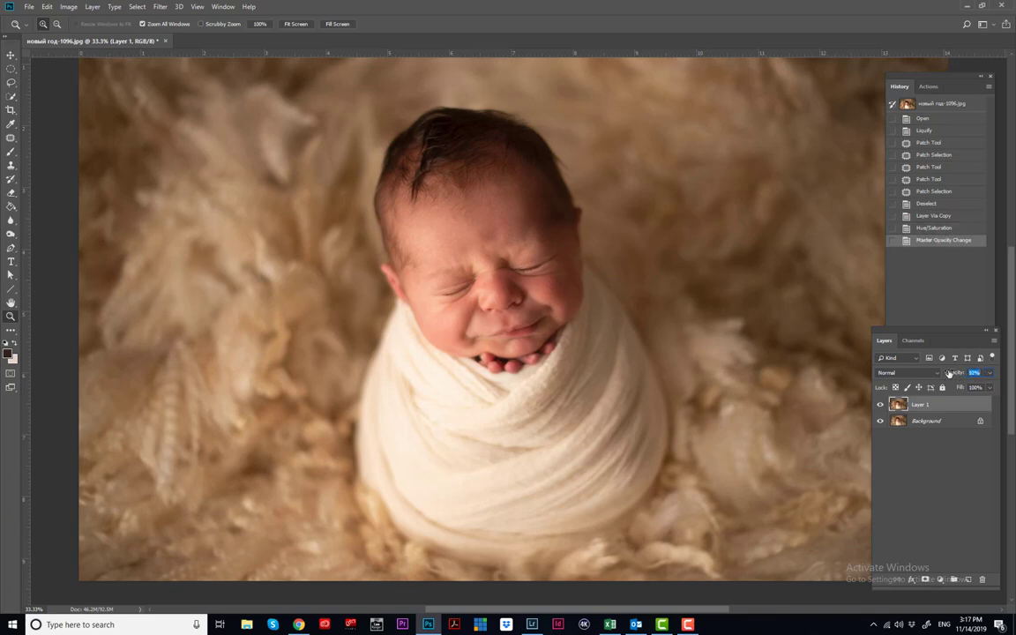
key("ctrl+shift+e")
left_click(716, 334, "alt")
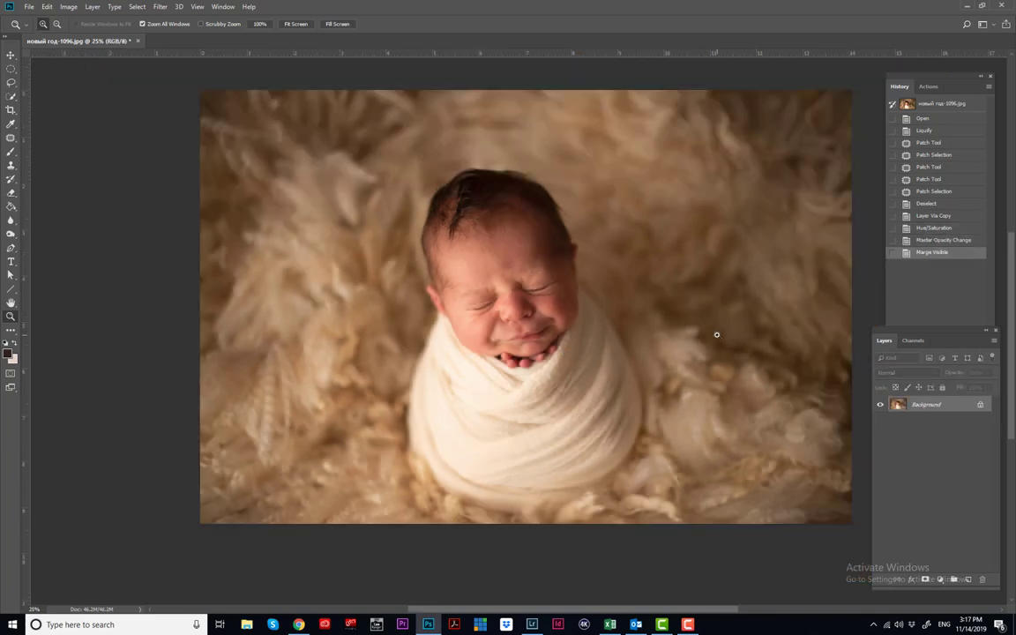
- Run Action 6 from the SEP15-KelleyRyden action set on the image
left_click(928, 86)
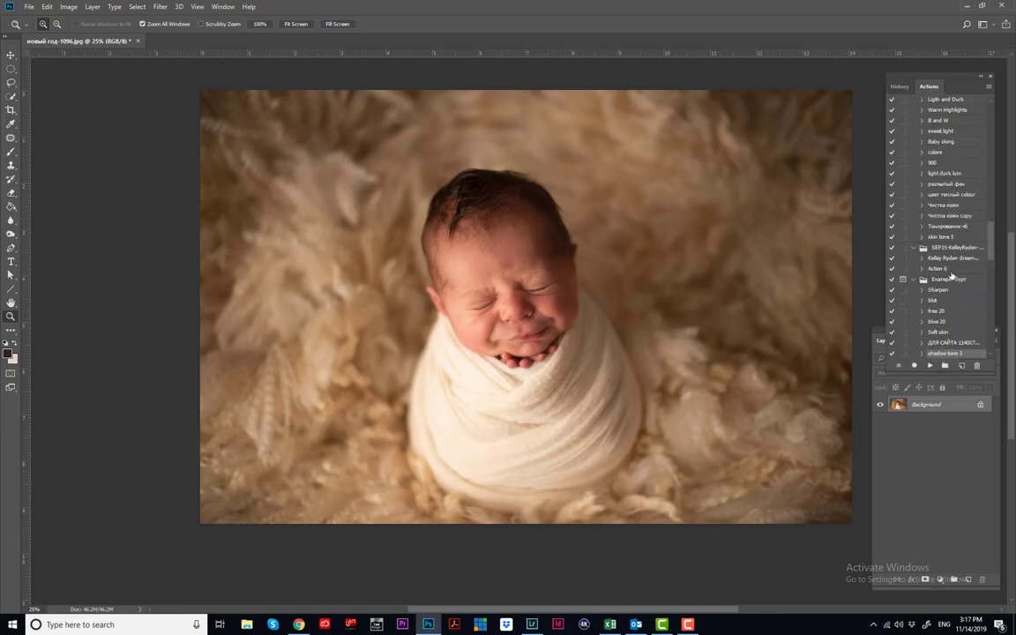
left_click(953, 258)
left_click(931, 365)
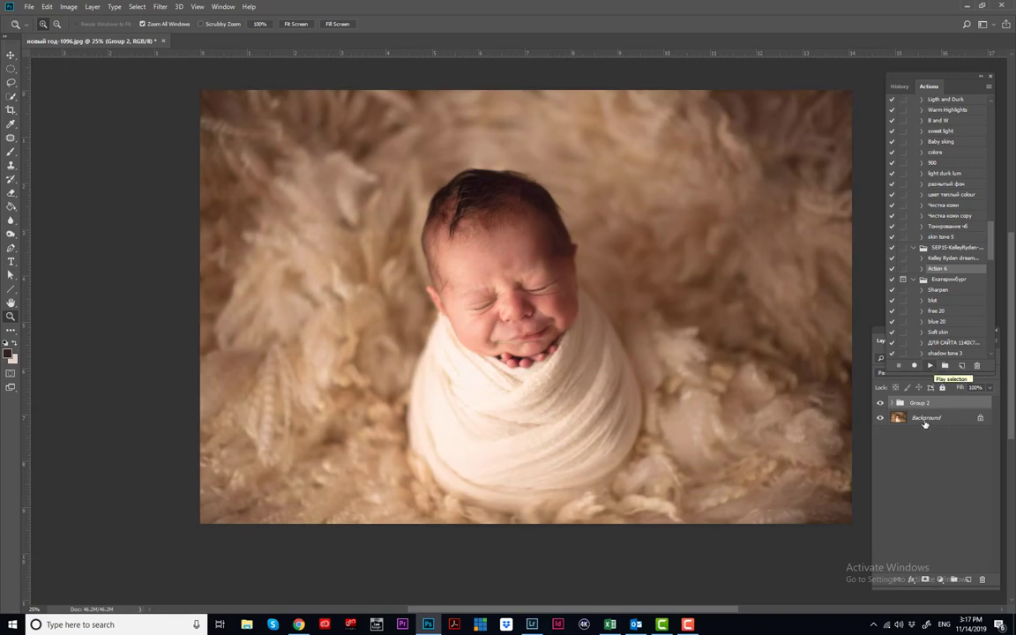
- Expand Group 2 and set the lowest dreamy rose layer's opacity to 5%
left_click_drag(879, 339, 747, 157)
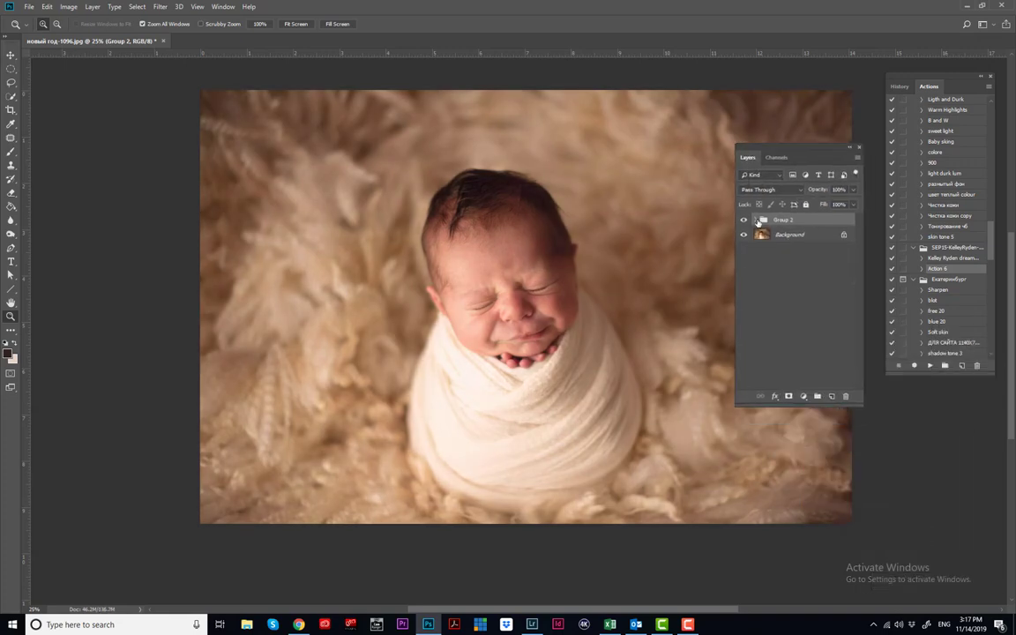
left_click(756, 219)
left_click_drag(858, 277, 855, 381)
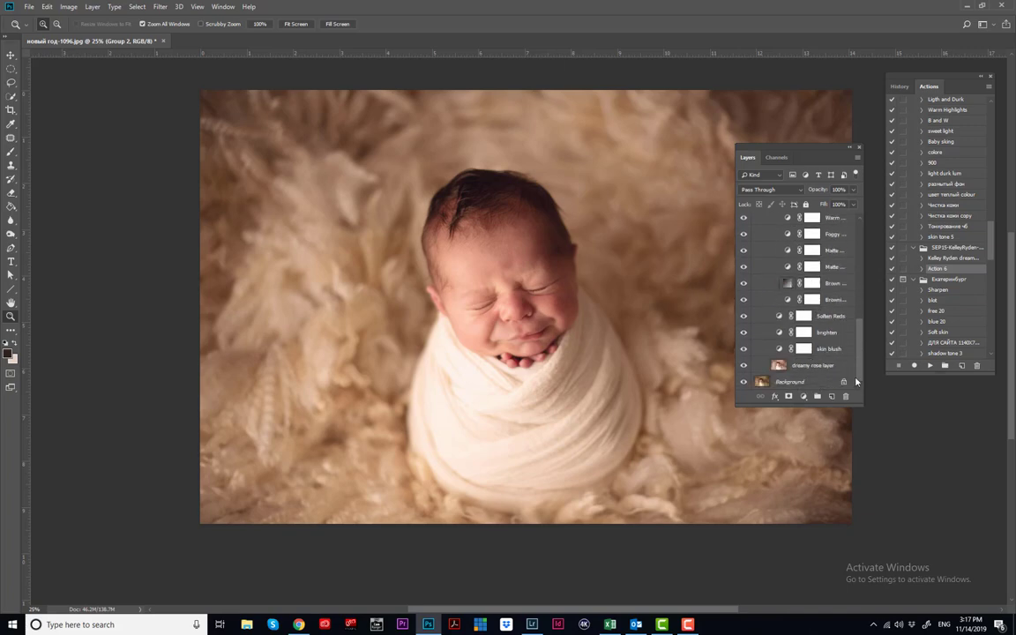
left_click(844, 366)
left_click(837, 189)
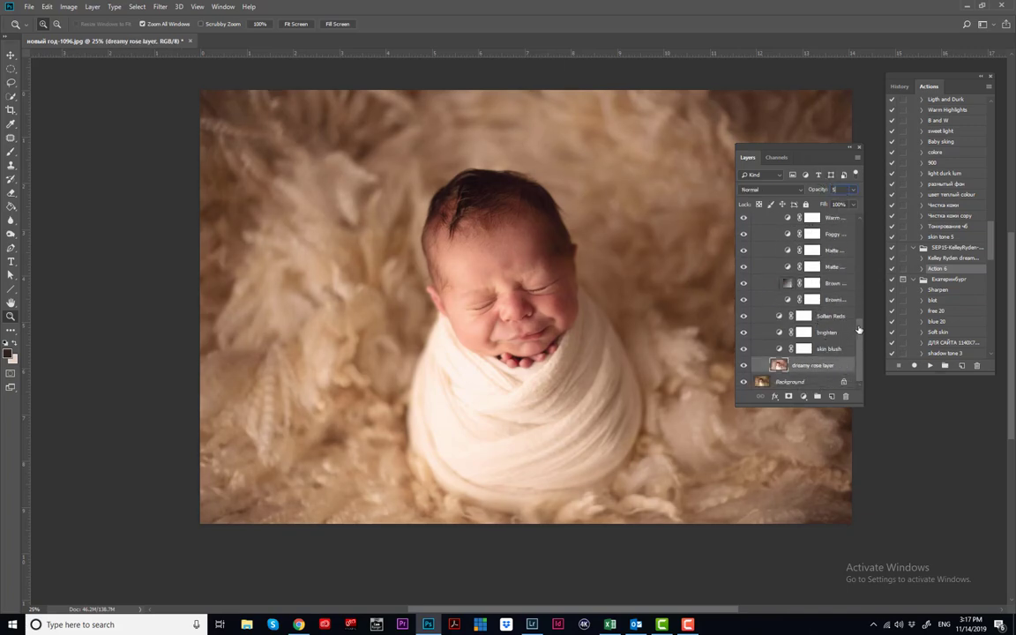
- Set the opacity of the brown tone group inside Group 1 to 20%
scroll(857, 299, "up", 3)
left_click(801, 267)
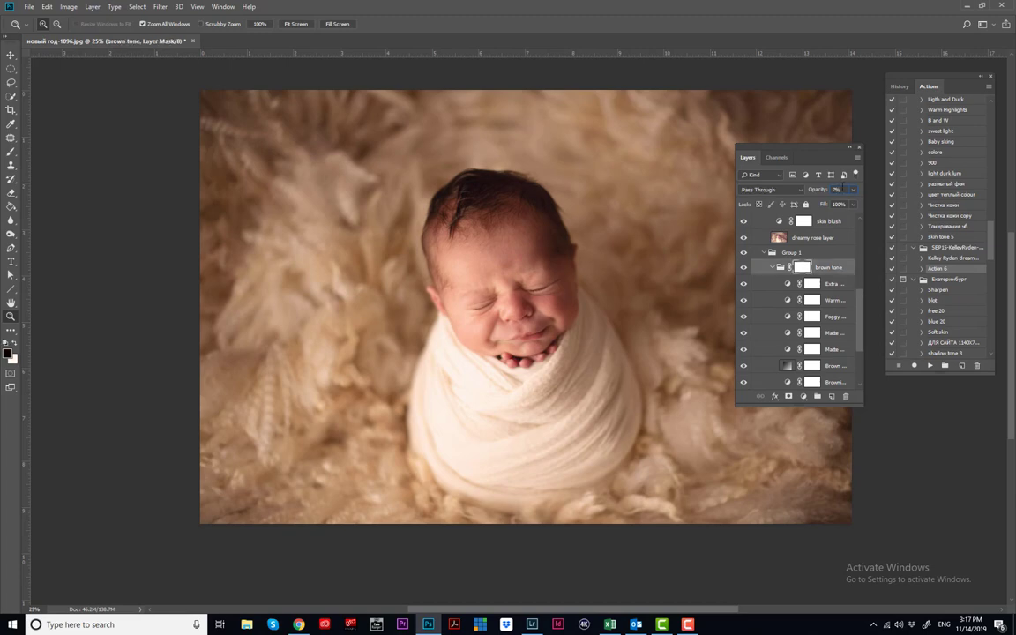
left_click(837, 188)
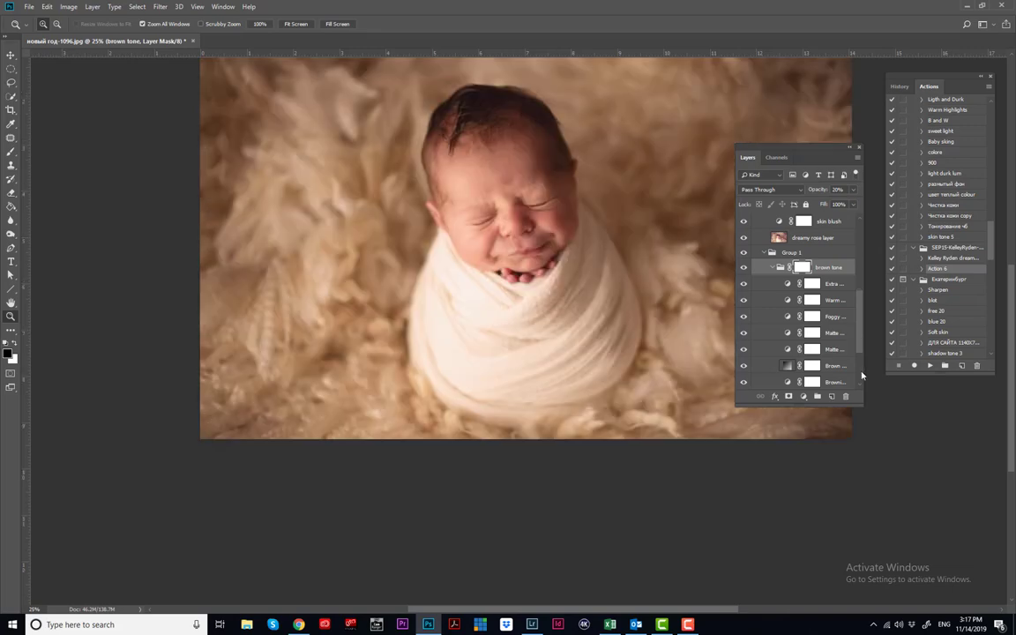
- Set the lowest dreamy rose layer's opacity to 2% and collapse Group 2
scroll(842, 362, "down", 3)
left_click(838, 366)
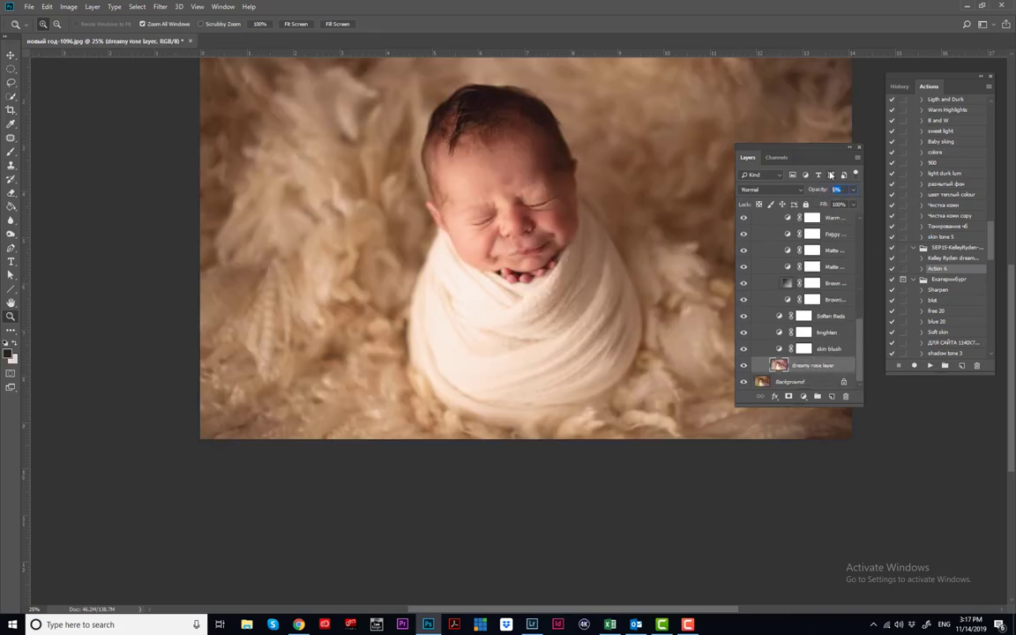
scroll(859, 338, "up", 5)
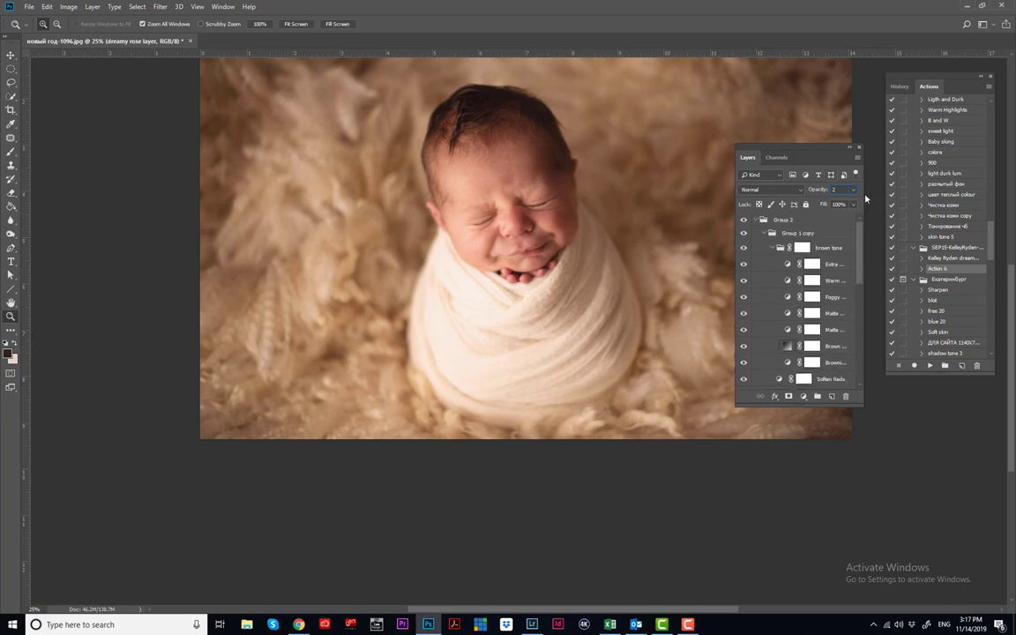
left_click(754, 220)
left_click_drag(650, 215, 624, 279)
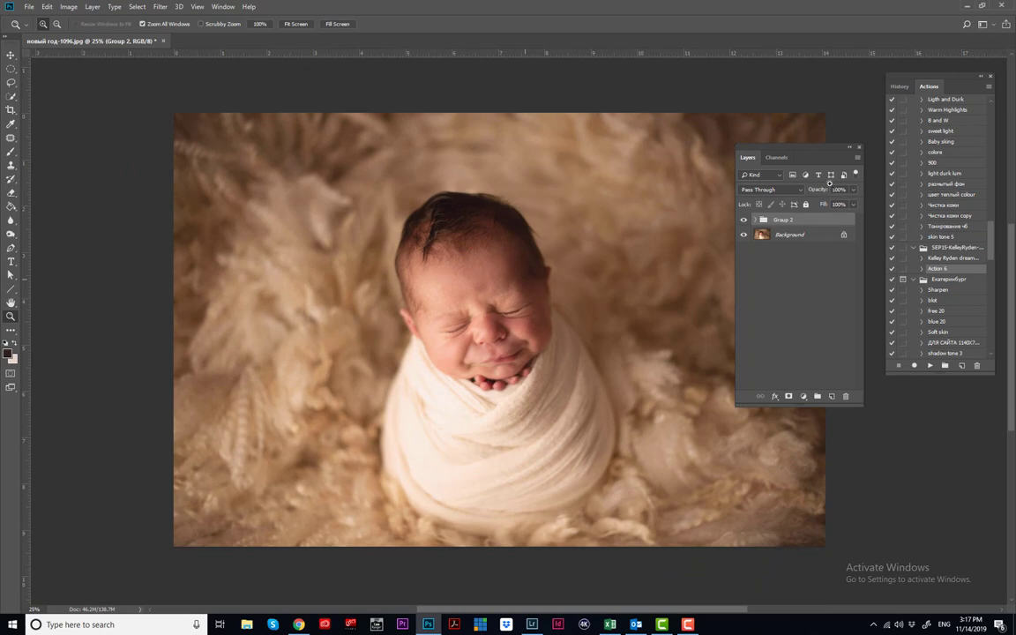
- Set Group 2's opacity to 50% and merge the visible layers into the Background
mouse_move(820, 192)
left_mouse_down()
mouse_move(838, 191)
mouse_move(816, 189)
left_mouse_up()
type("50")
key("Delete")
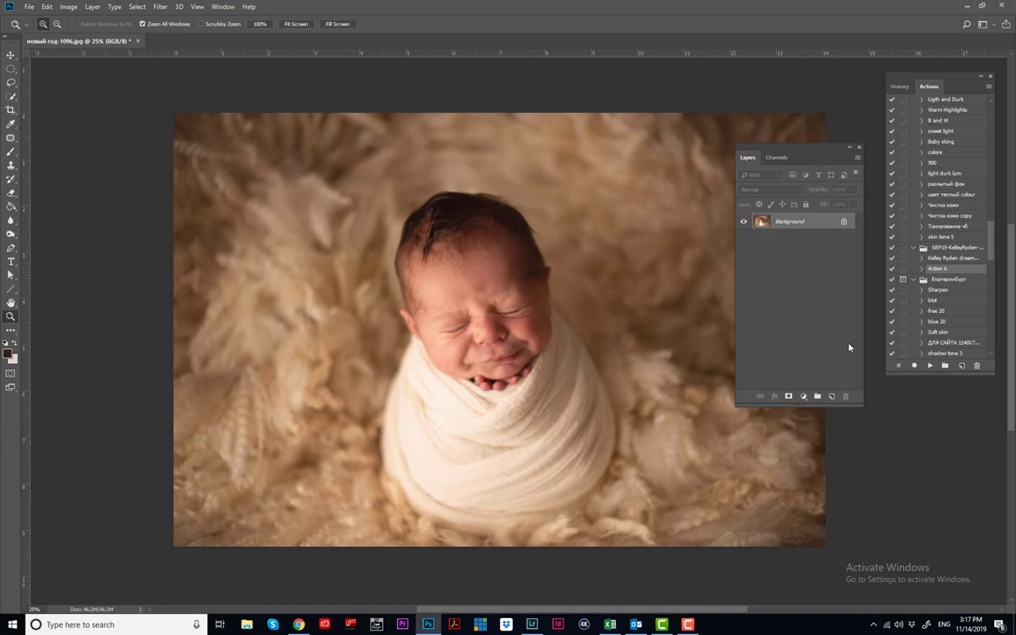
- Run the shadow tone 3 action on the merged Background layer
left_click_drag(792, 152, 965, 342)
scroll(949, 220, "down", 3)
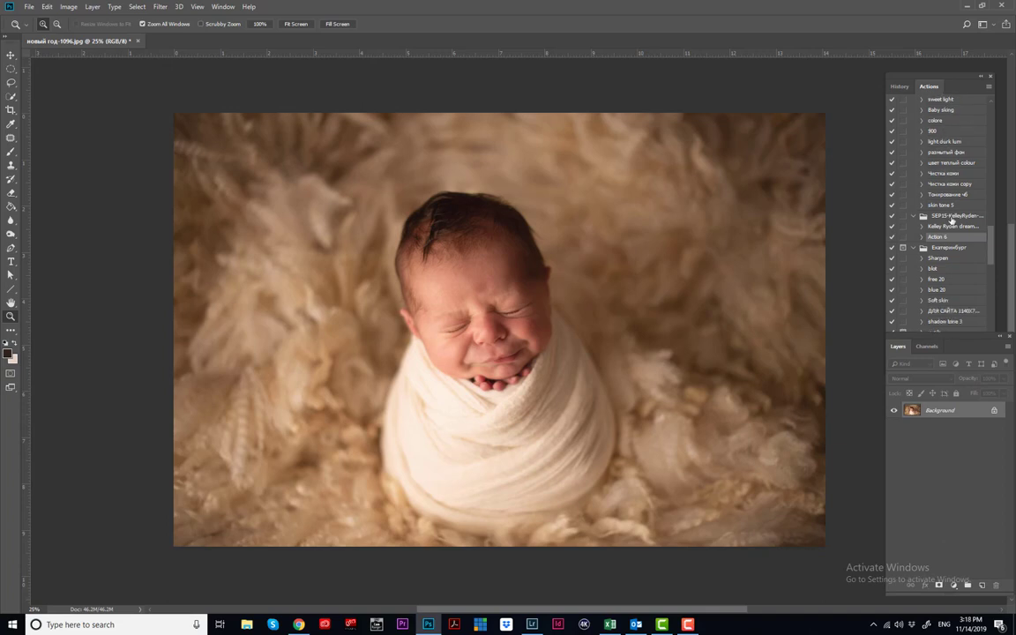
left_click(950, 302)
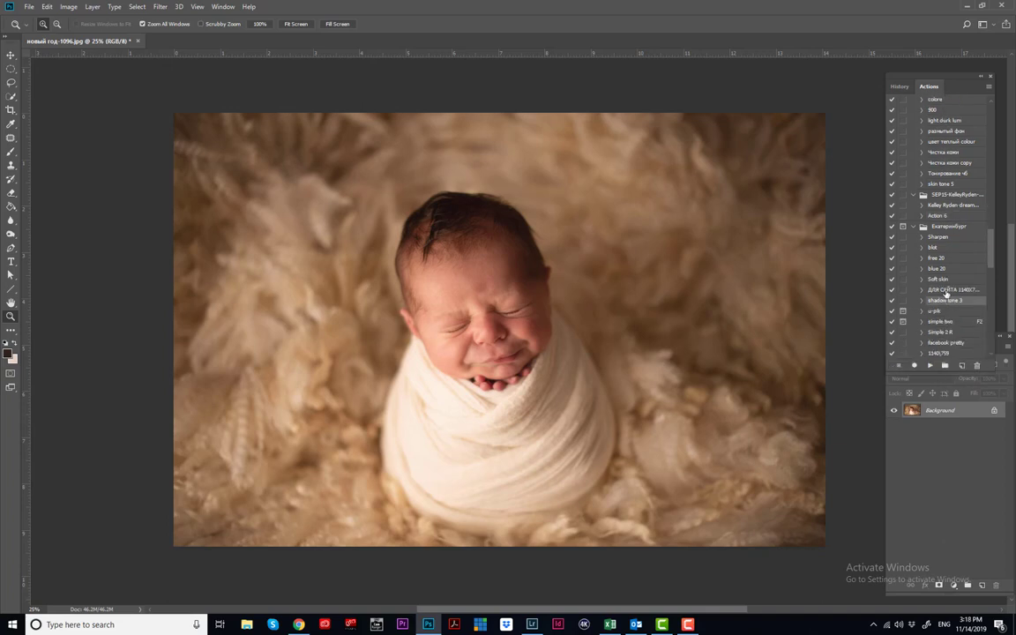
left_click(931, 367)
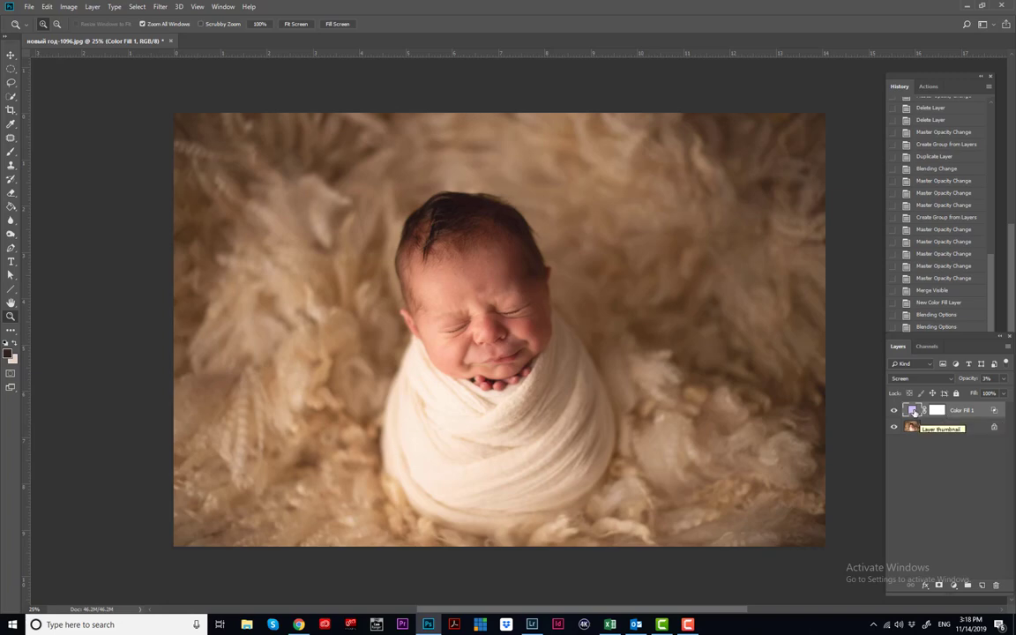
- Recolor the Color Fill 1 layer with brown aa8766 sampled from the upper fur background
double_click(913, 410)
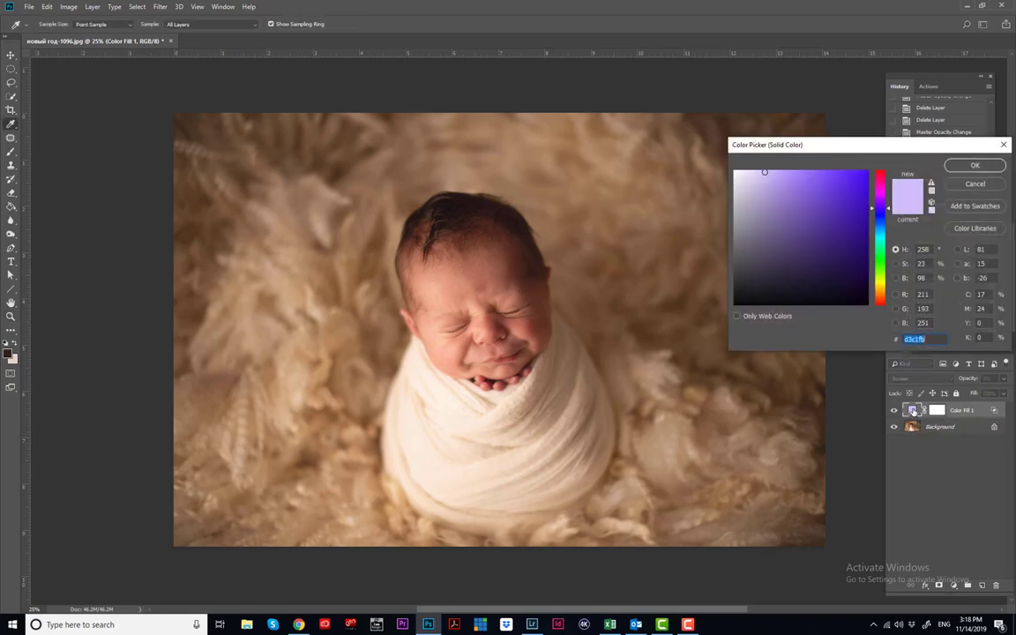
left_click(550, 190)
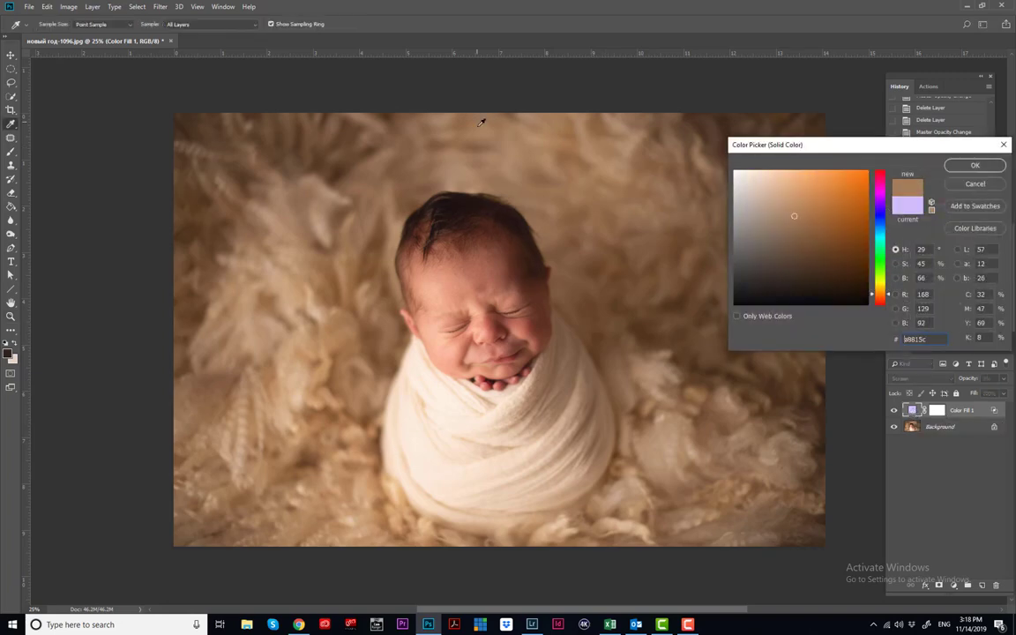
left_click(600, 129)
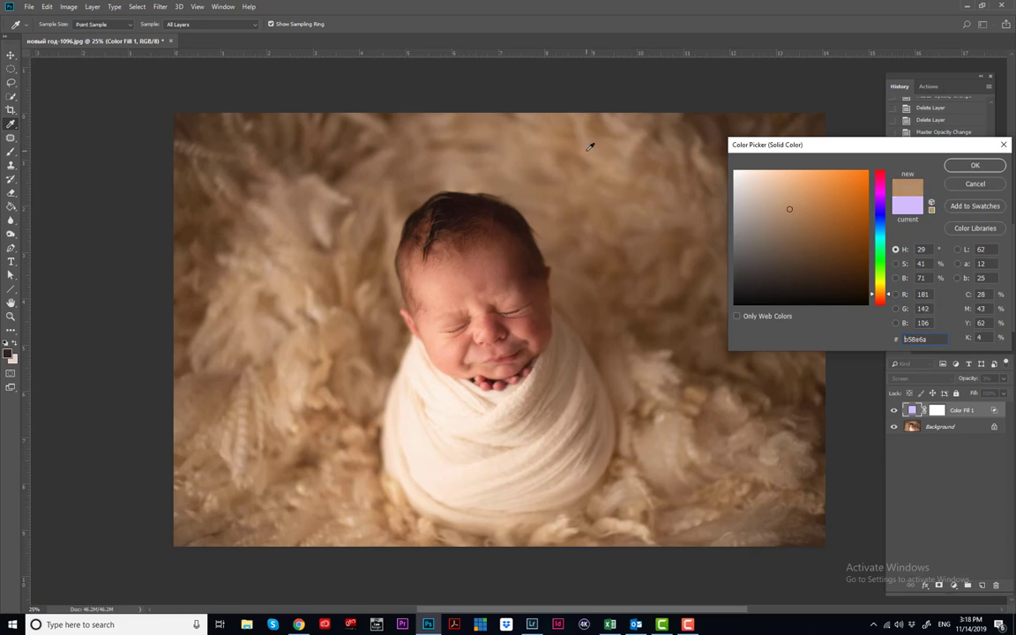
left_click(584, 113)
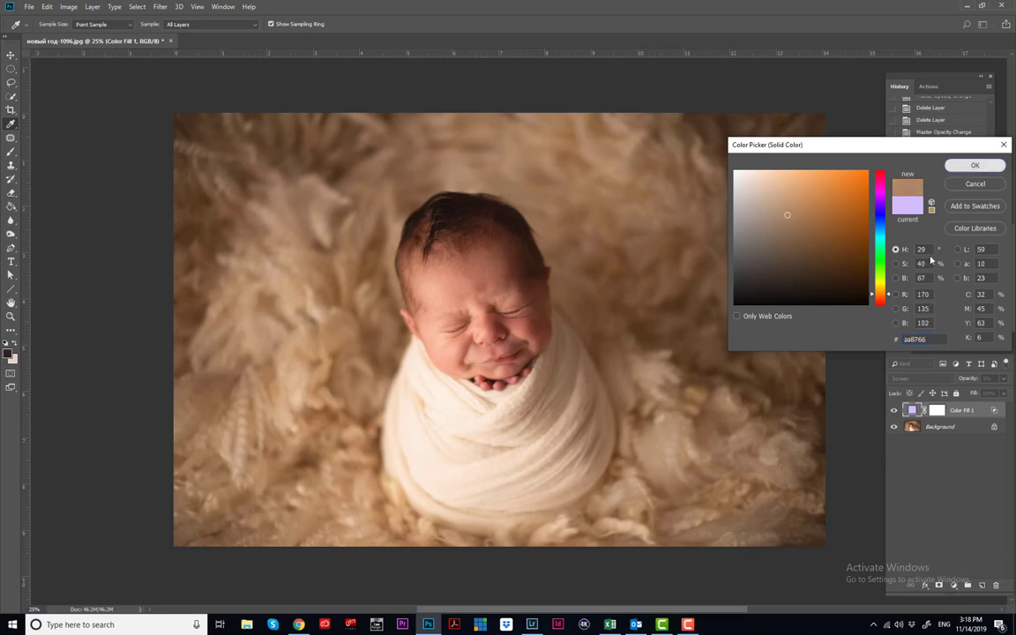
left_click(974, 165)
- Set the Color Fill 1 layer's opacity to 10%
left_click_drag(971, 379, 972, 378)
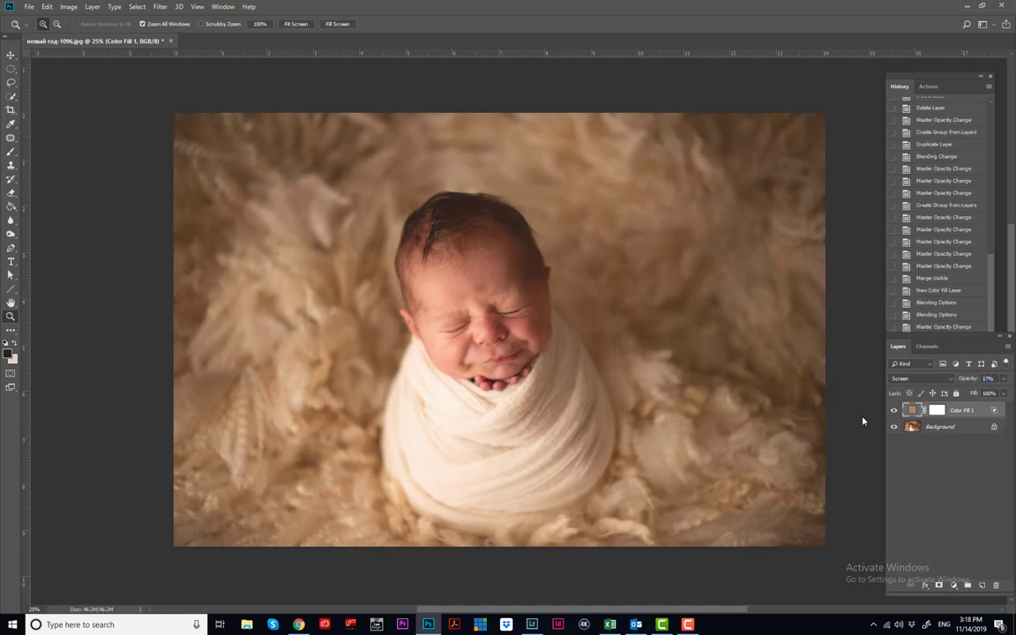
left_click(964, 379)
type("10")
left_click(935, 468)
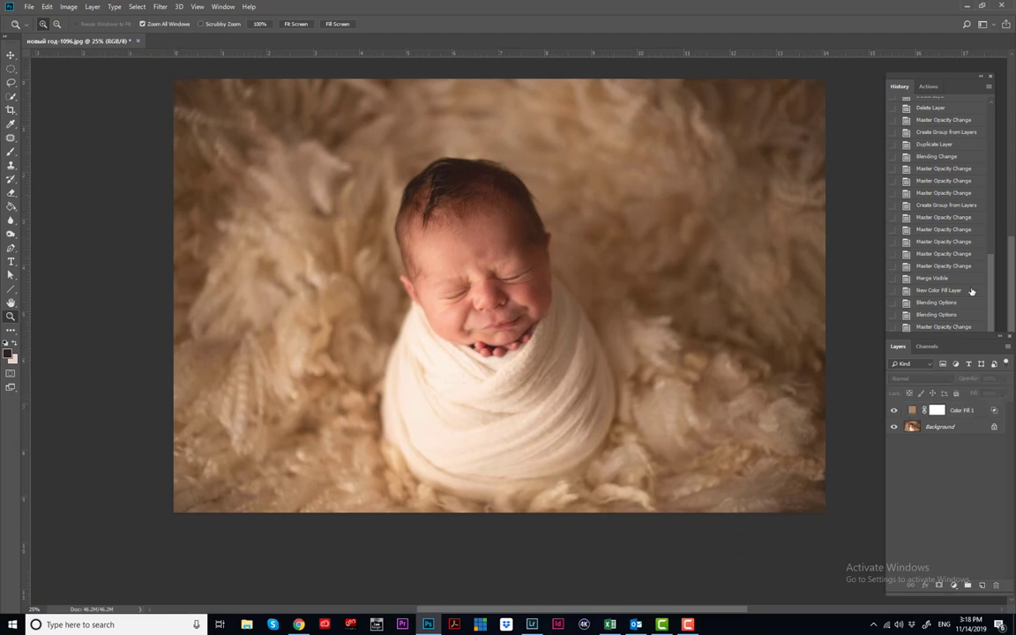
- Roll the history back to the first Blending Options state, then merge the visible layers beneath a new blank layer
left_click(936, 302)
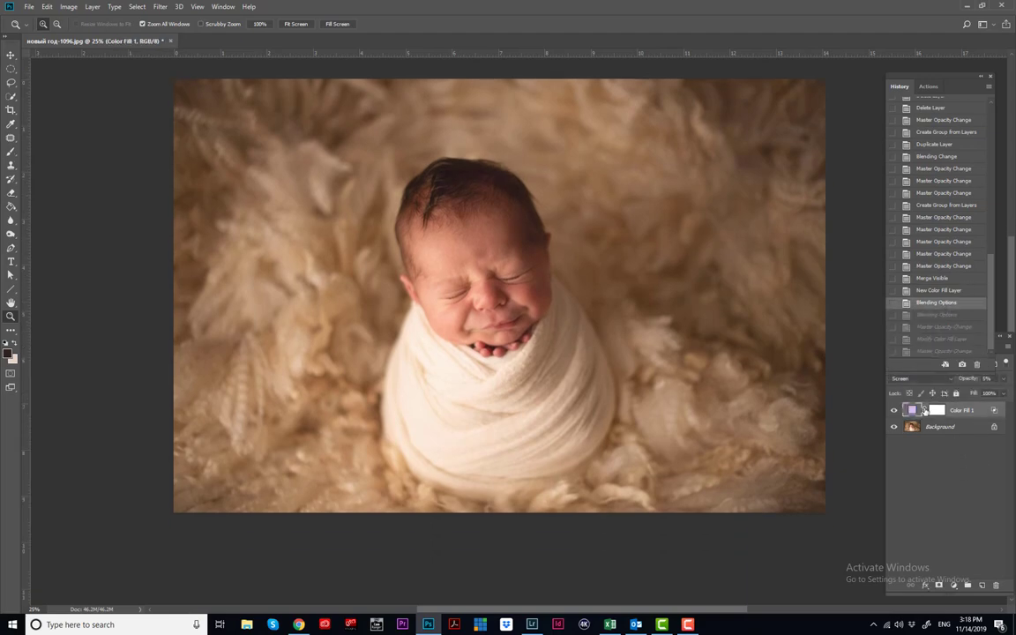
left_click(898, 391)
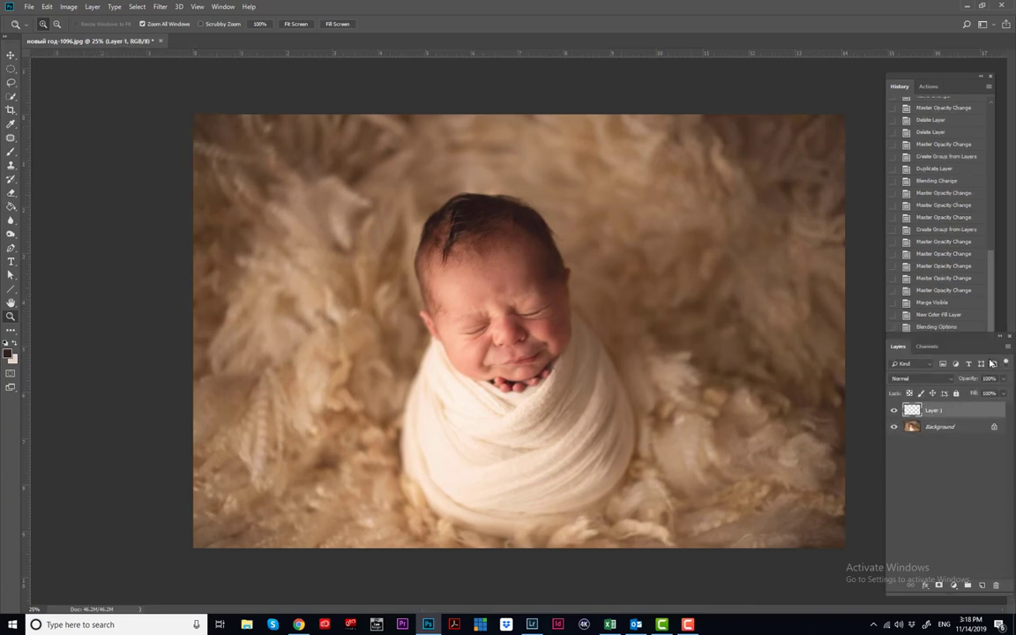
- Fill the blank Layer 1 with a light tan color sampled from the fur beside the wrap using the Paint Bucket
key("g")
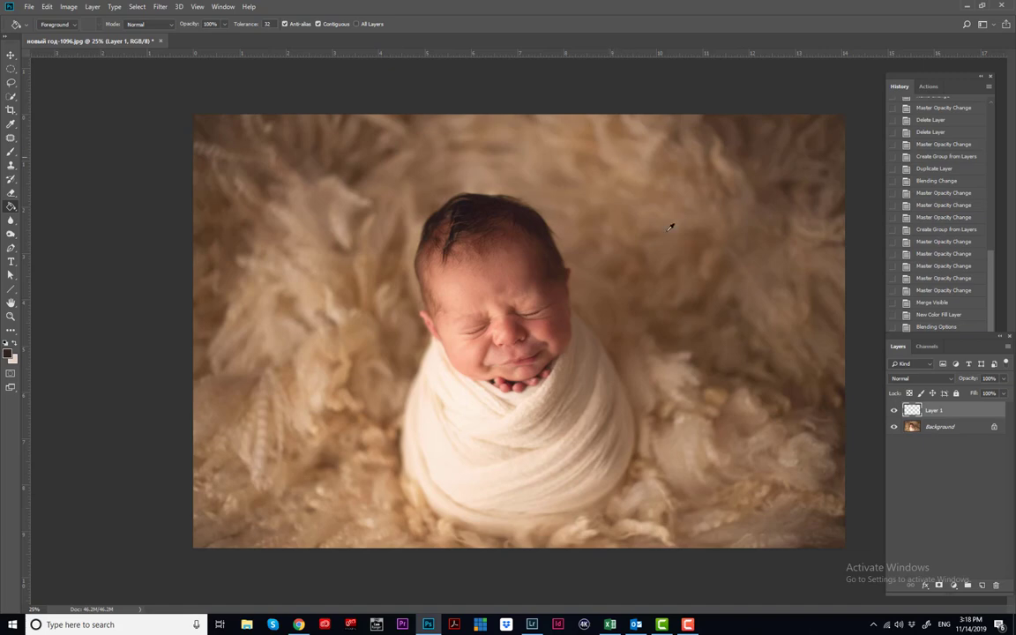
left_click(694, 450, "alt")
left_click(694, 460)
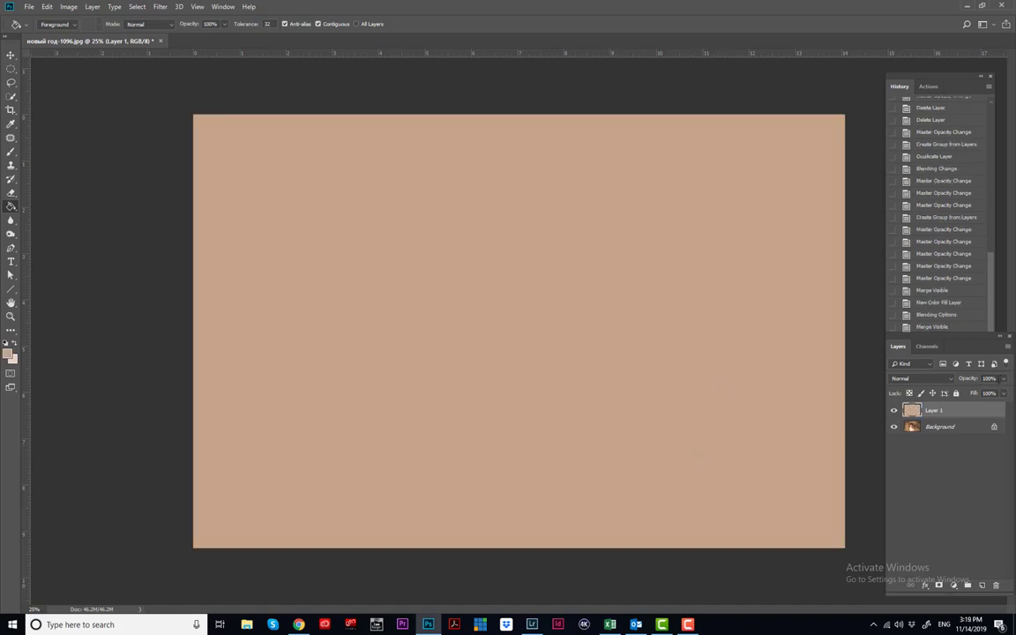
- Set the tan Layer 1's opacity to 80% and switch to the Elliptical Marquee tool
left_click(988, 377)
type("80")
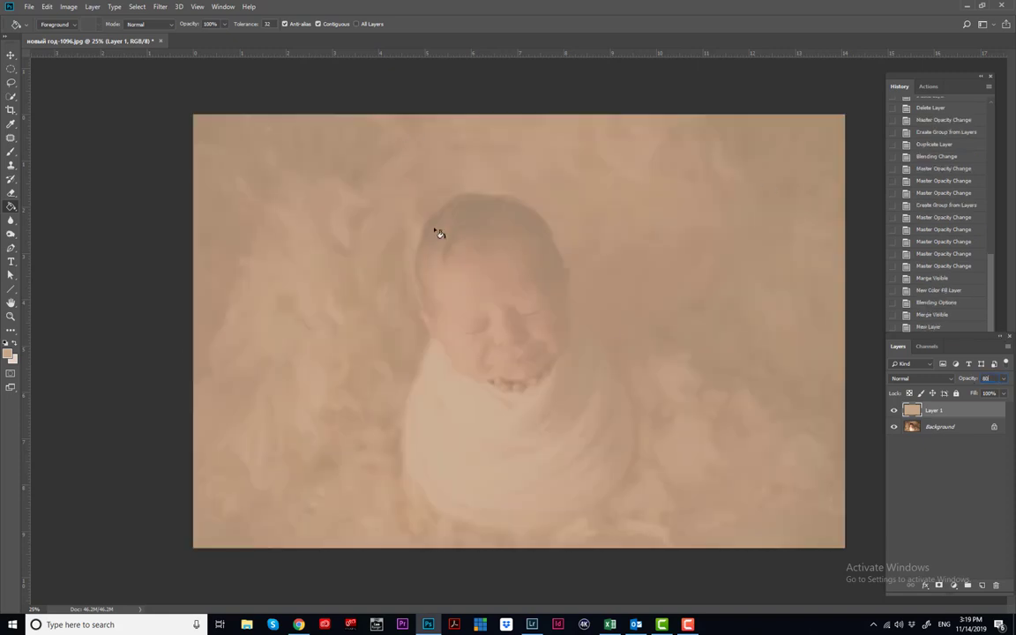
type("m")
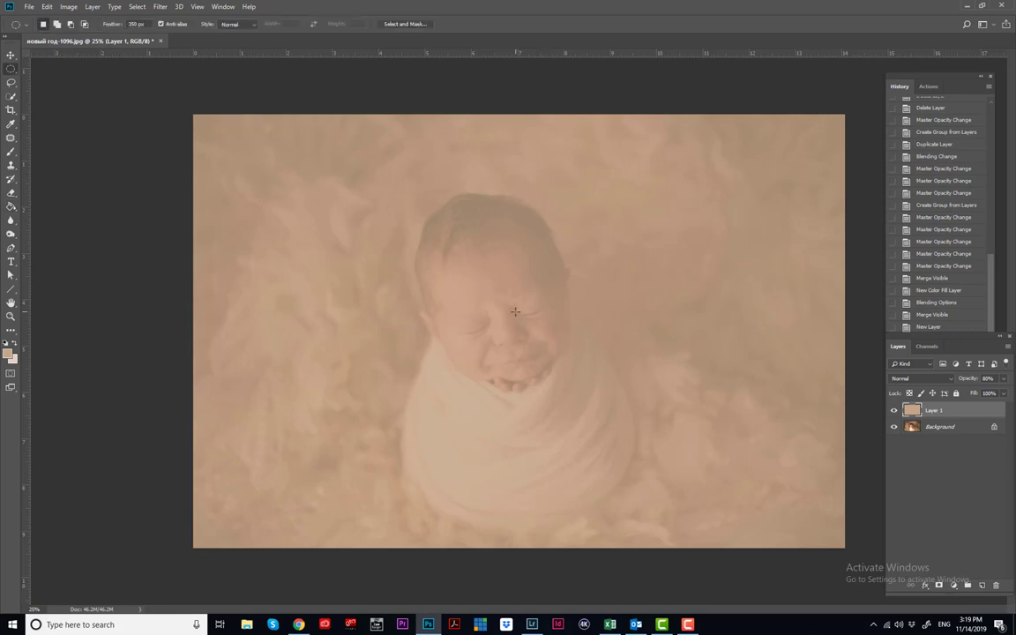
- Clear the tan Layer 1 over the baby using an elliptical selection with a 350 px feather, centred on the wrapped body
left_click_drag(350, 173, 713, 533)
left_click_drag(580, 393, 800, 325)
key("Delete")
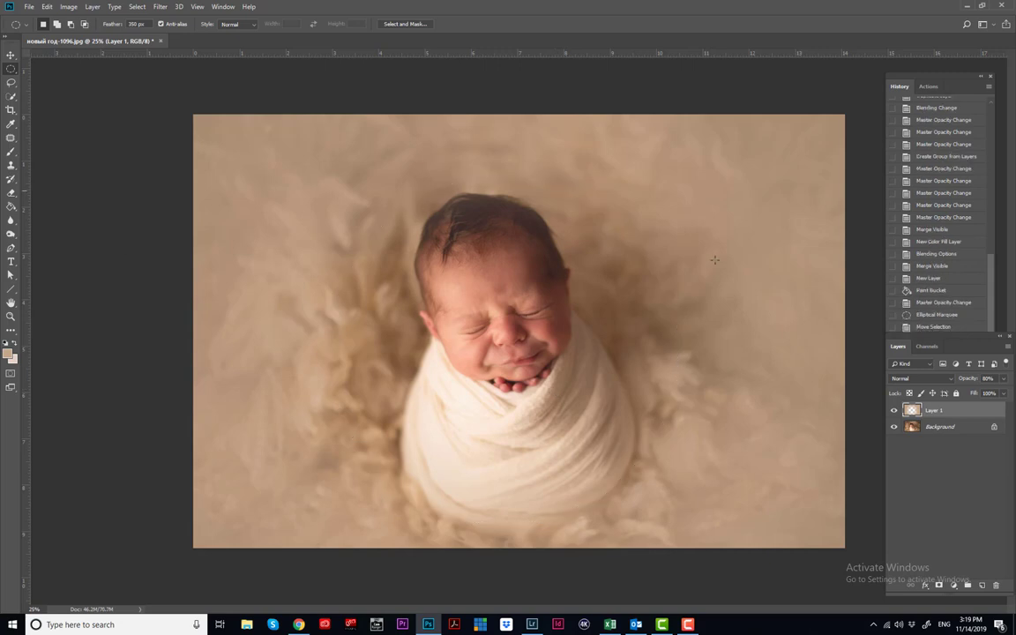
- Deselect, then partly erase the tan layer over the surrounding fur with a large soft Eraser at 10% opacity
key("e")
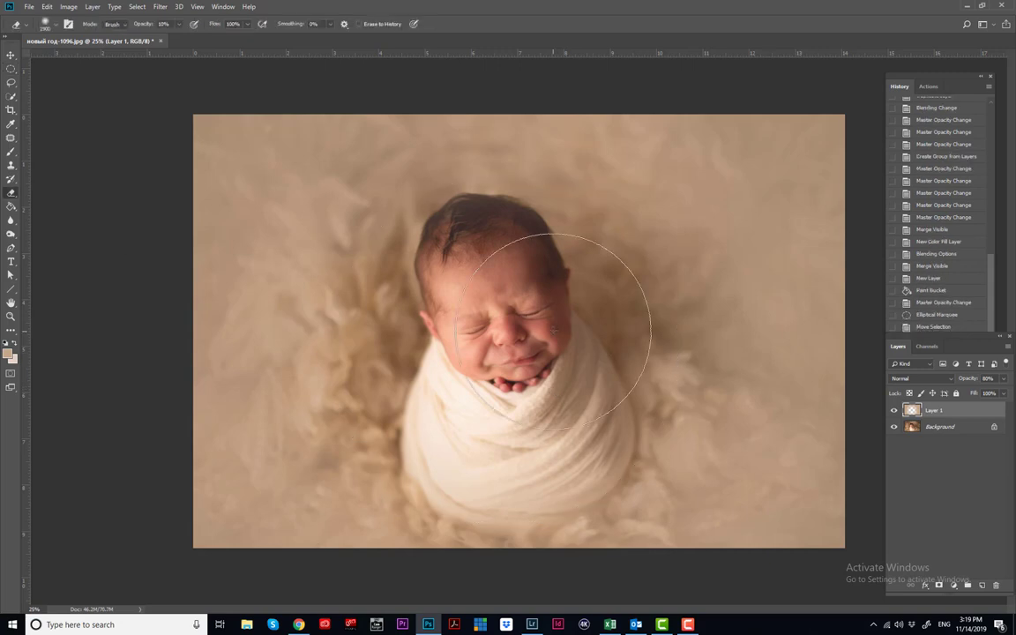
key("bracketleft")
key("bracketleft")
key("bracketleft")
key("bracketleft")
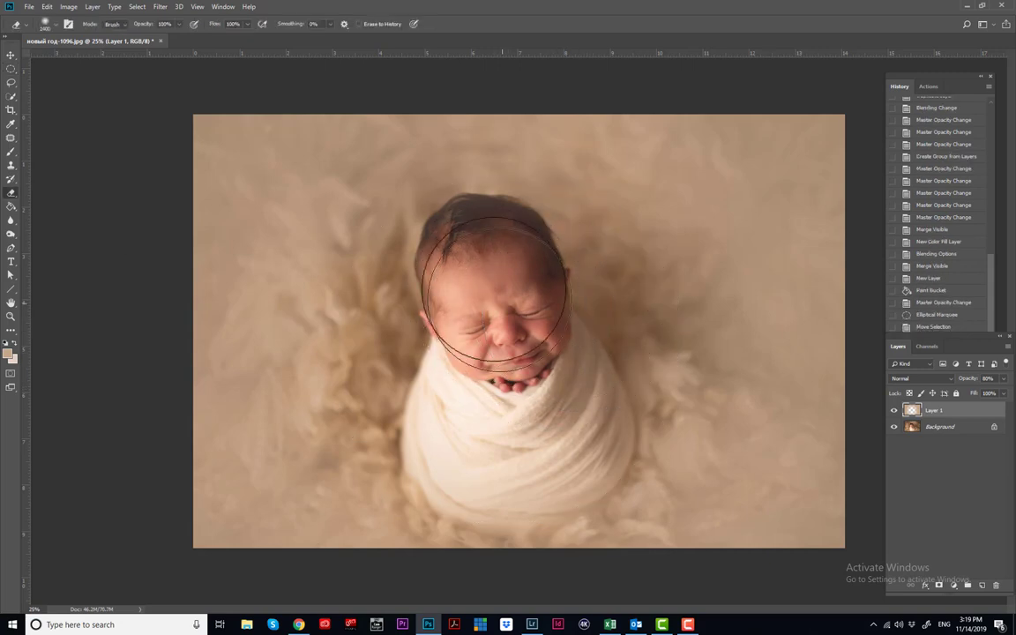
key("Delete")
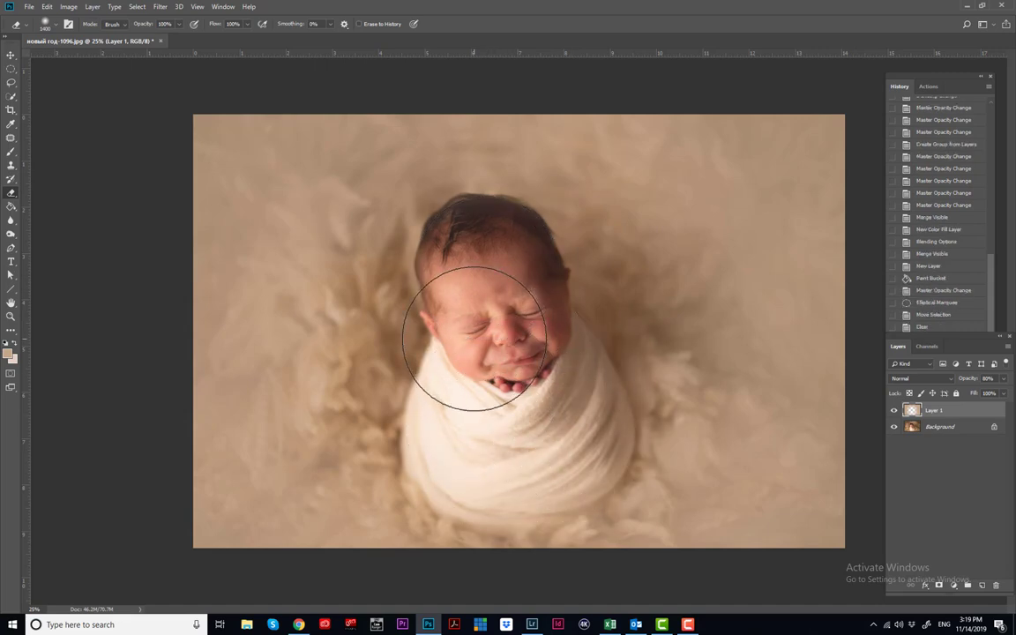
key("ctrl+d")
key("bracketright")
key("bracketright")
key("bracketright")
key("bracketright")
key("bracketright")
key("bracketright")
key("bracketright")
key("bracketright")
key("bracketright")
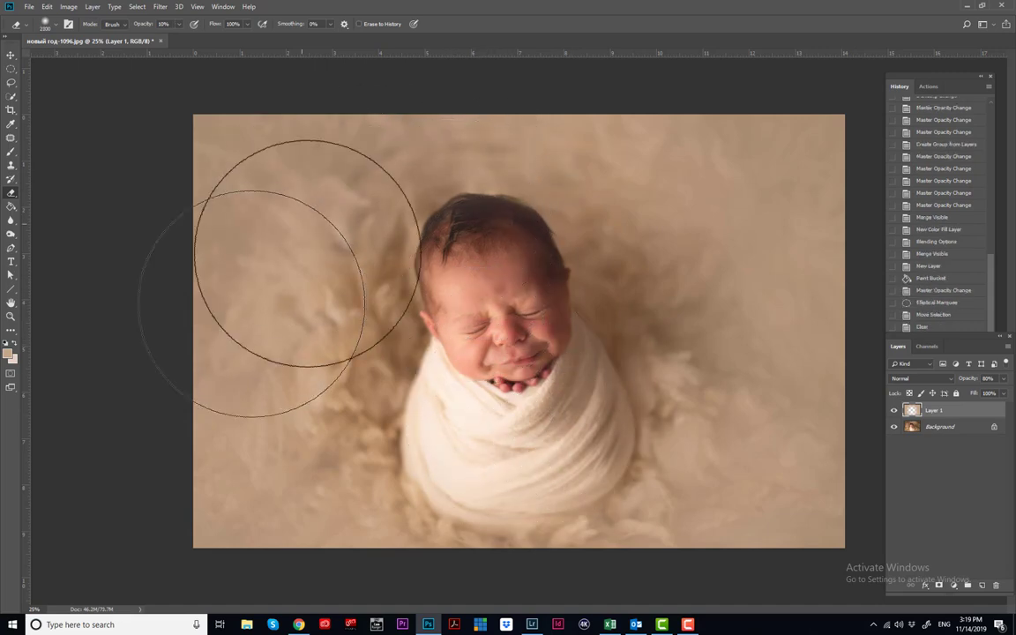
mouse_move(257, 245)
left_mouse_down()
mouse_move(476, 250)
mouse_move(749, 294)
mouse_move(600, 203)
mouse_move(714, 354)
mouse_move(437, 465)
mouse_move(344, 254)
mouse_move(310, 265)
mouse_move(653, 397)
mouse_move(333, 442)
mouse_move(318, 404)
mouse_move(490, 136)
mouse_move(723, 384)
left_mouse_up()
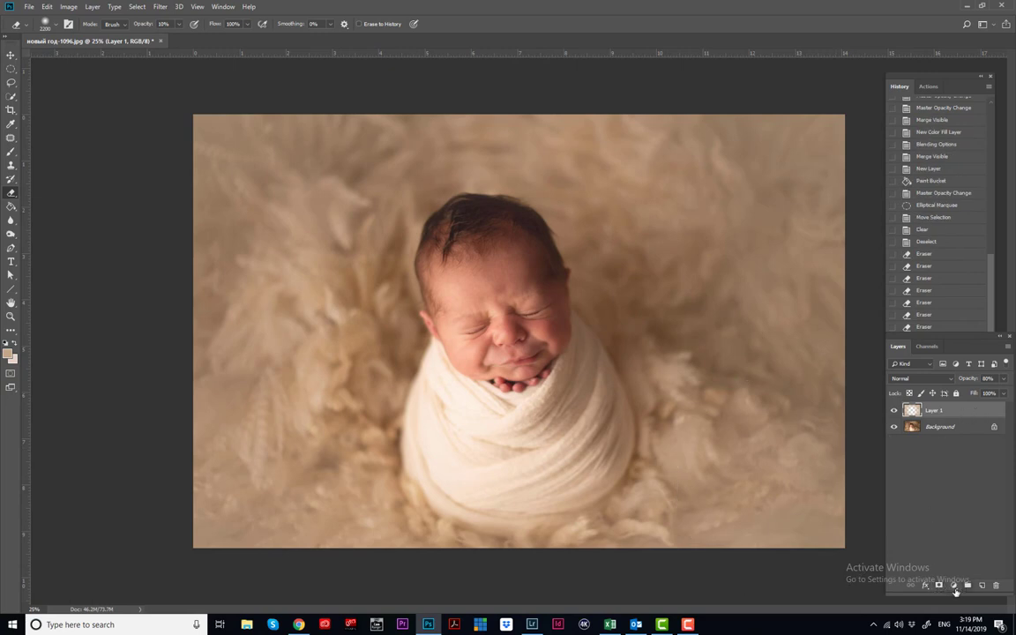
- Add a Hue/Saturation adjustment clipped to Layer 1 with Hue -3, Saturation +8 and Lightness -7
left_click(941, 586)
left_click(961, 485)
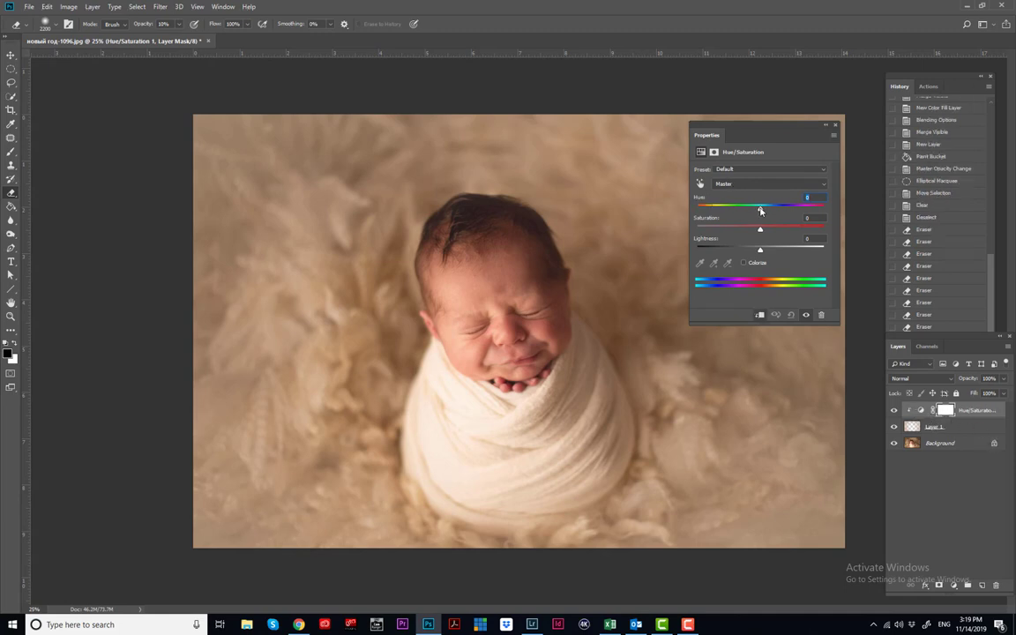
left_click_drag(760, 210, 757, 253)
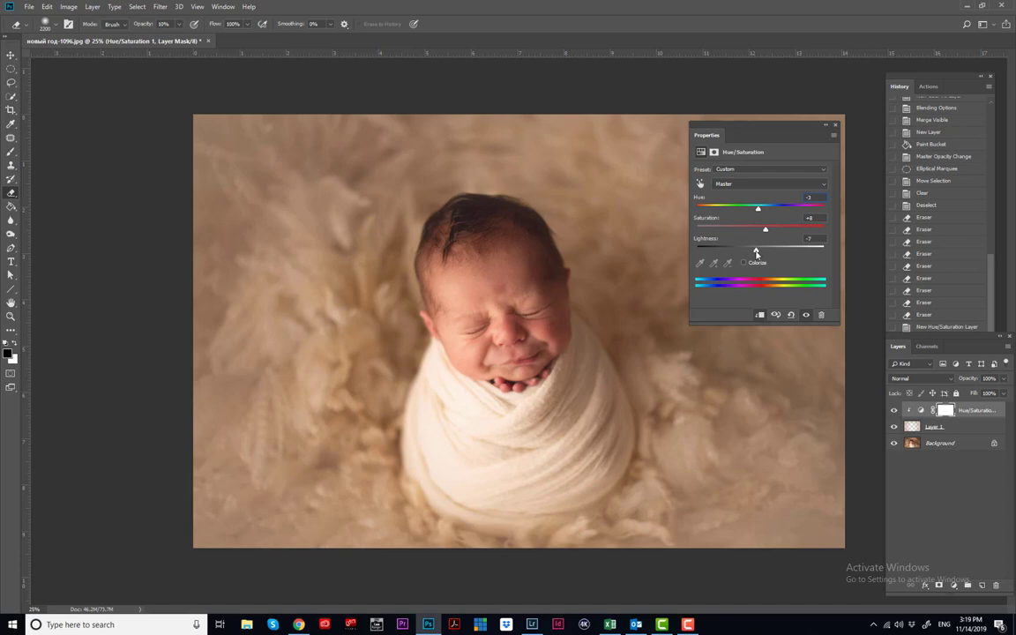
left_click(835, 124)
- Erase more of the tan Layer 1 over the fur around the baby at 10% opacity, then merge all visible layers
left_click(931, 427)
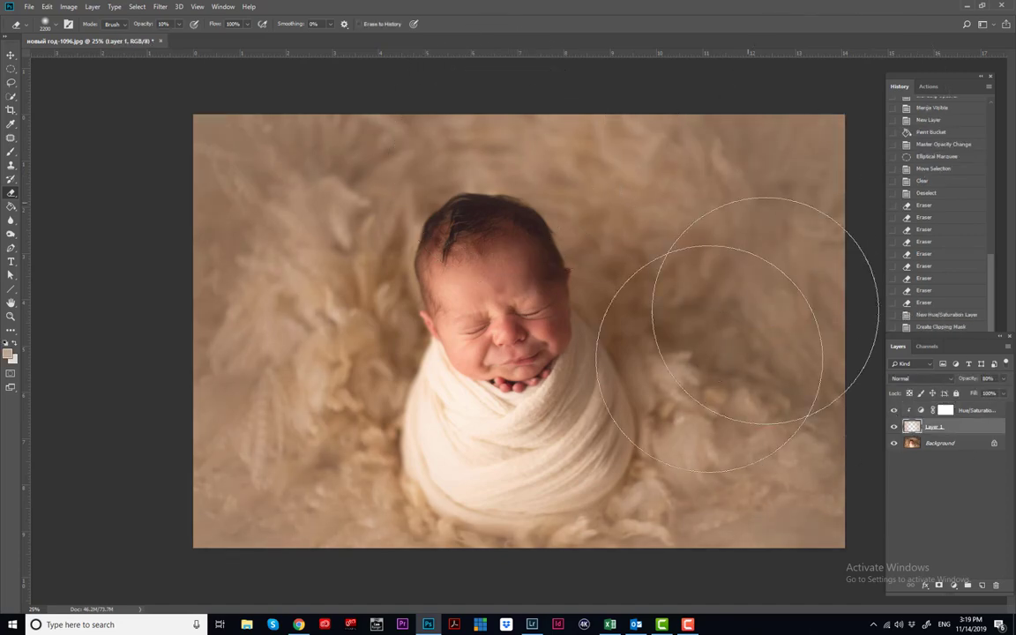
mouse_move(276, 235)
left_mouse_down()
mouse_move(295, 476)
mouse_move(430, 476)
mouse_move(226, 329)
mouse_move(352, 471)
mouse_move(340, 278)
mouse_move(397, 435)
mouse_move(335, 189)
mouse_move(605, 332)
mouse_move(563, 442)
mouse_move(759, 215)
mouse_move(732, 267)
mouse_move(765, 326)
mouse_move(567, 227)
mouse_move(607, 250)
mouse_move(776, 233)
mouse_move(611, 187)
mouse_move(793, 386)
mouse_move(431, 532)
left_mouse_up()
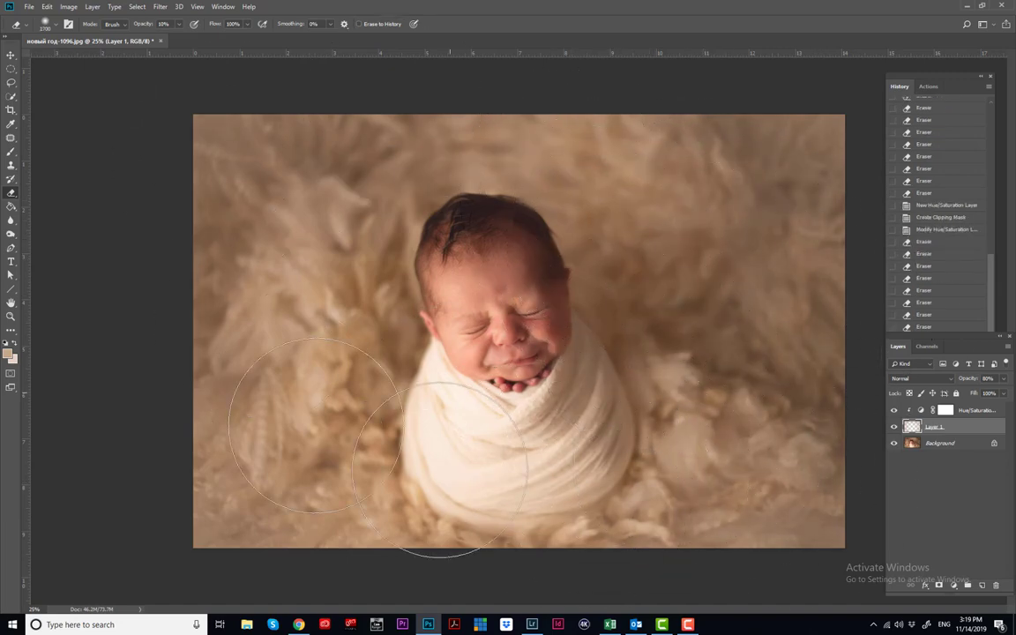
key("ctrl+shift+e")
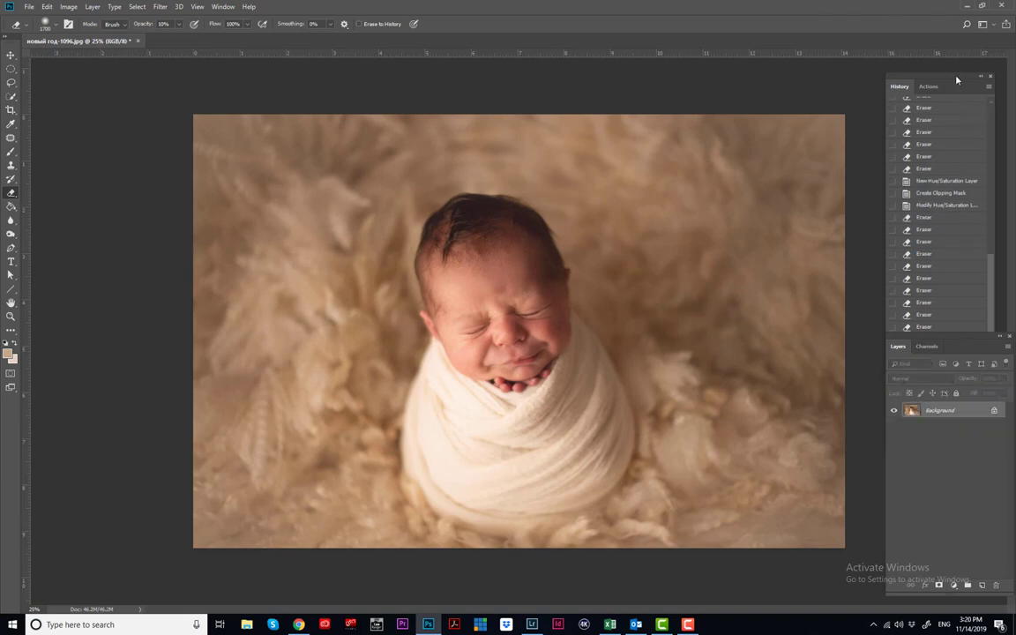
- Compare the photo's original state with Snapshot 4 in the history, leaving Snapshot 4 active
left_click_drag(957, 80, 781, 99)
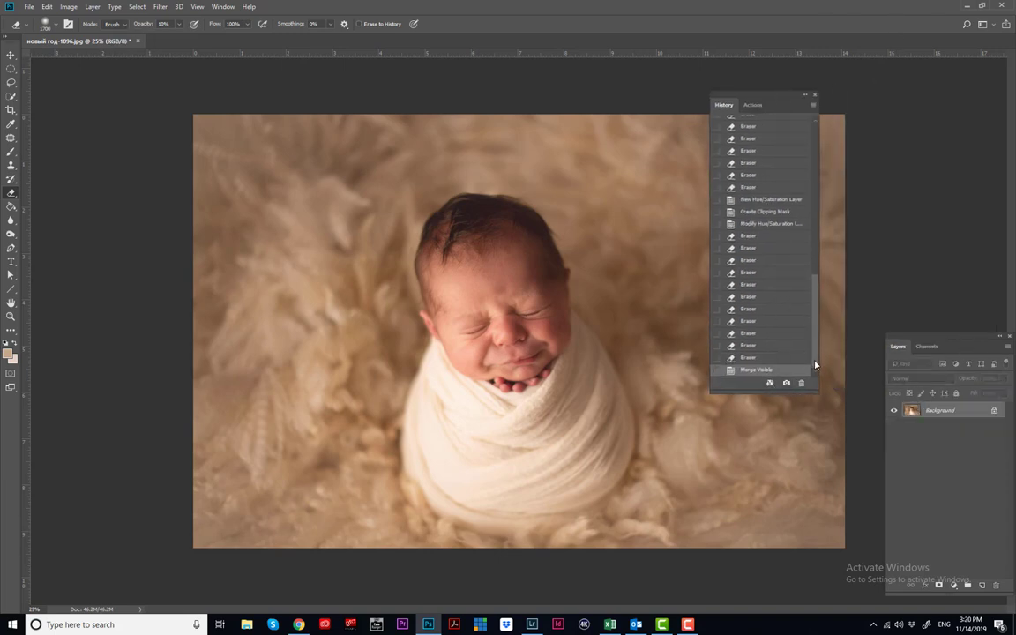
left_click_drag(814, 364, 815, 209)
left_click(767, 121)
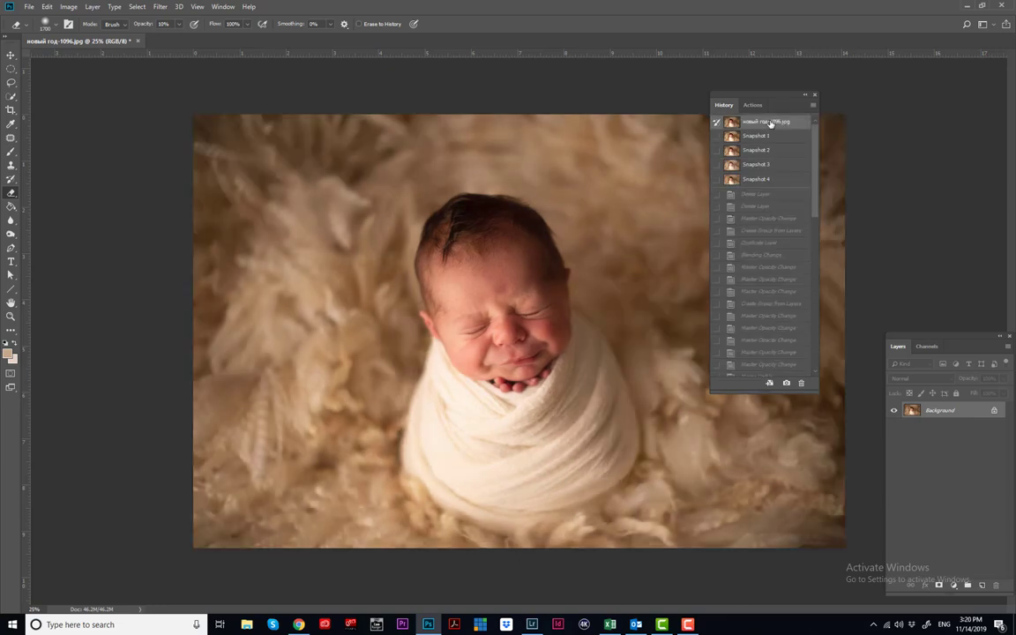
left_click(771, 179)
left_click_drag(766, 100, 914, 89)
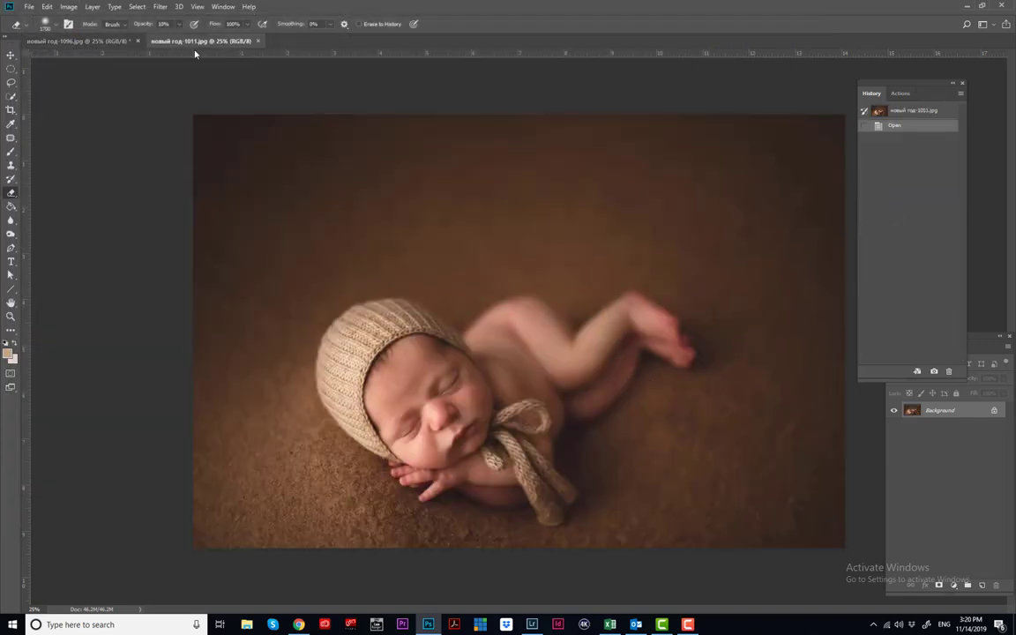
- Switch between новый год-1096.jpg and новый год-1011.jpg to compare the two photos, ending on новый год-1096.jpg
left_click(105, 41)
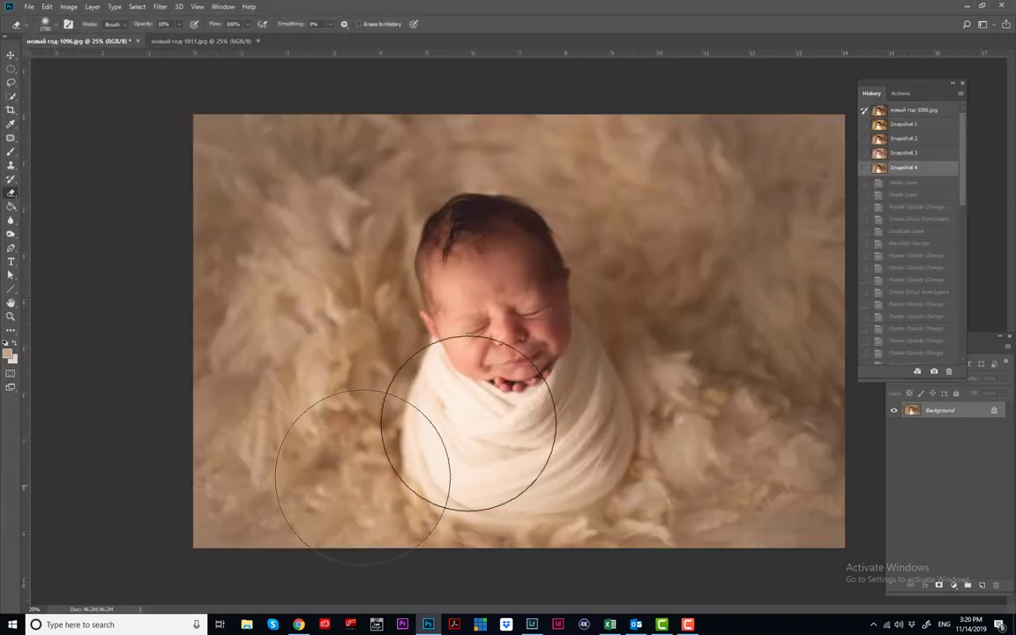
left_click(190, 41)
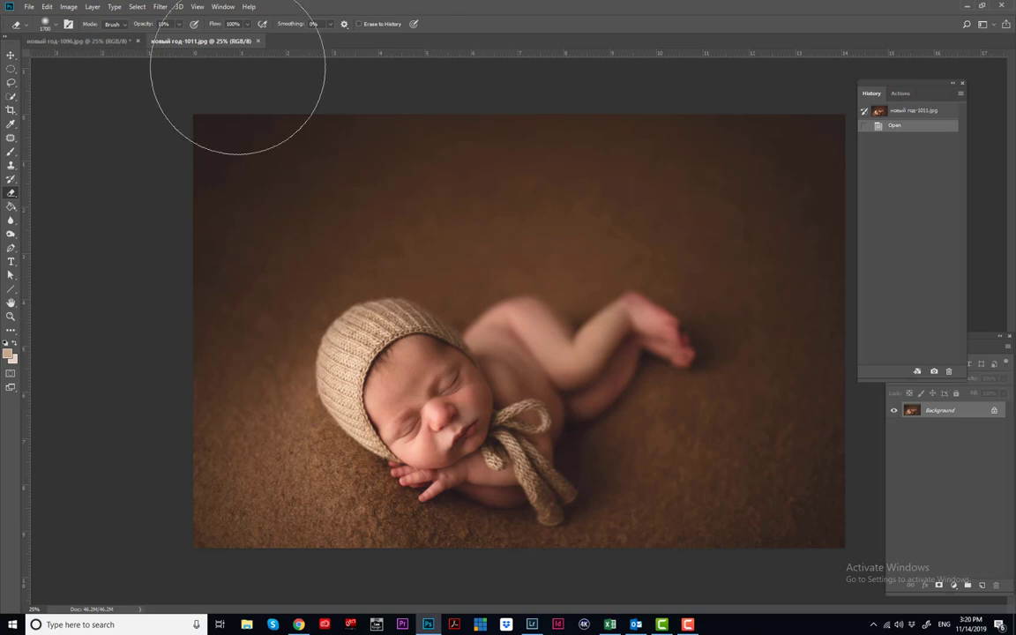
left_click(97, 42)
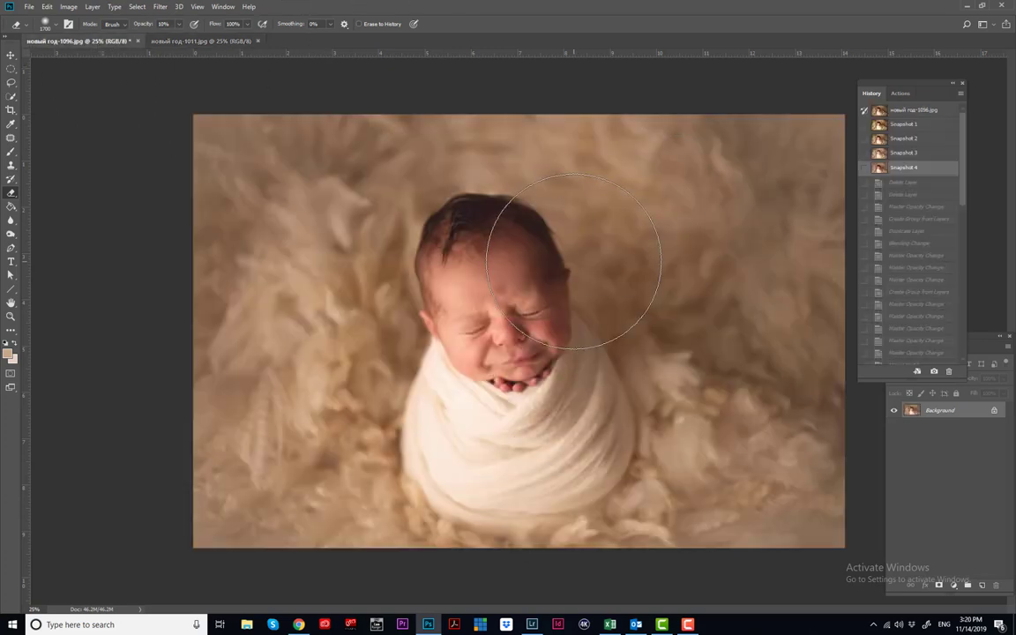